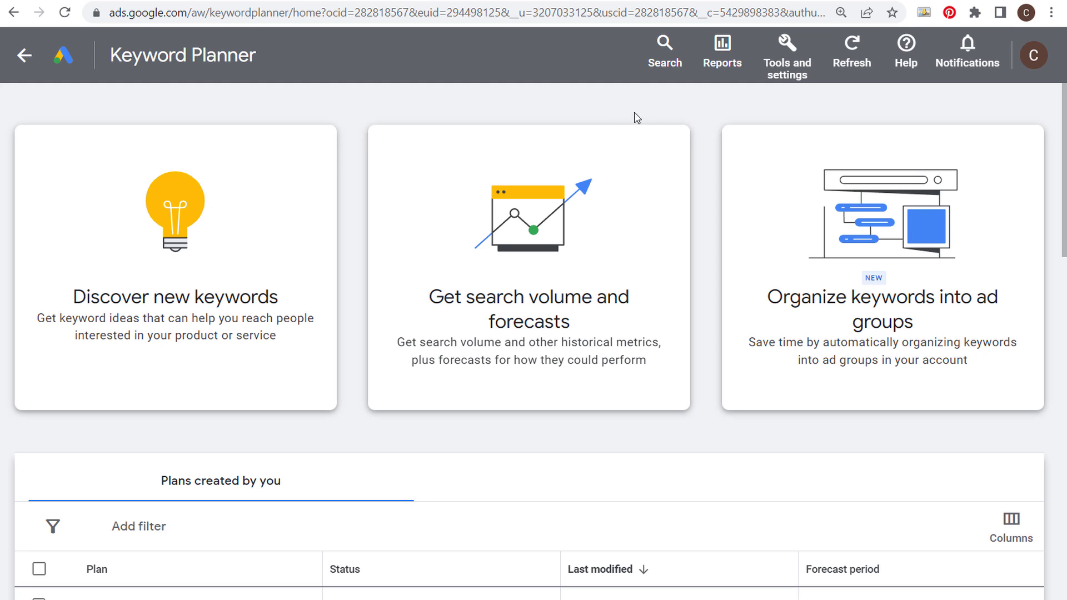
{"action": "left_click", "coordinate": [797, 63]}
{"action": "left_click", "coordinate": [790, 327]}
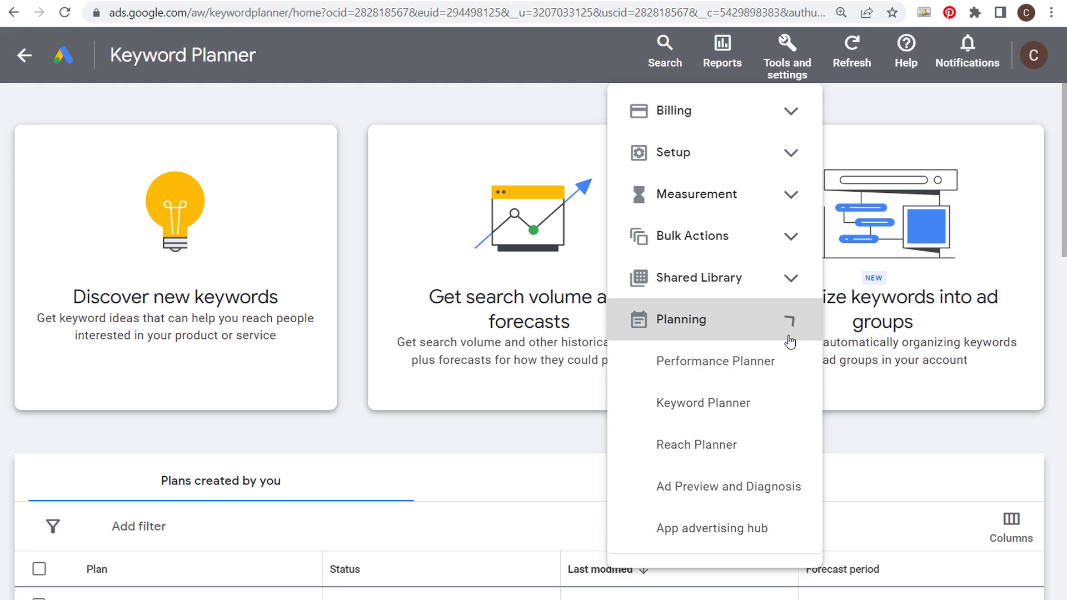
{"action": "left_click", "coordinate": [464, 113]}
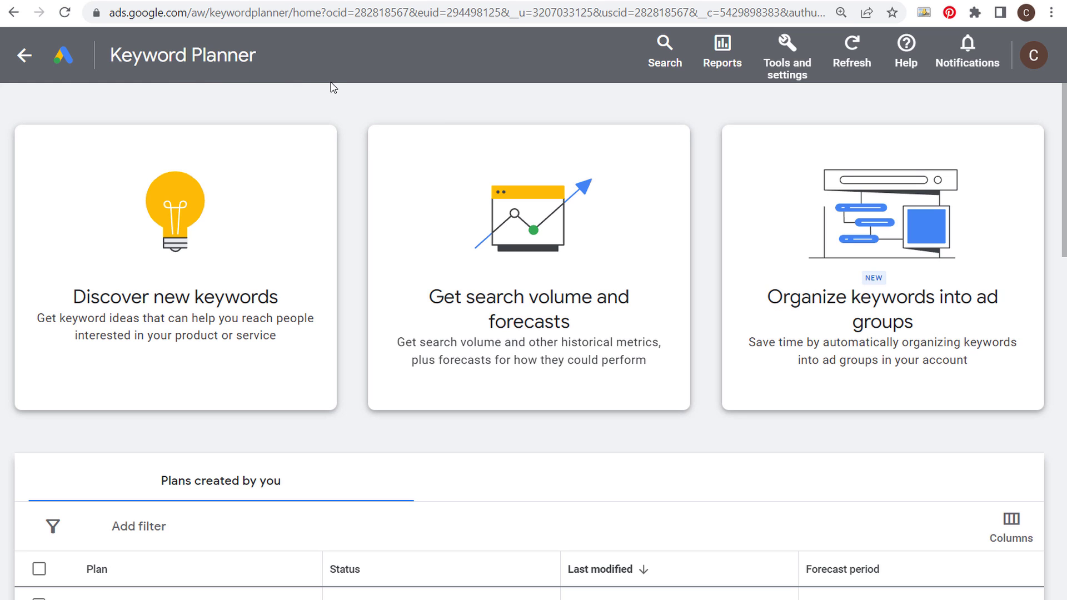
Discover new keywords from paid advertising, ppc advertising, ppc ad channels, paid ads, ads tutorial, ads, advertising, sem, social media ads and ppc
{"action": "left_click", "coordinate": [256, 194]}
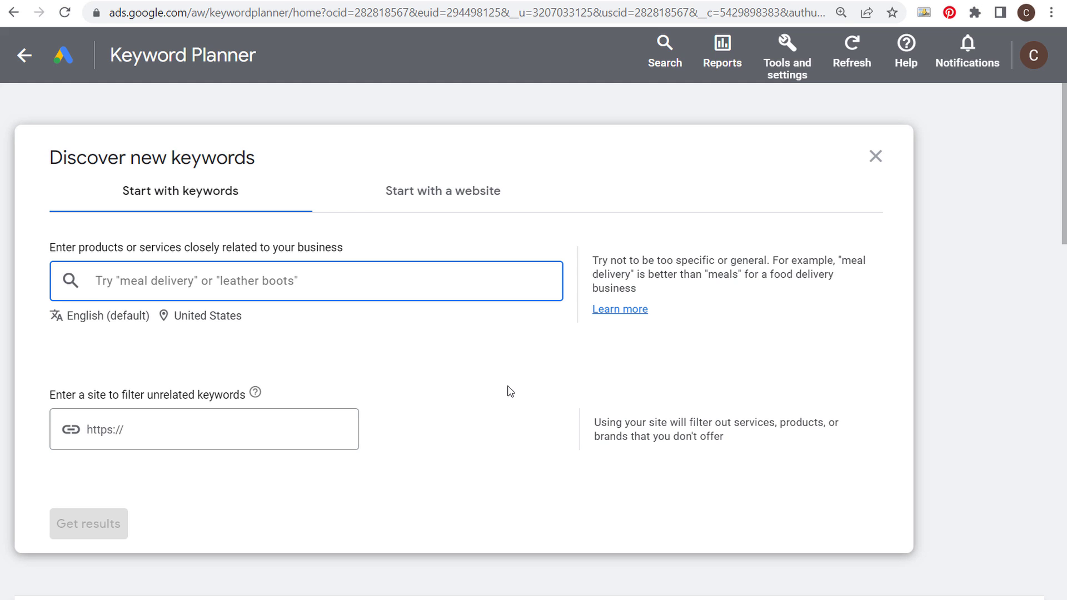
{"action": "type", "text": "paid advertising, ppc advertising, ppc ad channels, paid ads, ads tutorial, ads, advertising, sem, social media ads"}
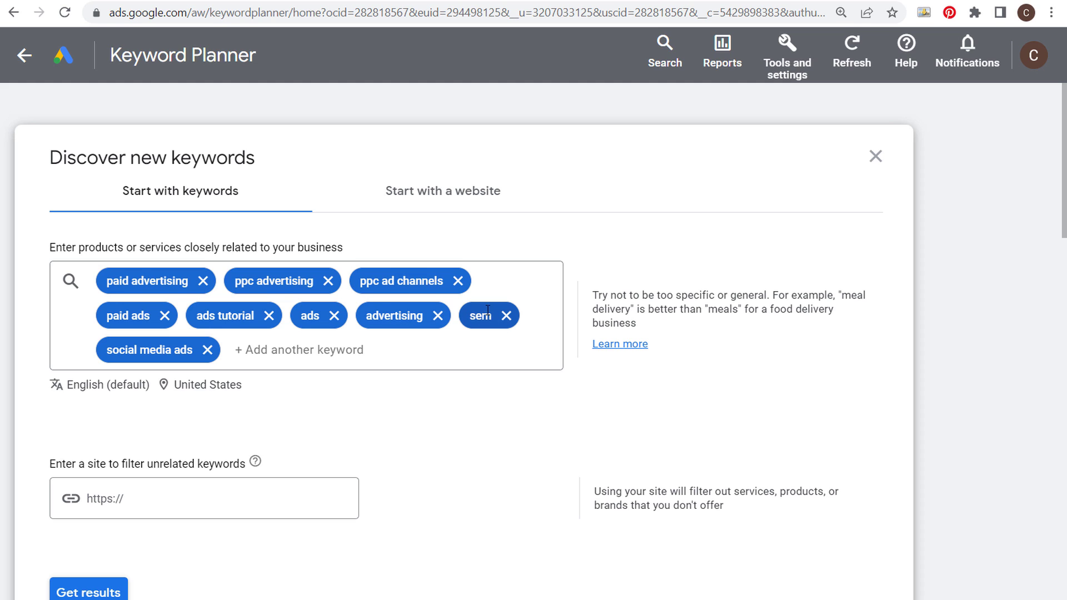
{"action": "left_click", "coordinate": [276, 356]}
{"action": "type", "text": "ppc"}
{"action": "key", "text": "Return"}
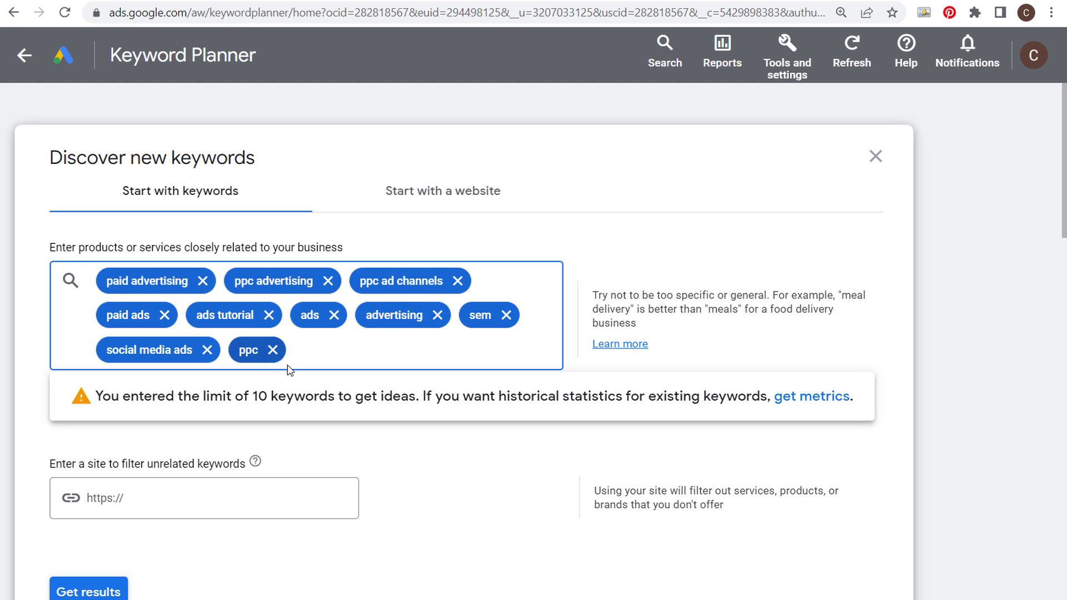
Get the keyword ideas for the entered terms and sort them by average monthly searches, highest first
{"action": "left_click_drag", "start_coordinate": [257, 396], "coordinate": [380, 396]}
{"action": "left_click", "coordinate": [411, 440]}
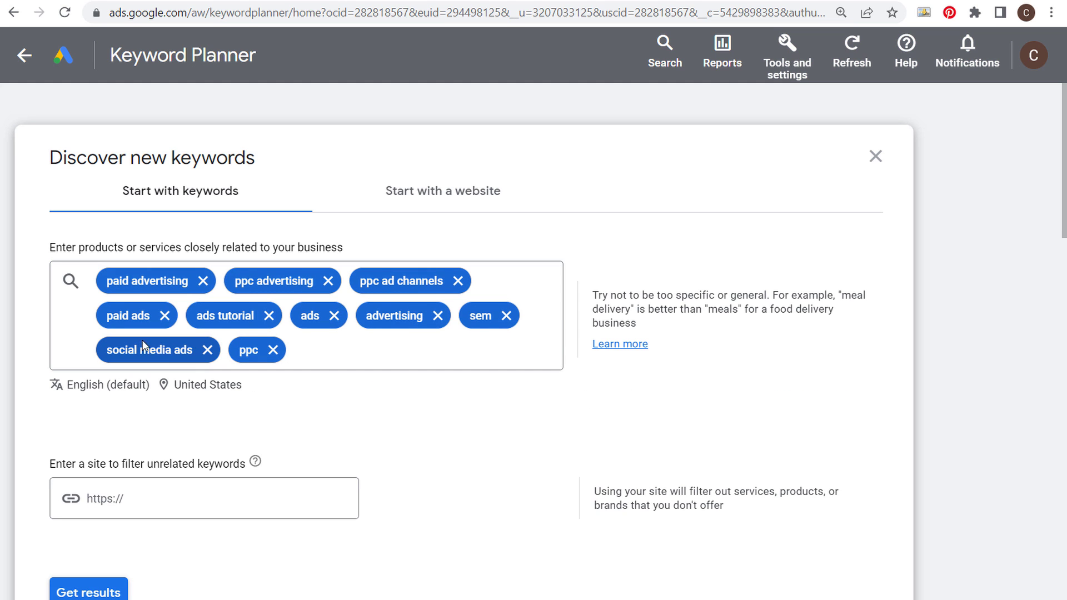
{"action": "scroll", "coordinate": [416, 464], "scroll_direction": "down", "scroll_amount": 2}
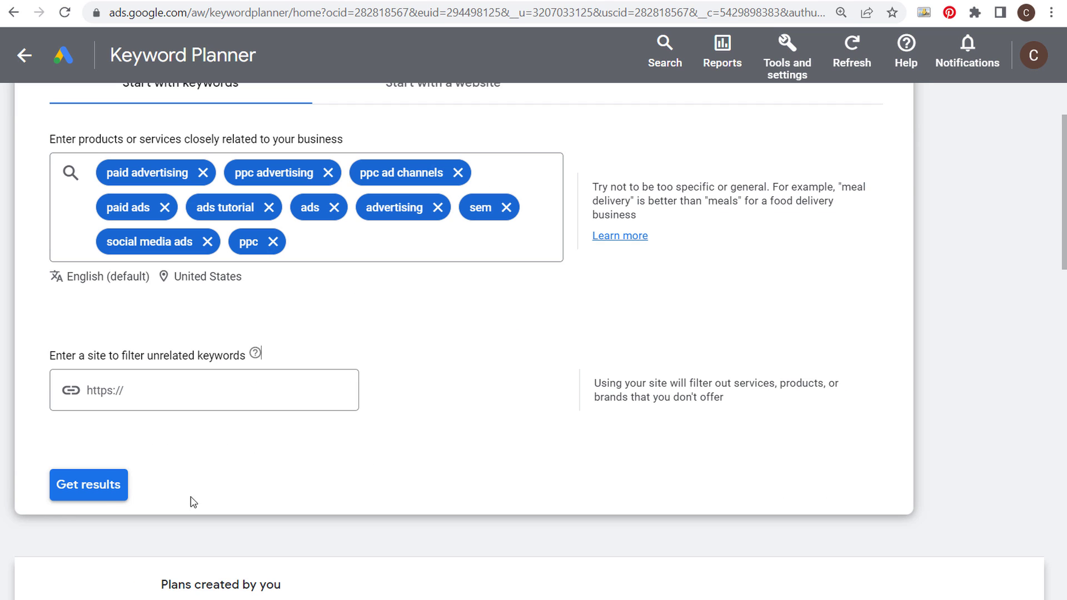
{"action": "left_click", "coordinate": [101, 490]}
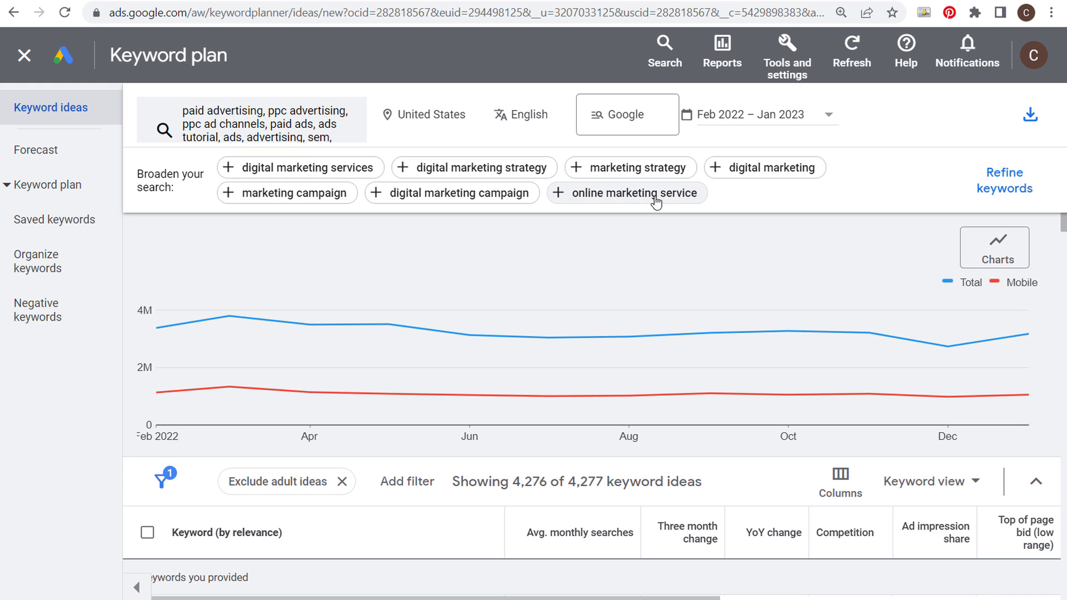
{"action": "scroll", "coordinate": [717, 428], "scroll_direction": "down", "scroll_amount": 4}
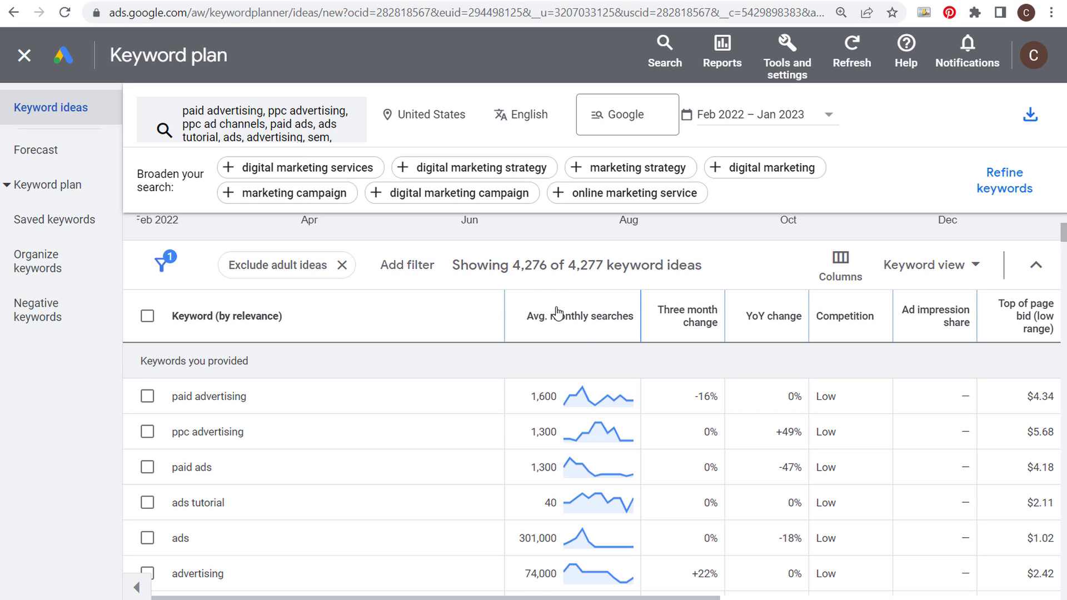
{"action": "left_click", "coordinate": [574, 316]}
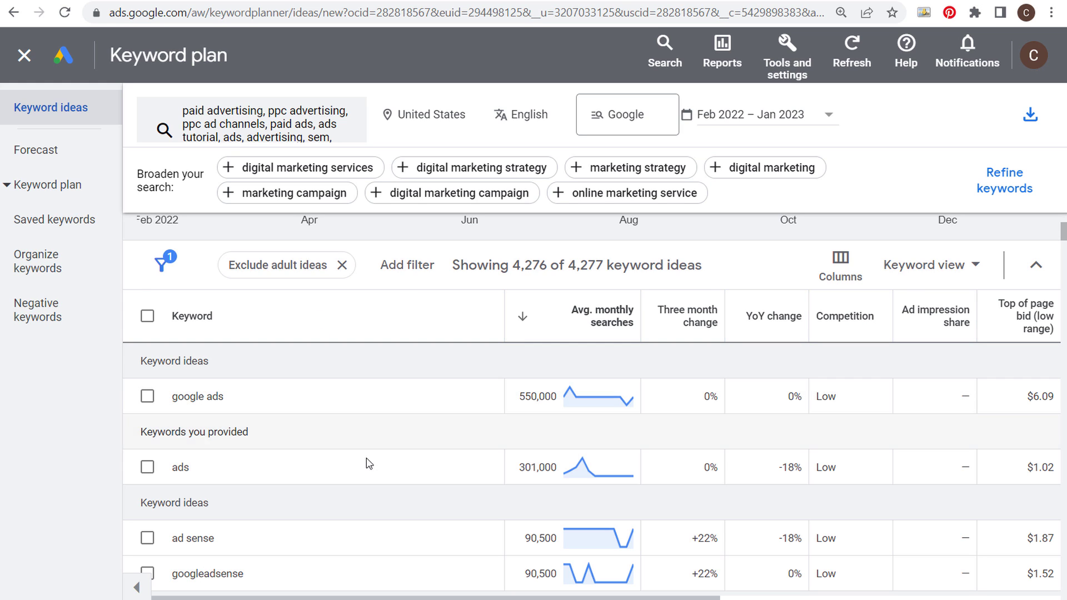
Examine the sorted keyword ideas for advertising platform topics and highlight the keyword "linkedin ads"
{"action": "scroll", "coordinate": [364, 464], "scroll_direction": "down", "scroll_amount": 4}
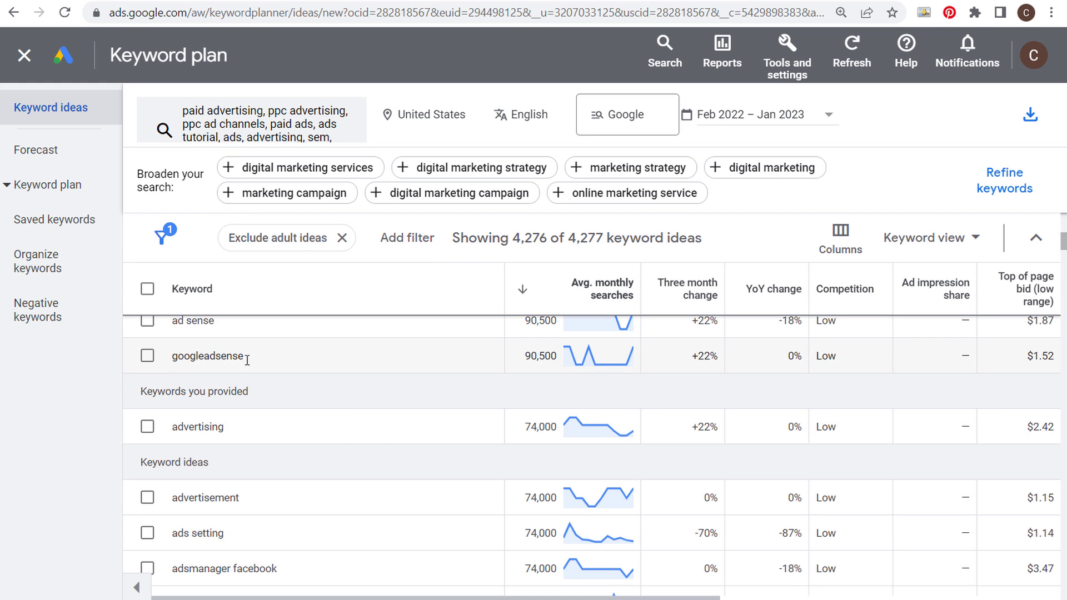
{"action": "scroll", "coordinate": [374, 422], "scroll_direction": "down", "scroll_amount": 4}
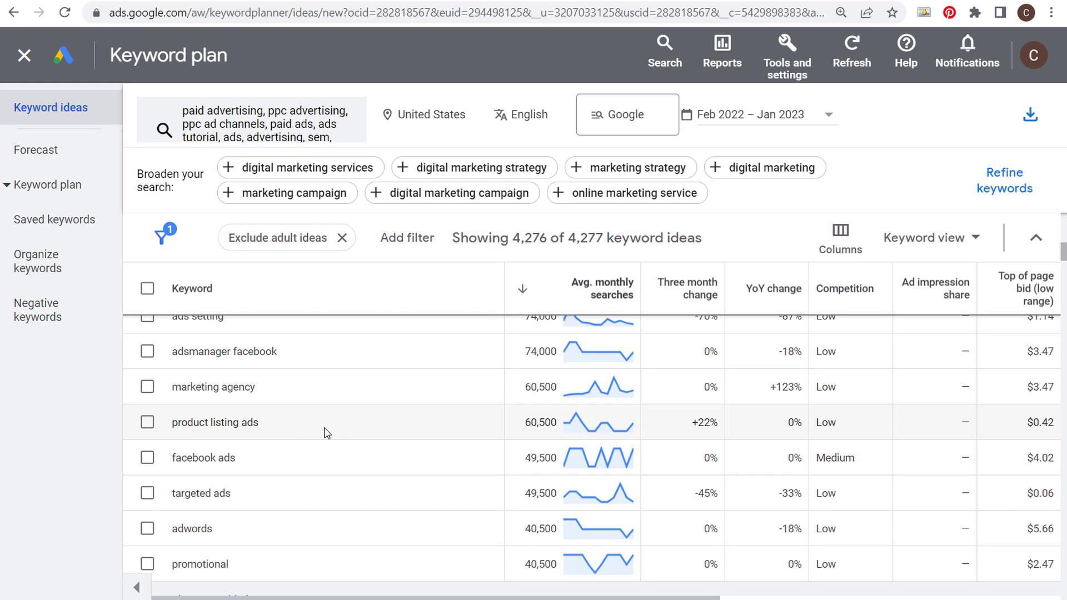
{"action": "scroll", "coordinate": [326, 412], "scroll_direction": "down", "scroll_amount": 2}
{"action": "scroll", "coordinate": [361, 425], "scroll_direction": "down", "scroll_amount": 2}
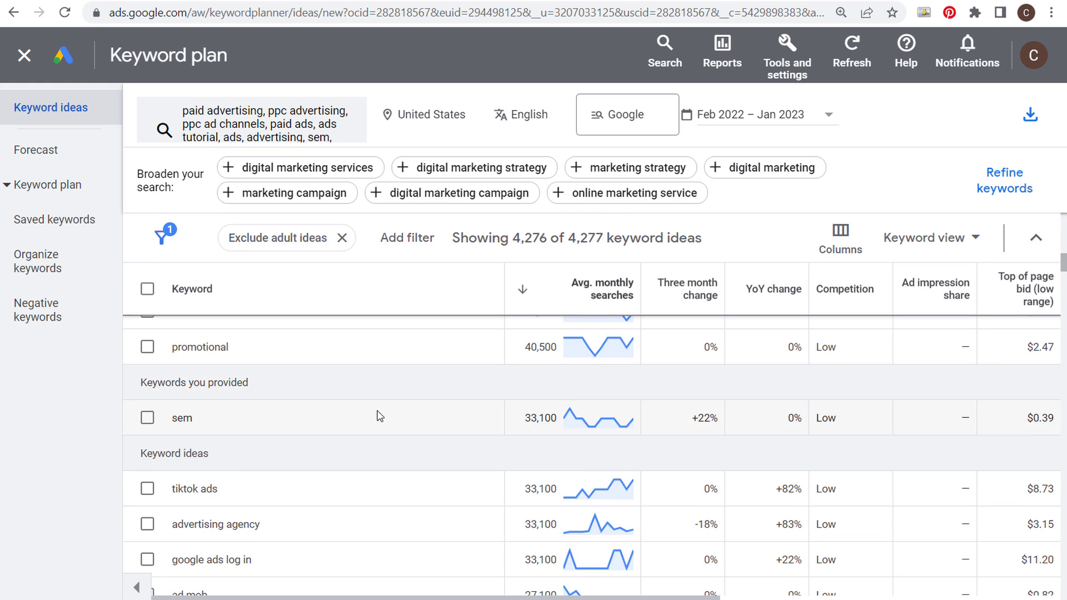
{"action": "scroll", "coordinate": [383, 403], "scroll_direction": "down", "scroll_amount": 2}
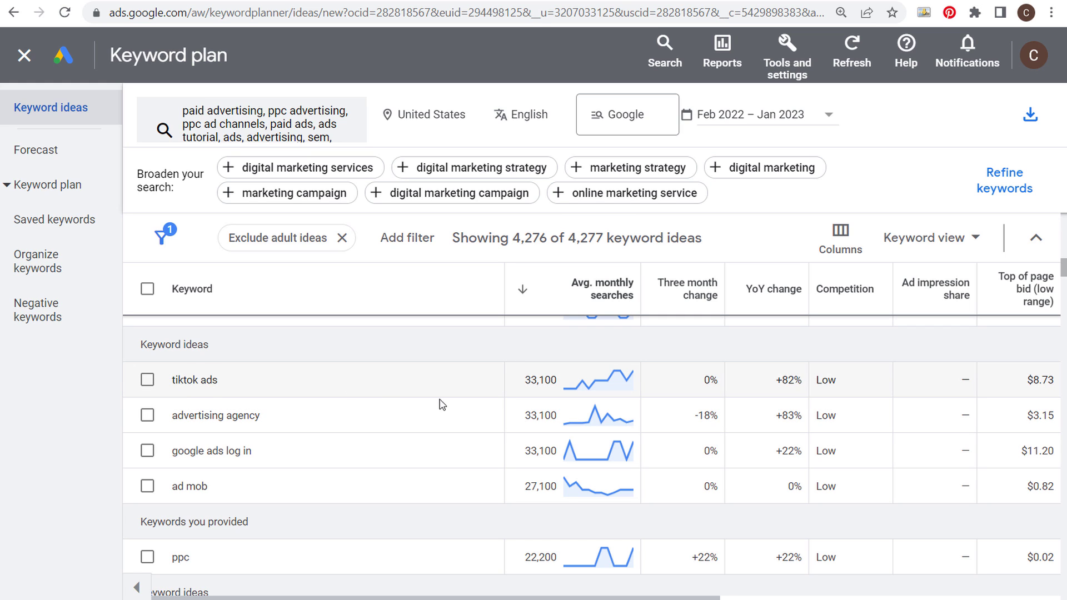
{"action": "scroll", "coordinate": [411, 386], "scroll_direction": "down", "scroll_amount": 4}
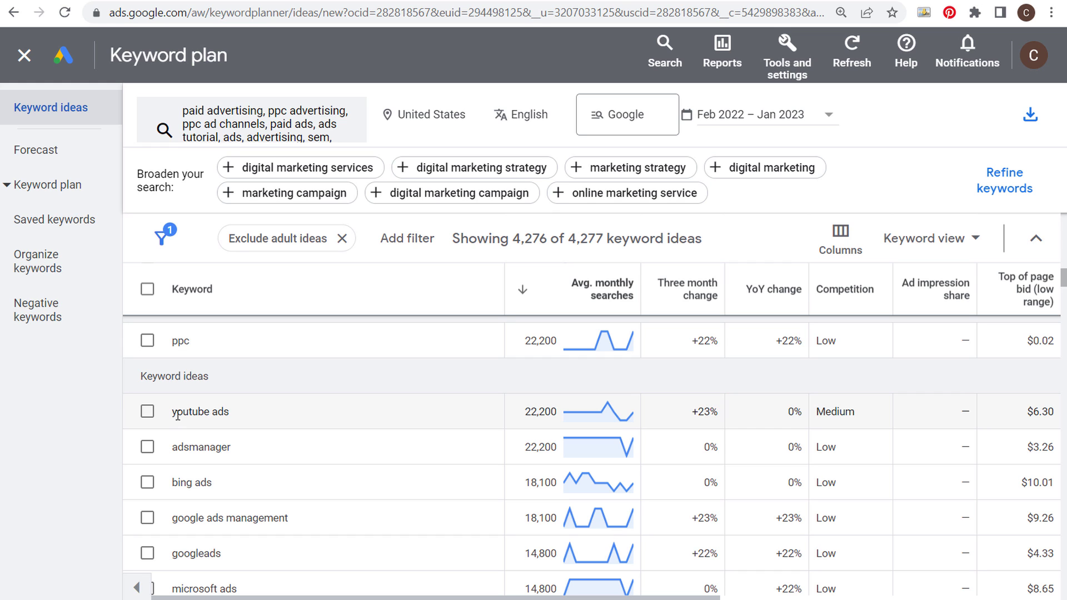
{"action": "scroll", "coordinate": [333, 490], "scroll_direction": "down", "scroll_amount": 2}
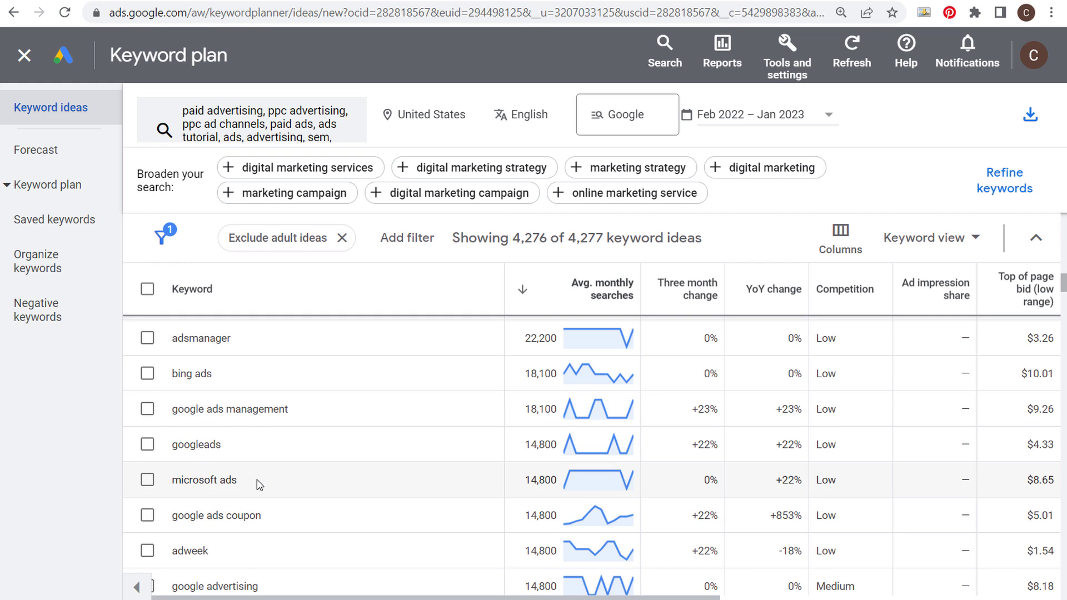
{"action": "scroll", "coordinate": [383, 483], "scroll_direction": "down", "scroll_amount": 6}
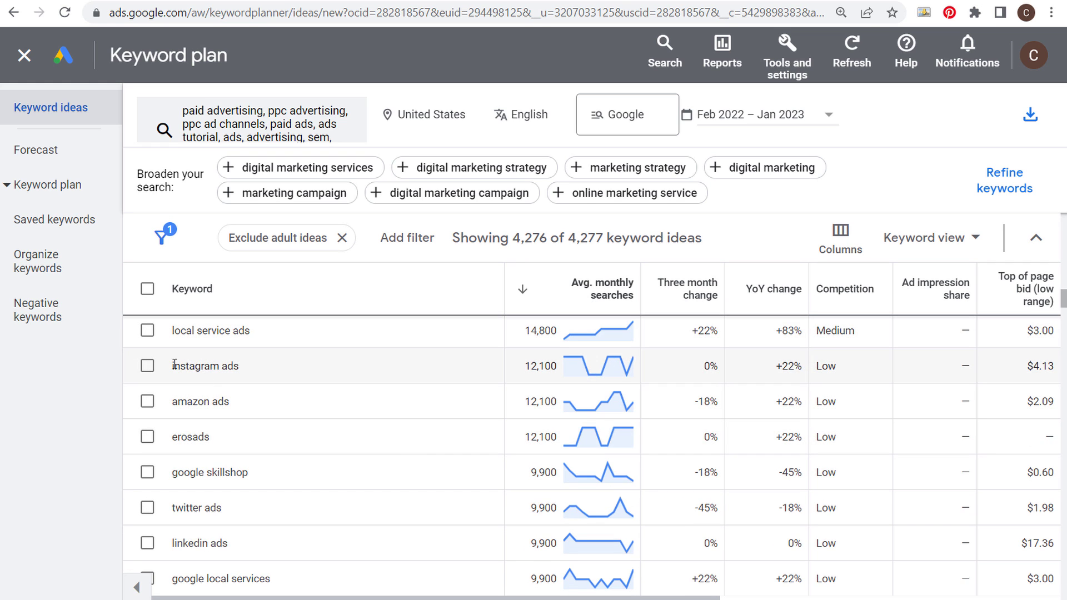
{"action": "scroll", "coordinate": [300, 383], "scroll_direction": "down", "scroll_amount": 2}
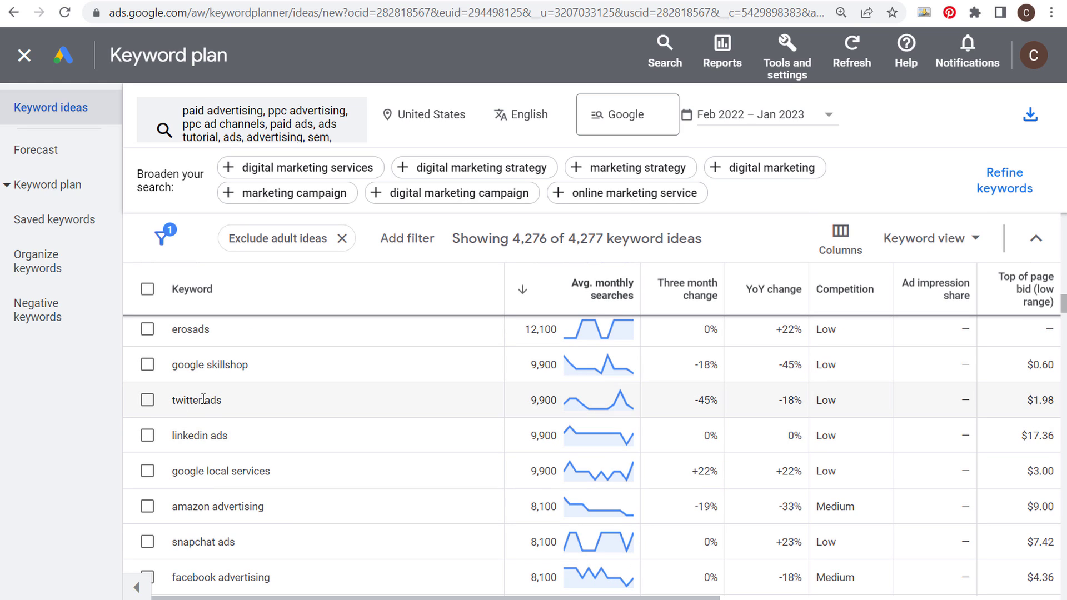
{"action": "left_click_drag", "start_coordinate": [234, 437], "coordinate": [169, 435]}
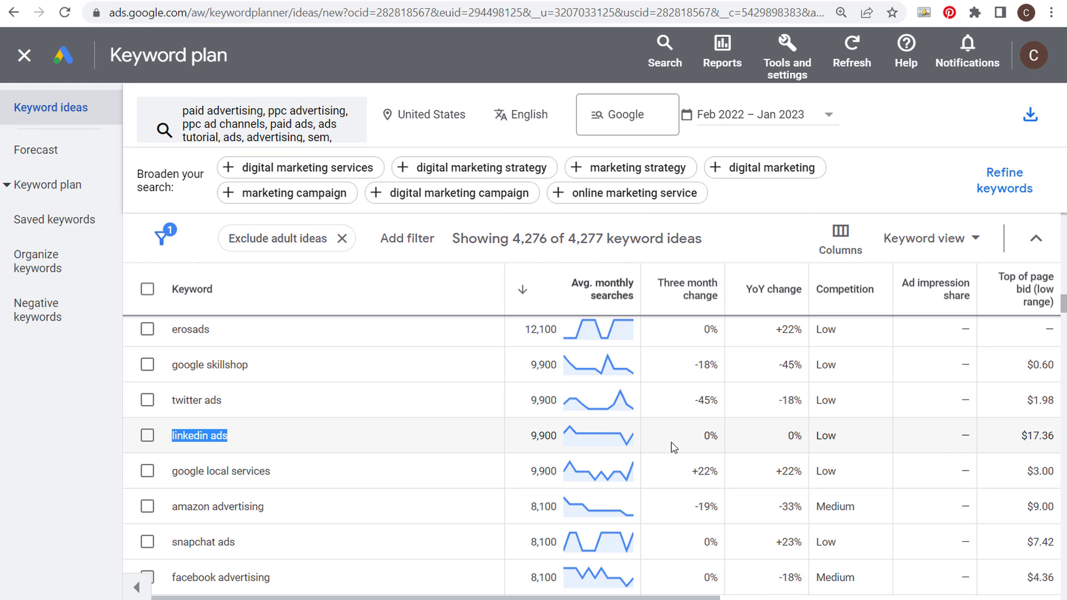
Switch to the LinkedInAds sheet in Excel, taking a look at the LinkedIn Ads Content Ideas note in Notepad
{"action": "key", "text": "alt+Tab"}
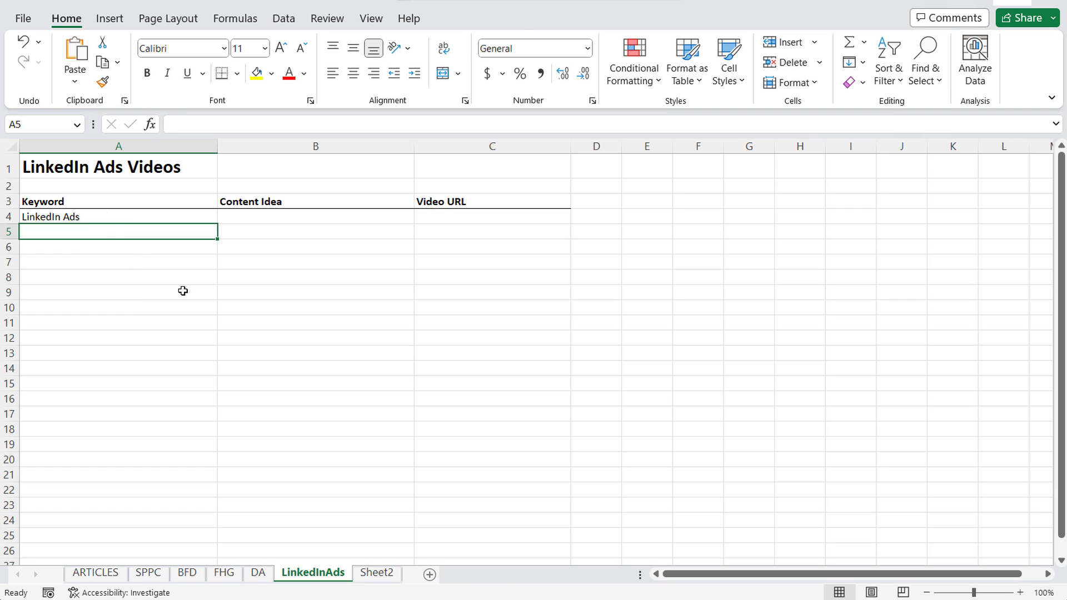
{"action": "key", "text": "alt+Tab"}
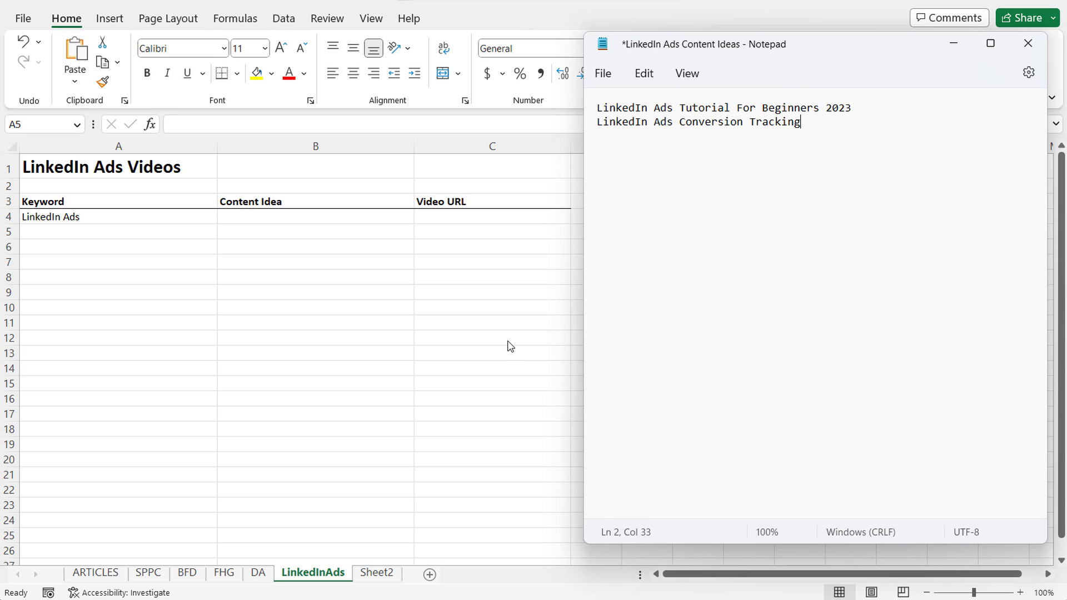
{"action": "key", "text": "alt+Tab"}
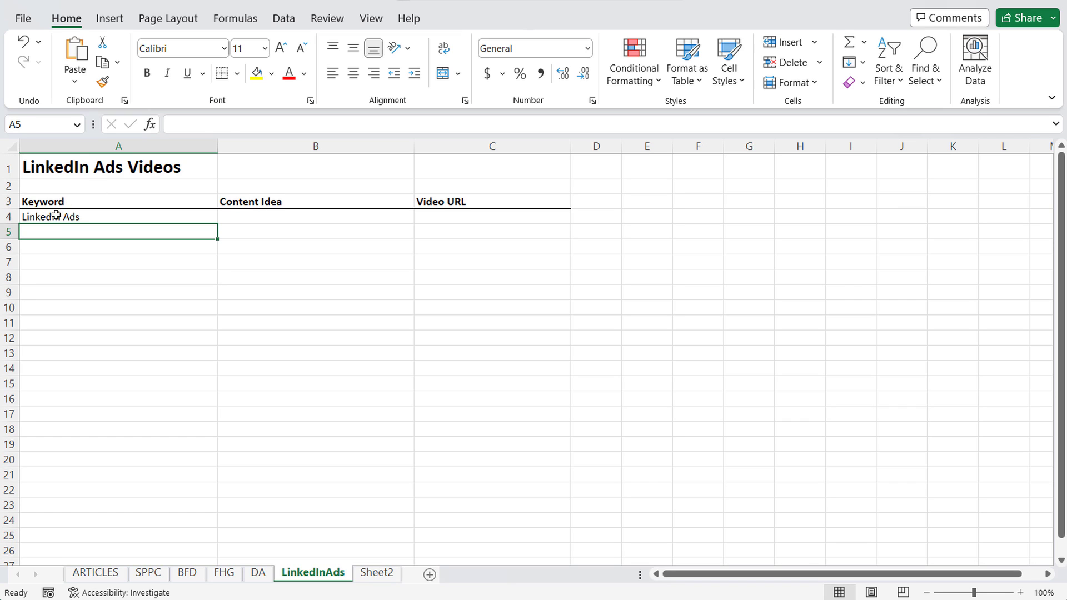
Review the LinkedIn Ads keyword cell and the Content Idea and Video URL columns of the sheet
{"action": "left_click", "coordinate": [34, 220]}
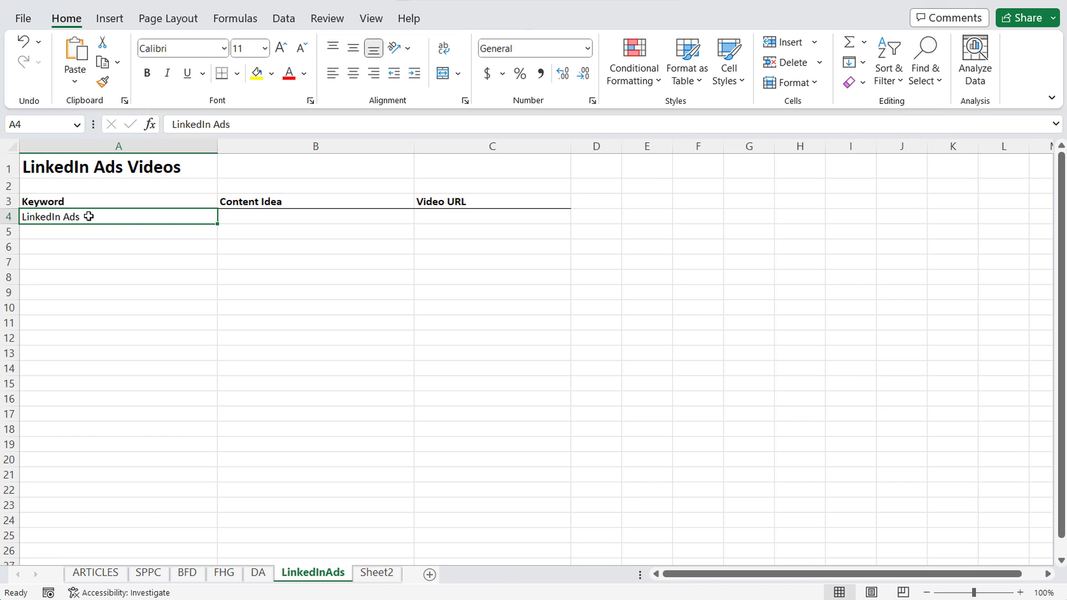
{"action": "left_click", "coordinate": [309, 146]}
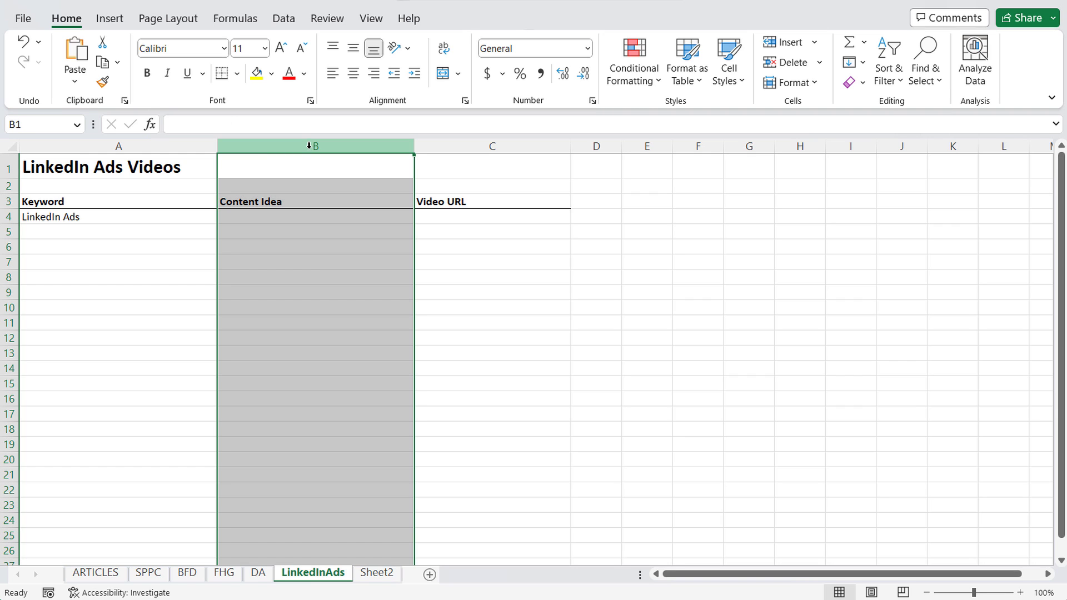
{"action": "left_click", "coordinate": [491, 257]}
{"action": "left_click", "coordinate": [520, 146]}
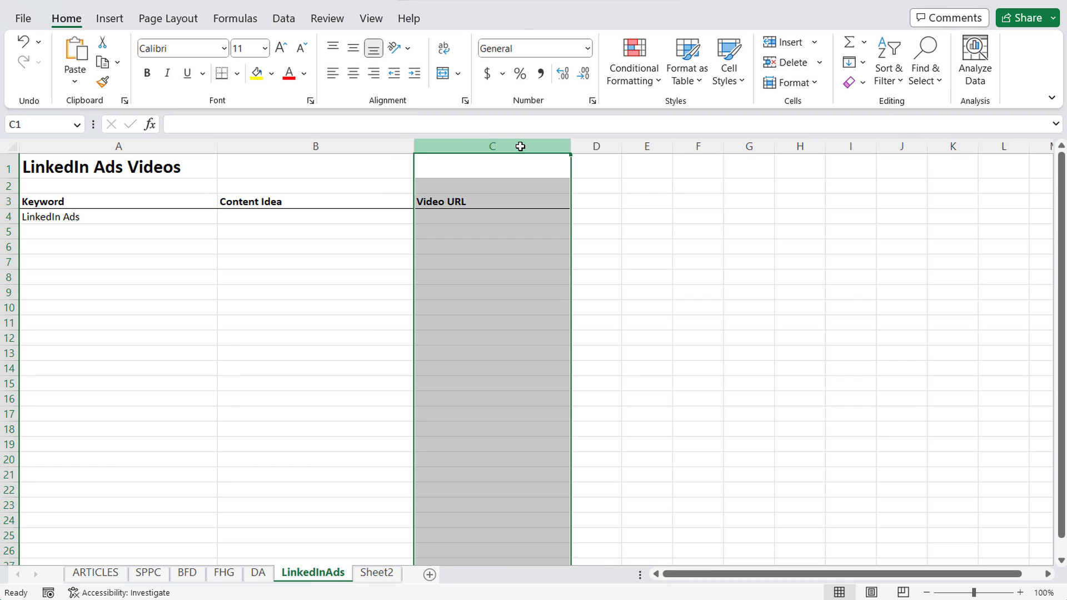
{"action": "left_click", "coordinate": [815, 219]}
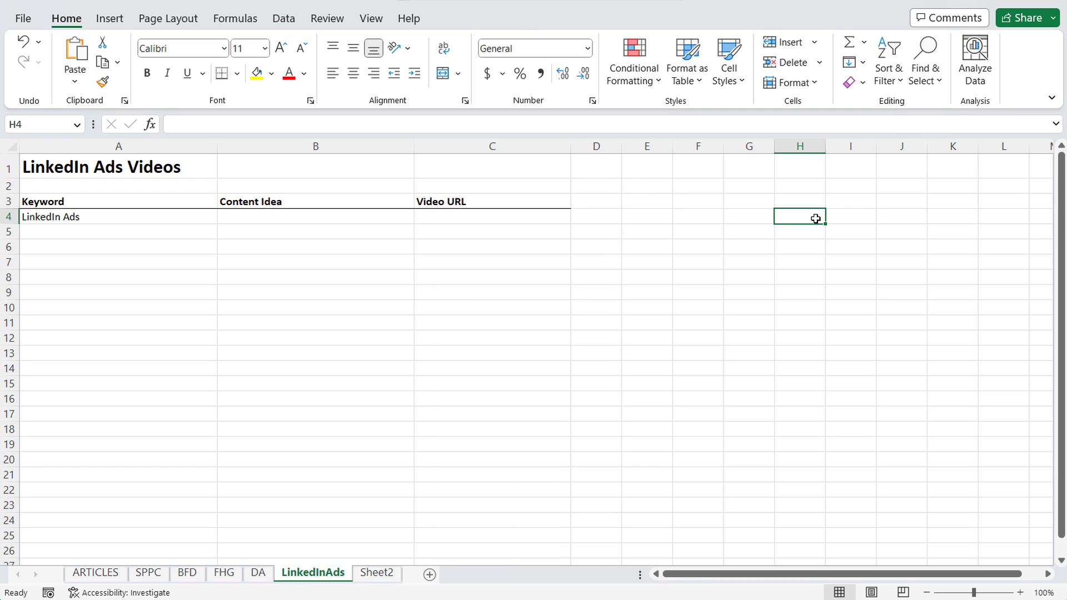
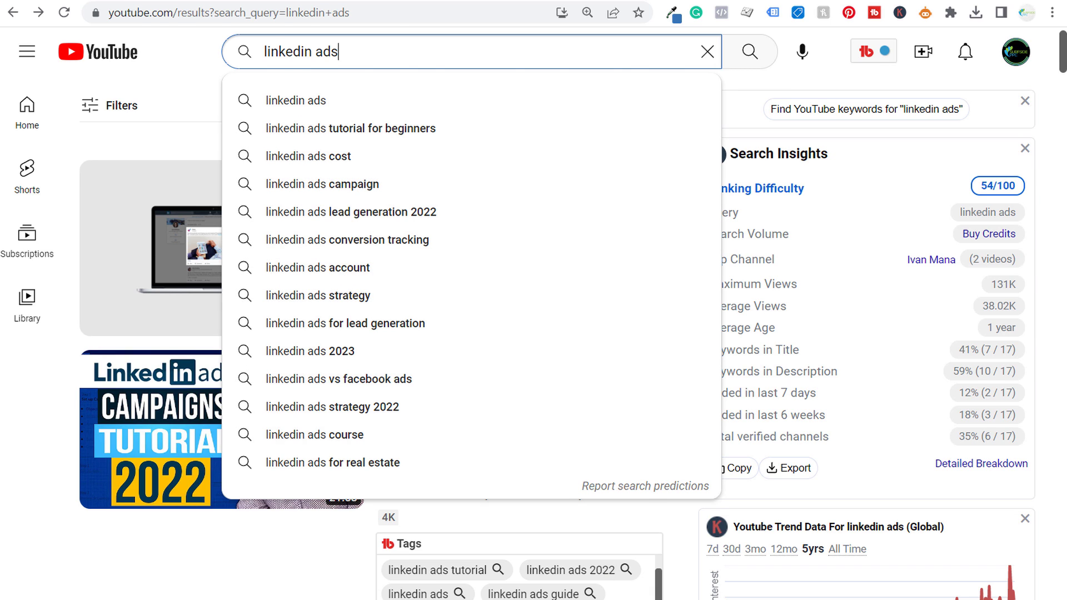
Switch to Excel and fill A5:A13 with LinkedIn Ads keywords: Tutorial For Beginners 2023, Cost, Campaign, Lead Generation, Conversion Tracking, Strategy, Account, vs. Facebook Ads, Course
{"action": "key", "text": "alt+Tab"}
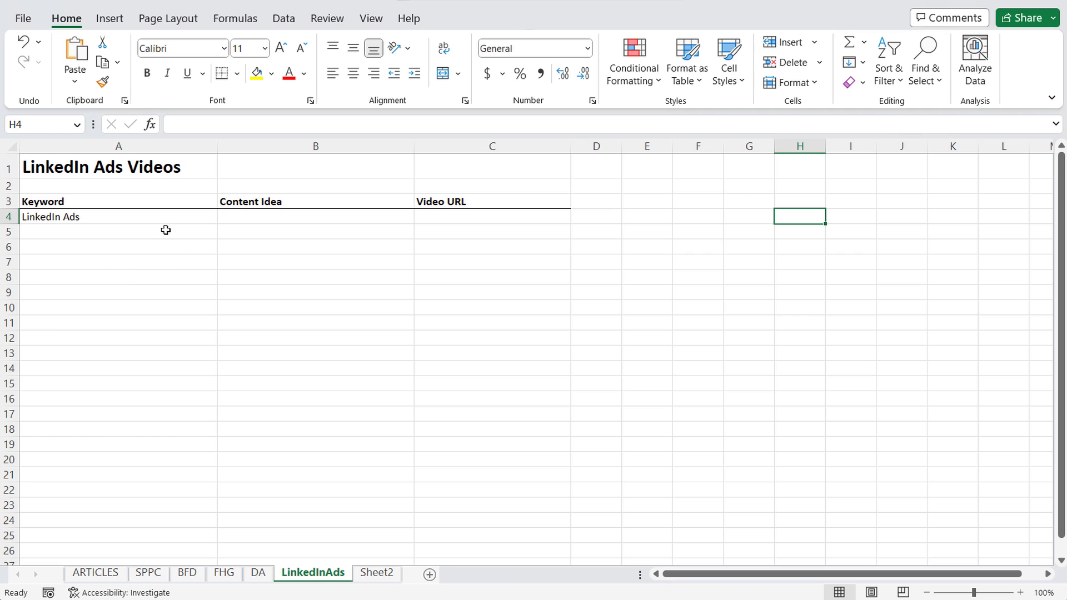
{"action": "left_click", "coordinate": [105, 231]}
{"action": "type", "text": "LinkedIn Ads Tutorial For Beginners 2023 LinekdIn Ads Cost LinkedIn Ads Campaign LinkedIn Ads Lead Generation LinkedIn Ads Conversion Tracking LinkedIn Ads Strategy LinkedIn Ads Account LinkedIn Ads vs. Facebook Ads LinkedIn Ads Course"}
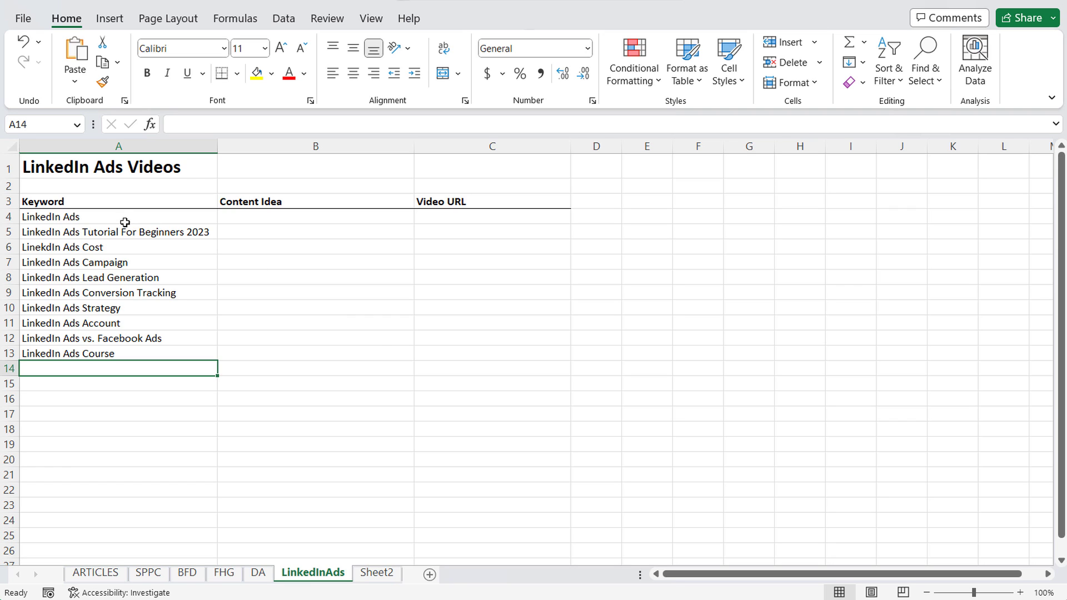
Review the keyword list and the Content Idea cells for the beginners tutorial, lead generation and conversion tracking keywords
{"action": "left_click_drag", "start_coordinate": [122, 218], "coordinate": [140, 354]}
{"action": "left_click", "coordinate": [139, 277]}
{"action": "left_click_drag", "start_coordinate": [139, 238], "coordinate": [149, 355]}
{"action": "left_click", "coordinate": [287, 278]}
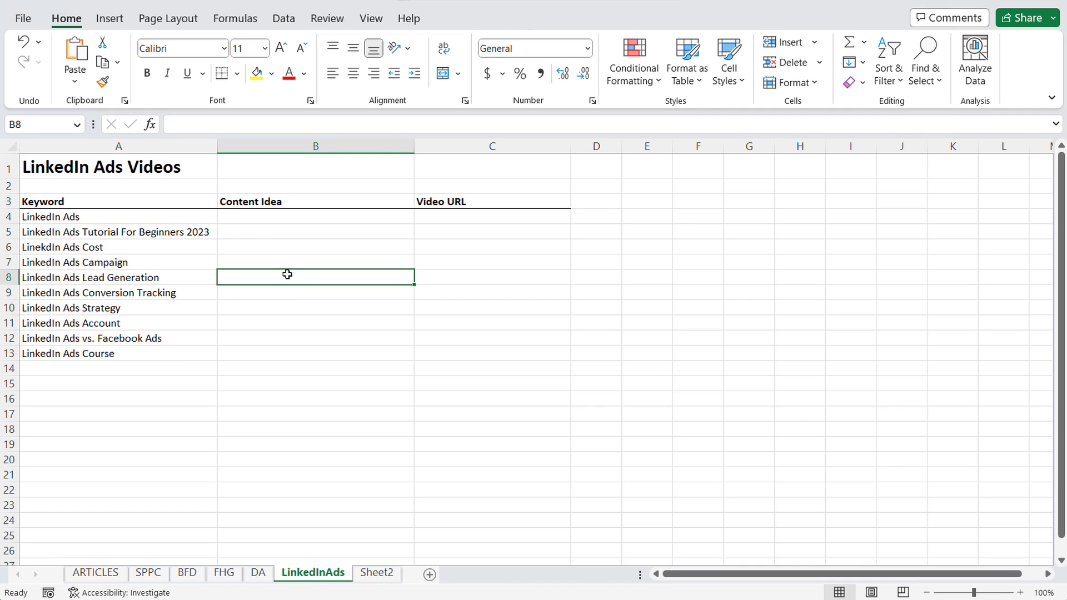
{"action": "left_click", "coordinate": [239, 230]}
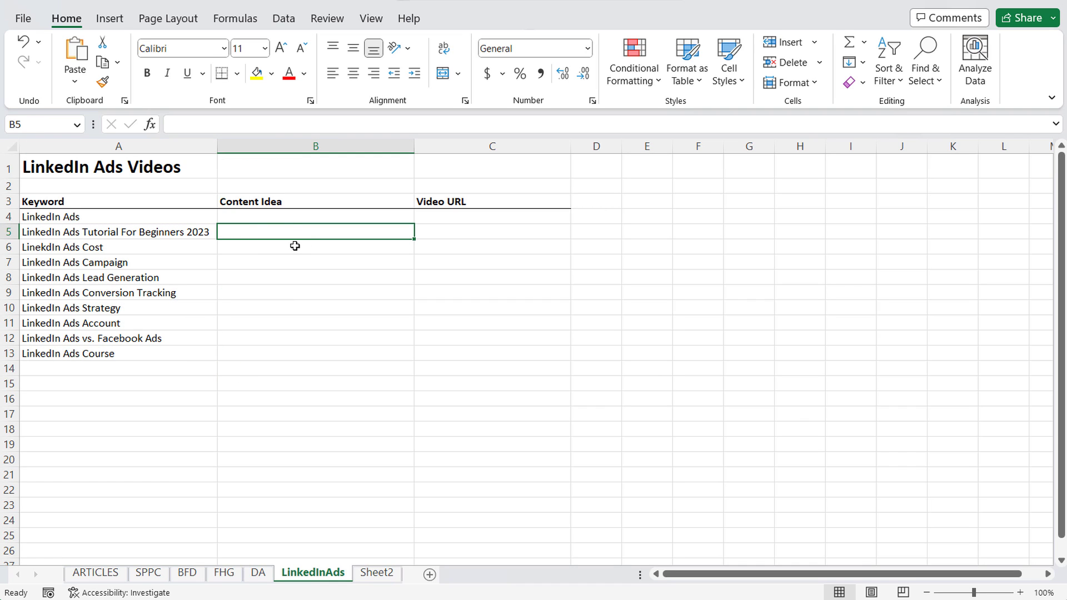
{"action": "left_click", "coordinate": [116, 279]}
{"action": "left_click", "coordinate": [261, 283]}
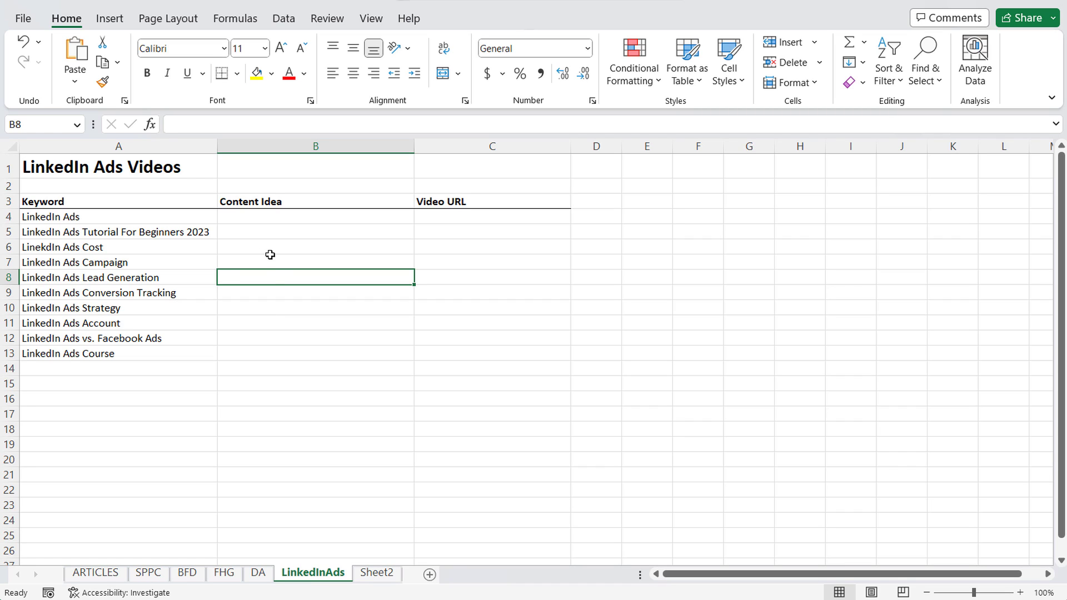
{"action": "left_click", "coordinate": [256, 299]}
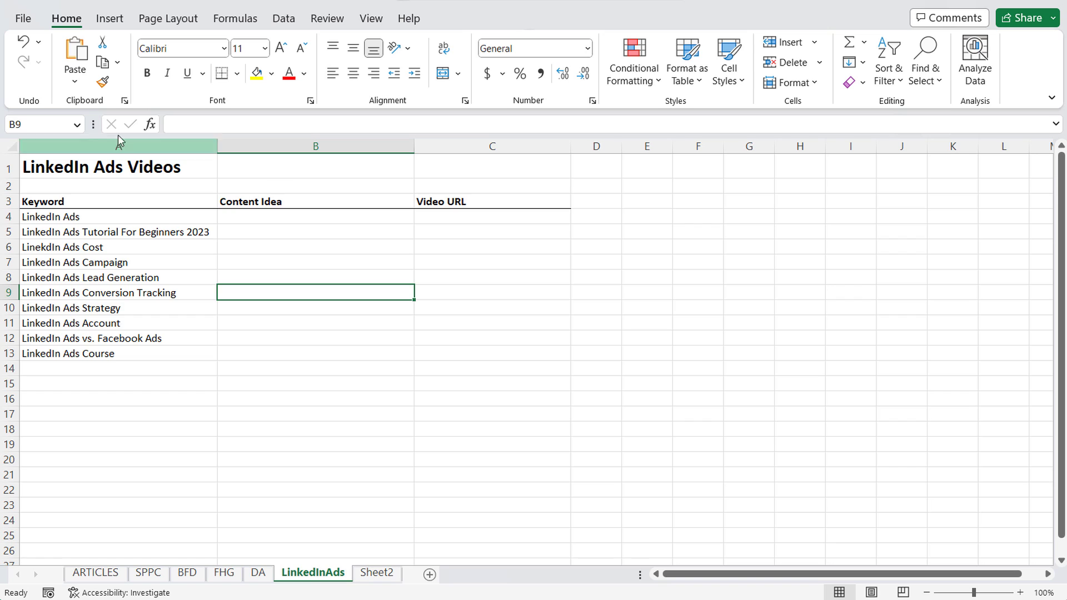
Look over the keywords in A5:A13 again, singling out LinkedIn Ads vs. Facebook Ads
{"action": "left_click", "coordinate": [123, 231]}
{"action": "left_click_drag", "start_coordinate": [123, 230], "coordinate": [111, 350]}
{"action": "left_click", "coordinate": [111, 382]}
{"action": "left_click", "coordinate": [11, 341]}
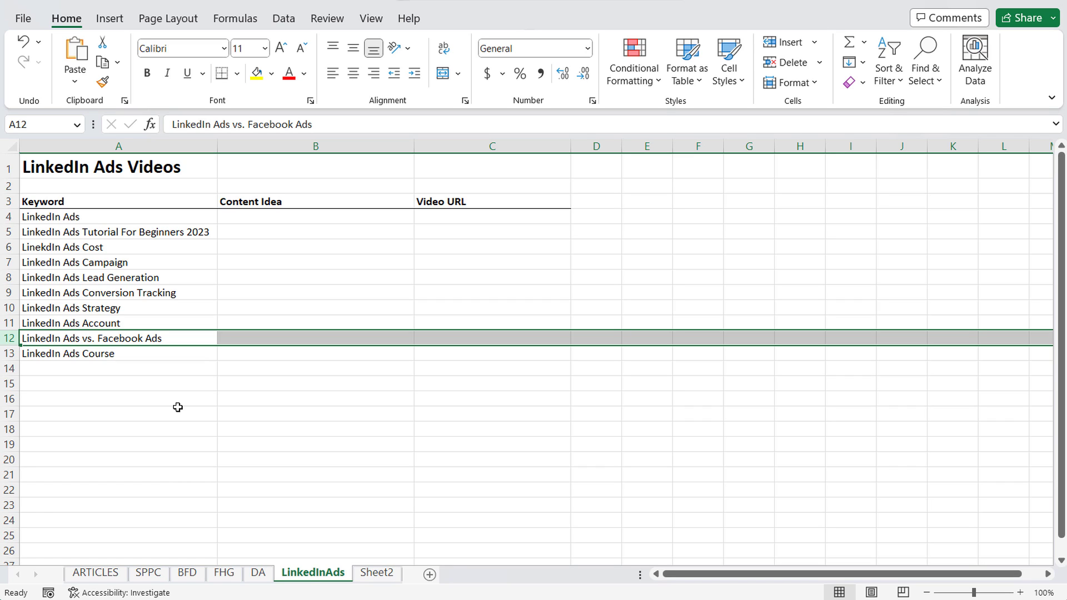
{"action": "left_click", "coordinate": [166, 365]}
{"action": "left_click", "coordinate": [141, 342]}
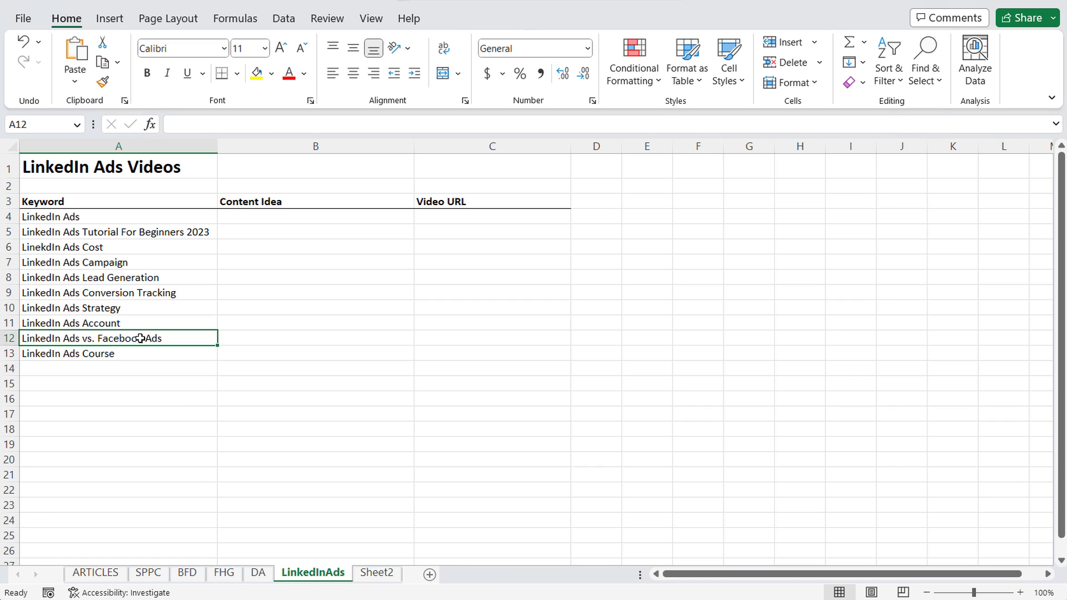
{"action": "left_click", "coordinate": [137, 372]}
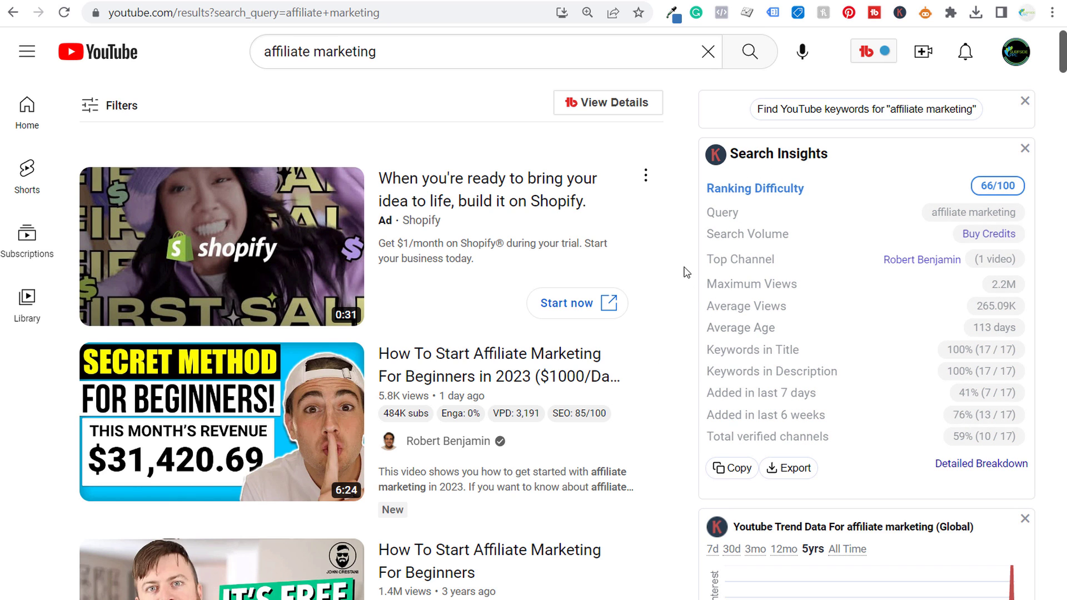
Switch to YouTube and examine the search insights, trend data, most used tags, related keywords and related searches for affiliate marketing
{"action": "scroll", "coordinate": [686, 272], "scroll_direction": "down", "scroll_amount": 5}
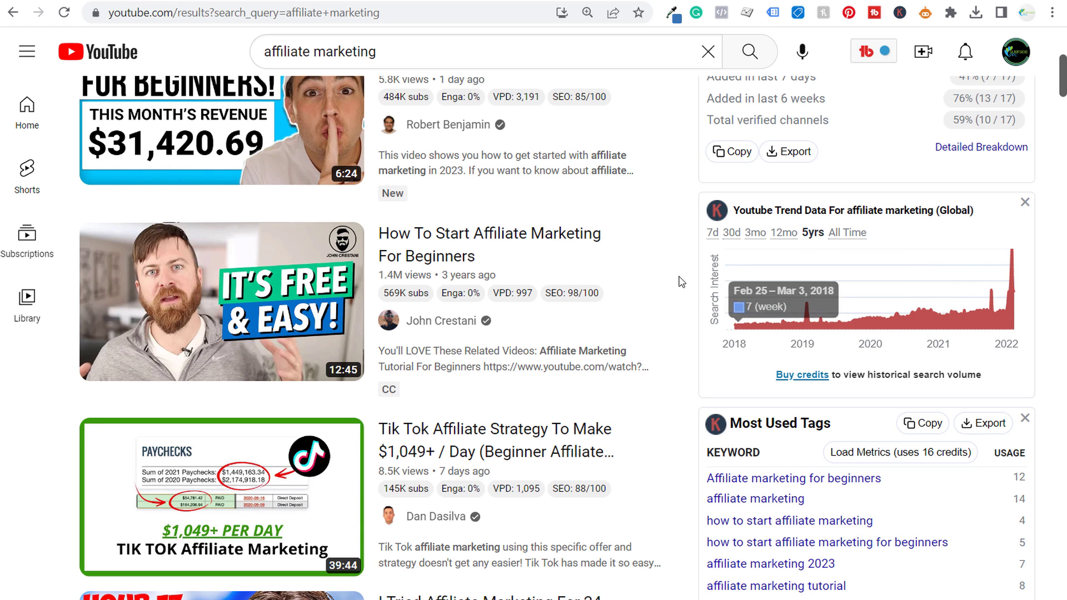
{"action": "scroll", "coordinate": [680, 267], "scroll_direction": "down", "scroll_amount": 4}
{"action": "scroll", "coordinate": [676, 239], "scroll_direction": "down", "scroll_amount": 1}
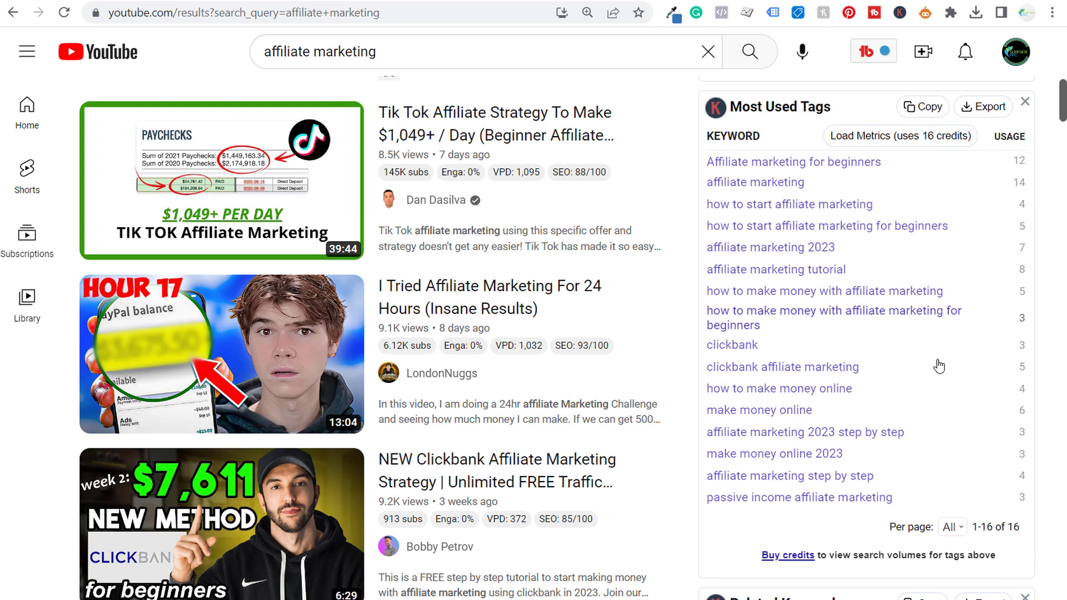
{"action": "scroll", "coordinate": [679, 305], "scroll_direction": "down", "scroll_amount": 7}
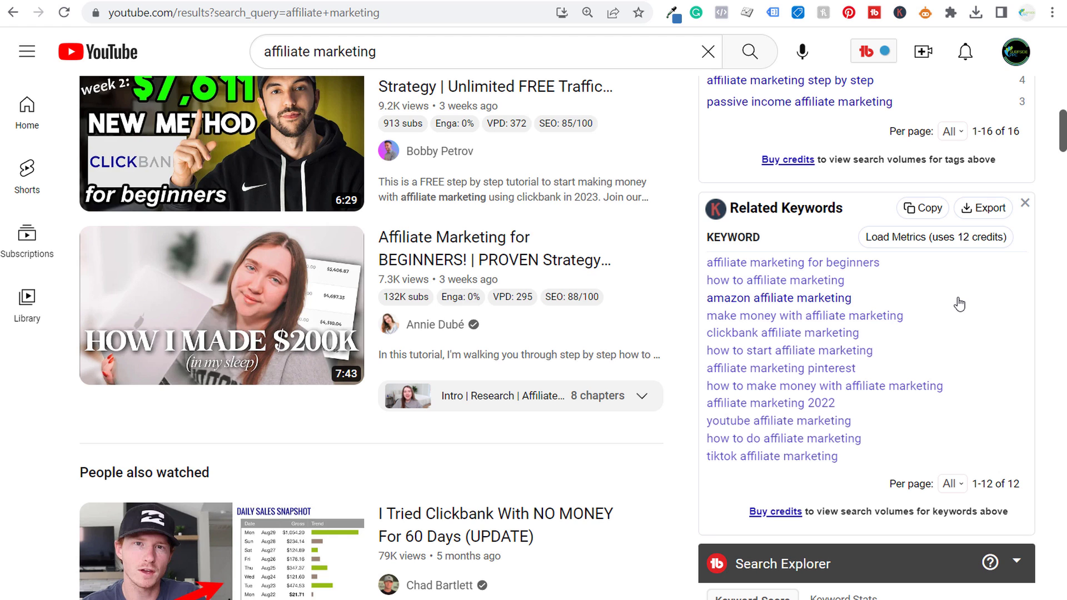
{"action": "scroll", "coordinate": [962, 305], "scroll_direction": "down", "scroll_amount": 4}
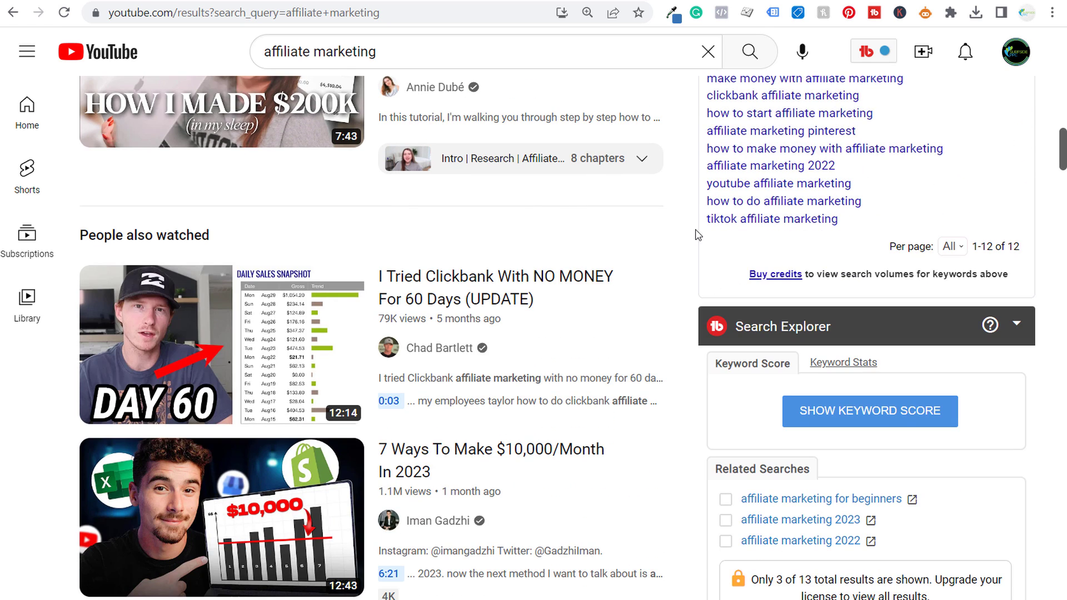
{"action": "scroll", "coordinate": [697, 223], "scroll_direction": "down", "scroll_amount": 4}
{"action": "scroll", "coordinate": [697, 210], "scroll_direction": "down", "scroll_amount": 1}
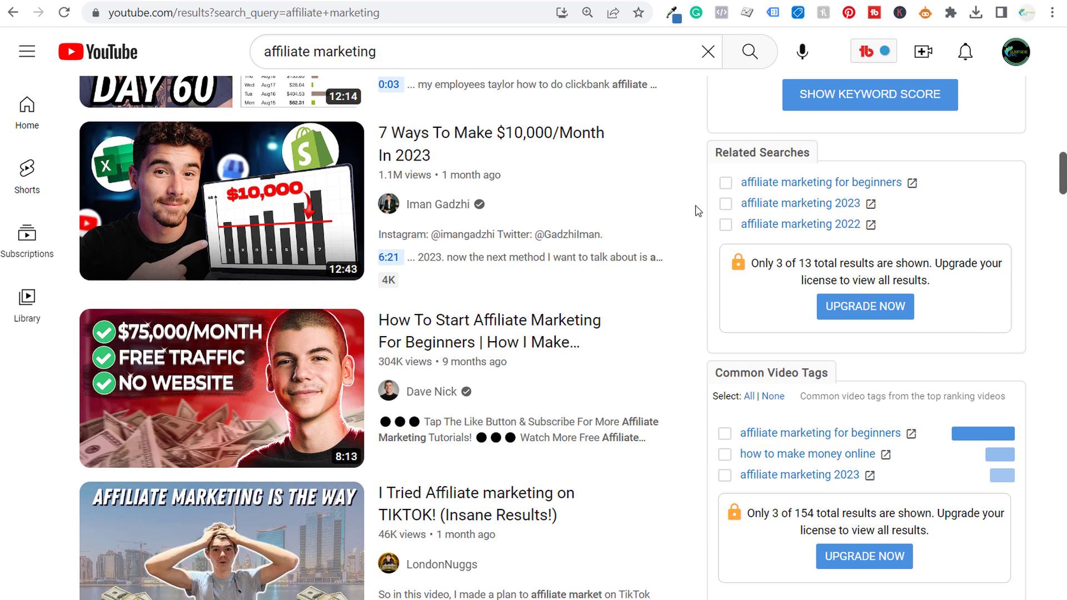
{"action": "scroll", "coordinate": [793, 409], "scroll_direction": "down", "scroll_amount": 1}
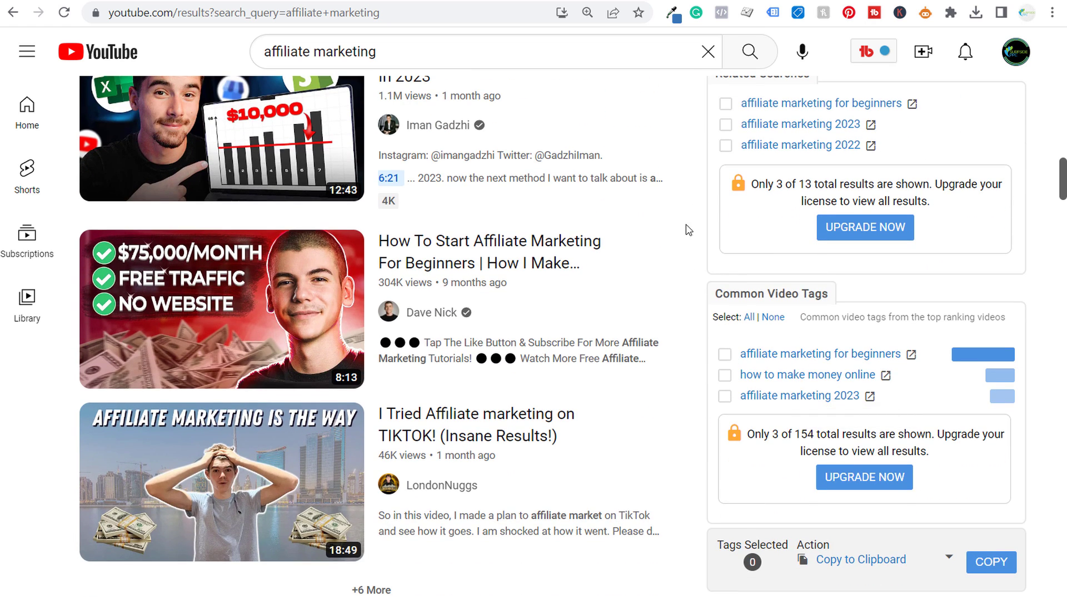
{"action": "scroll", "coordinate": [689, 229], "scroll_direction": "up", "scroll_amount": 8}
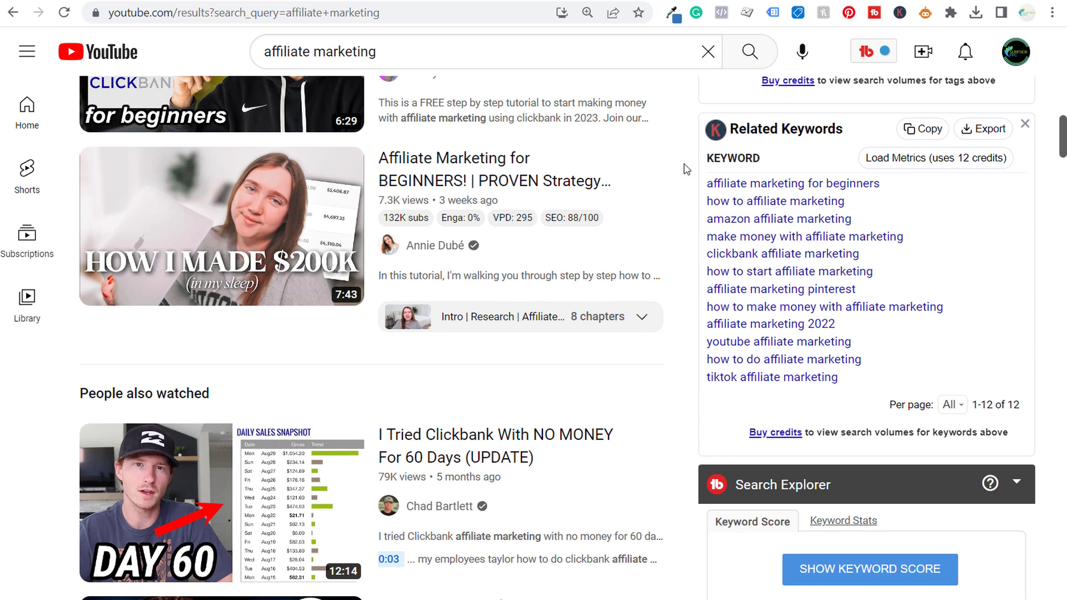
Go back to the linkedin ads results and review their most used tags, related searches and common video tags
{"action": "key", "text": "alt+Left"}
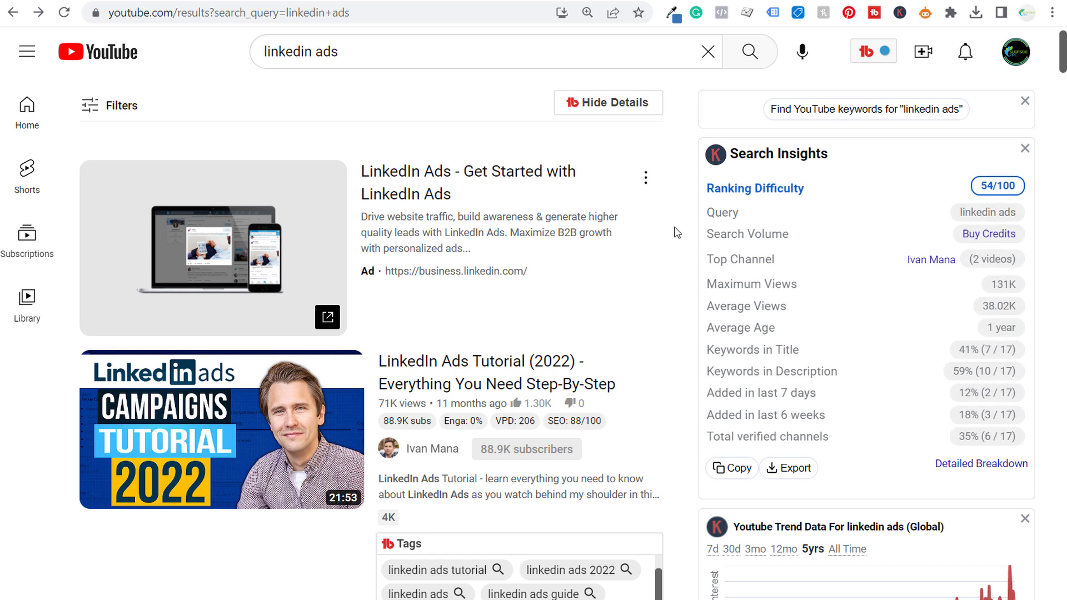
{"action": "scroll", "coordinate": [685, 216], "scroll_direction": "down", "scroll_amount": 7}
{"action": "scroll", "coordinate": [687, 211], "scroll_direction": "down", "scroll_amount": 3}
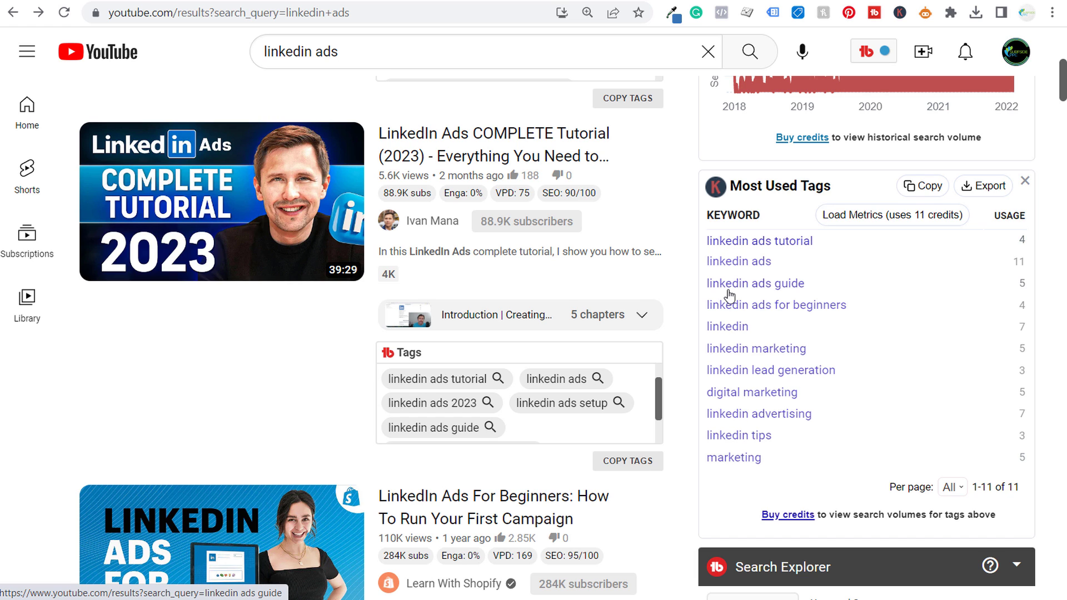
{"action": "mouse_move", "coordinate": [207, 192]}
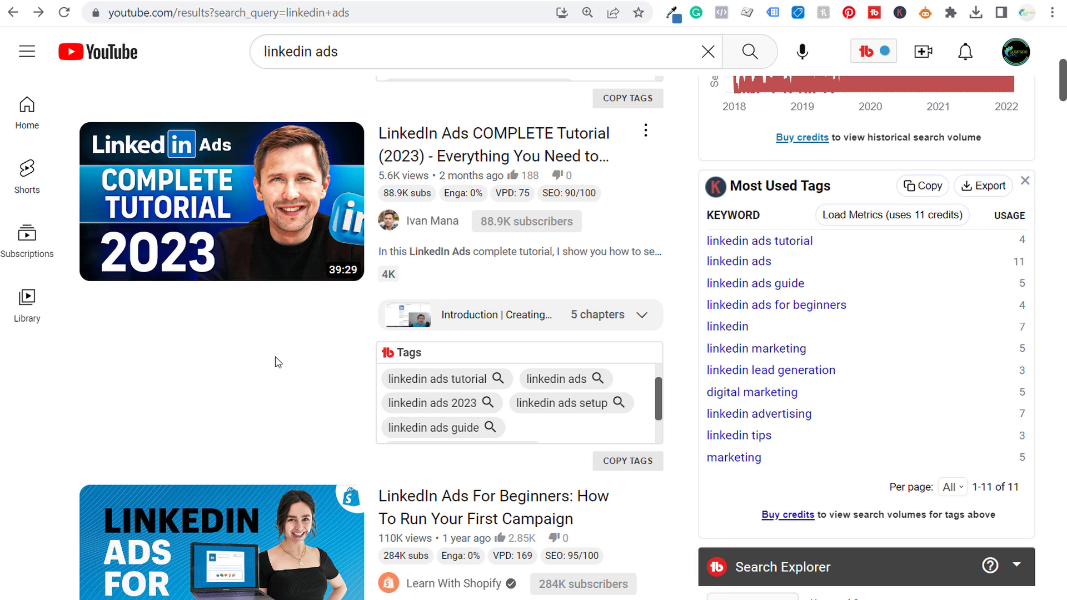
{"action": "scroll", "coordinate": [679, 214], "scroll_direction": "down", "scroll_amount": 7}
{"action": "scroll", "coordinate": [681, 211], "scroll_direction": "down", "scroll_amount": 3}
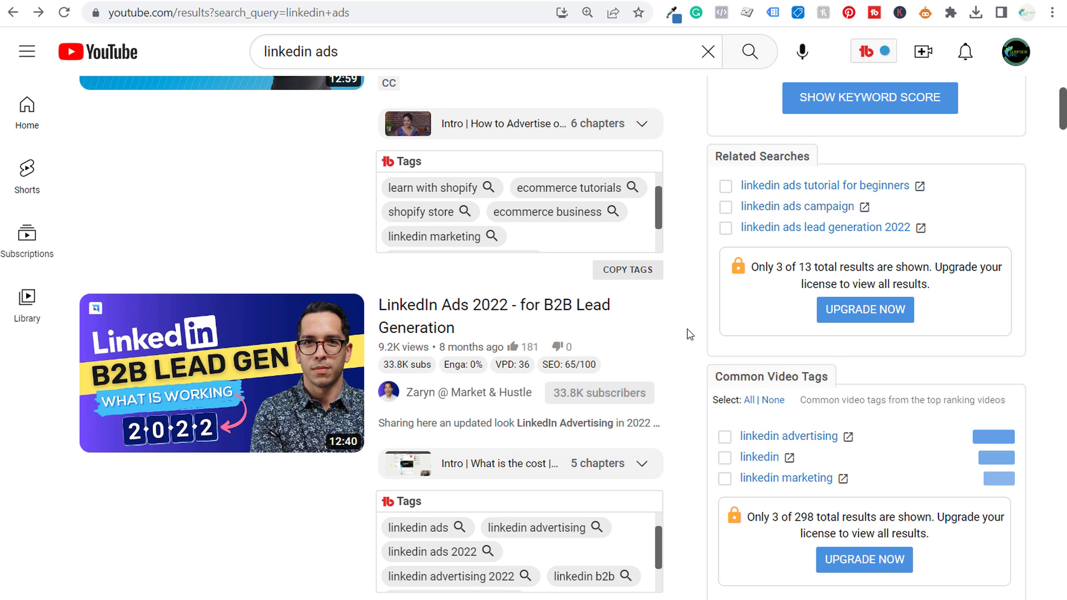
Find YouTube keywords for "linkedin ads" with the Keywords Everywhere keyword tool
{"action": "scroll", "coordinate": [690, 334], "scroll_direction": "up", "scroll_amount": 15}
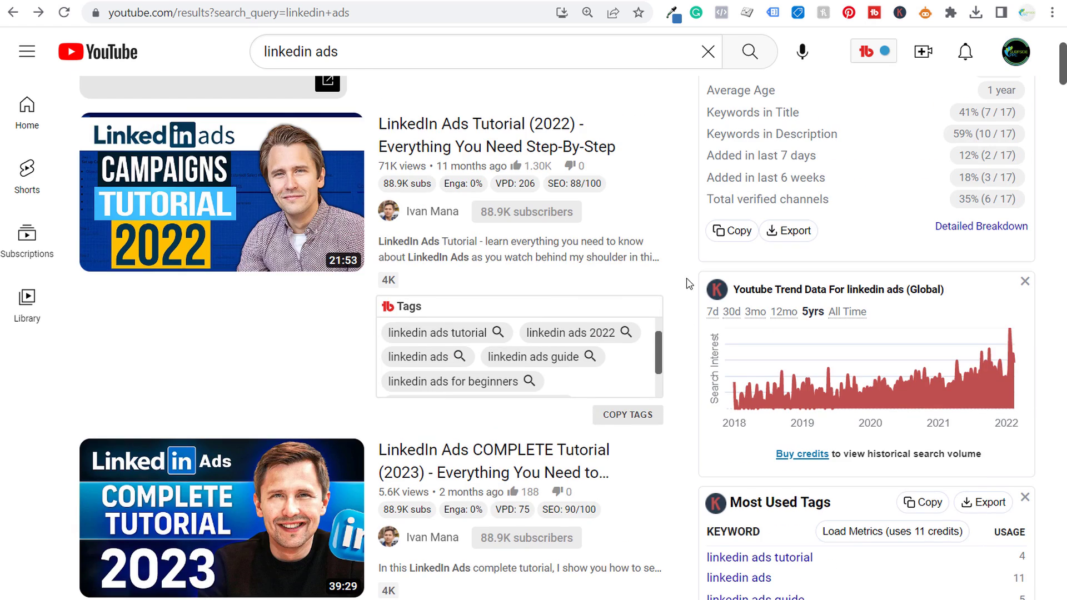
{"action": "scroll", "coordinate": [689, 281], "scroll_direction": "up", "scroll_amount": 4}
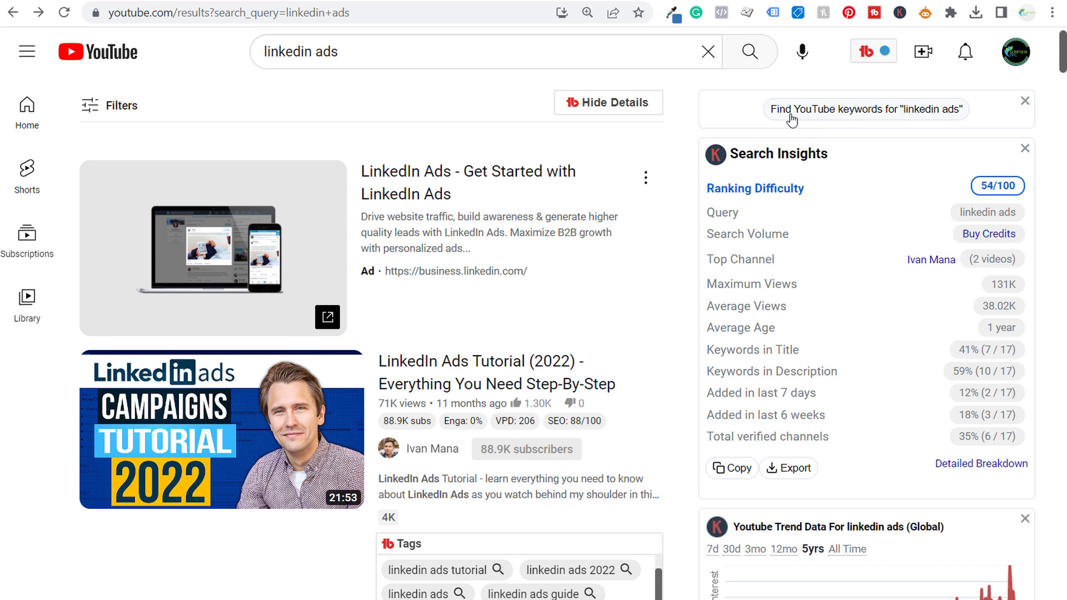
{"action": "left_click", "coordinate": [908, 117]}
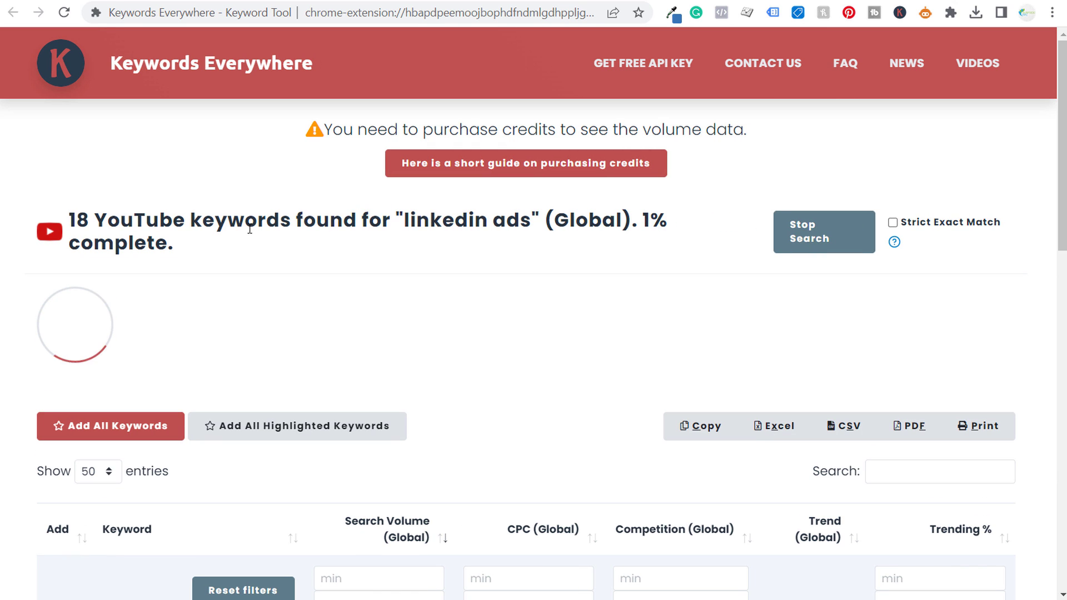
{"action": "left_click_drag", "start_coordinate": [69, 221], "coordinate": [547, 222]}
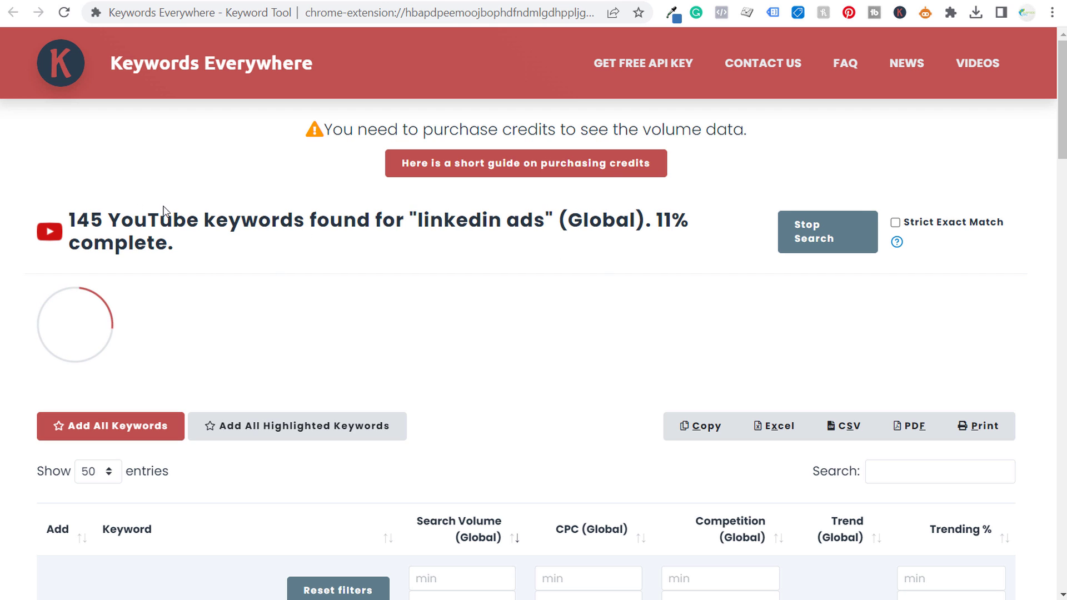
Examine the first keyword suggestions in the generated list, from linkedin ads down to linkedin ads audience targeting
{"action": "scroll", "coordinate": [22, 255], "scroll_direction": "down", "scroll_amount": 3}
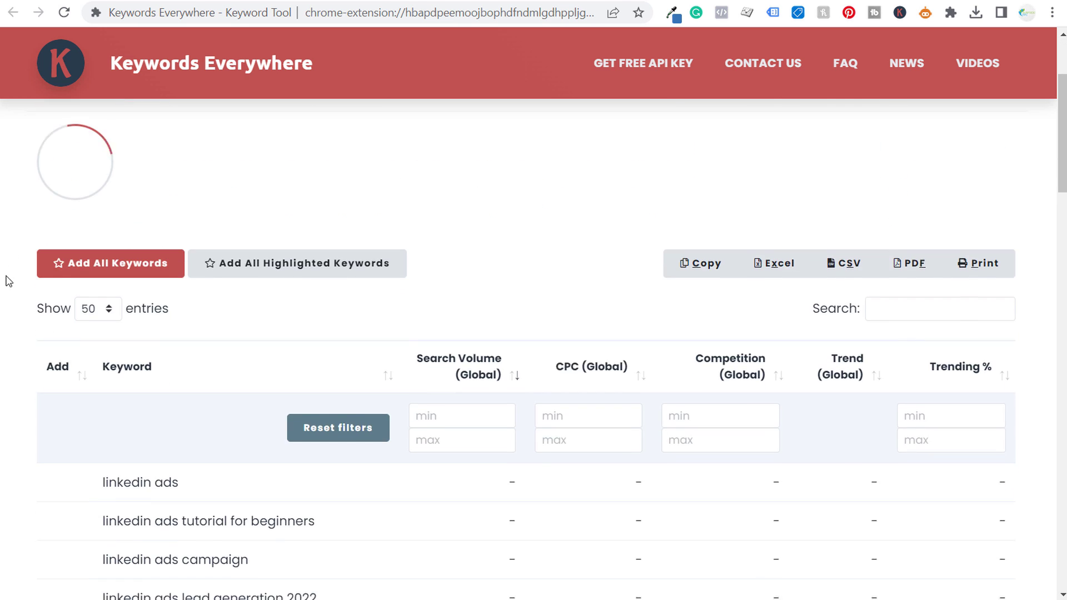
{"action": "scroll", "coordinate": [8, 281], "scroll_direction": "down", "scroll_amount": 5}
{"action": "scroll", "coordinate": [22, 348], "scroll_direction": "up", "scroll_amount": 2}
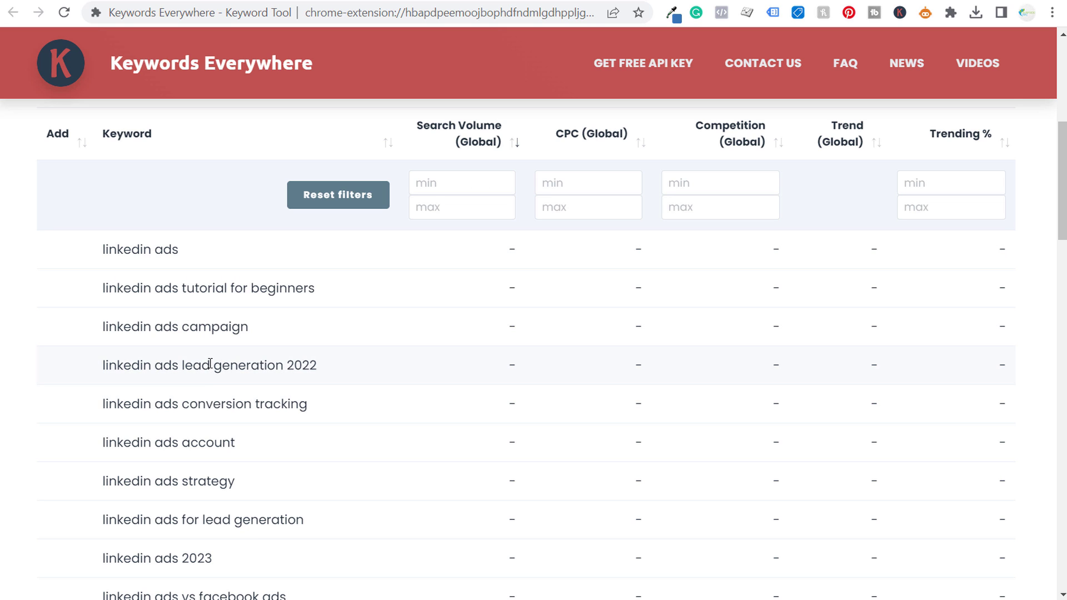
{"action": "scroll", "coordinate": [200, 278], "scroll_direction": "down", "scroll_amount": 4}
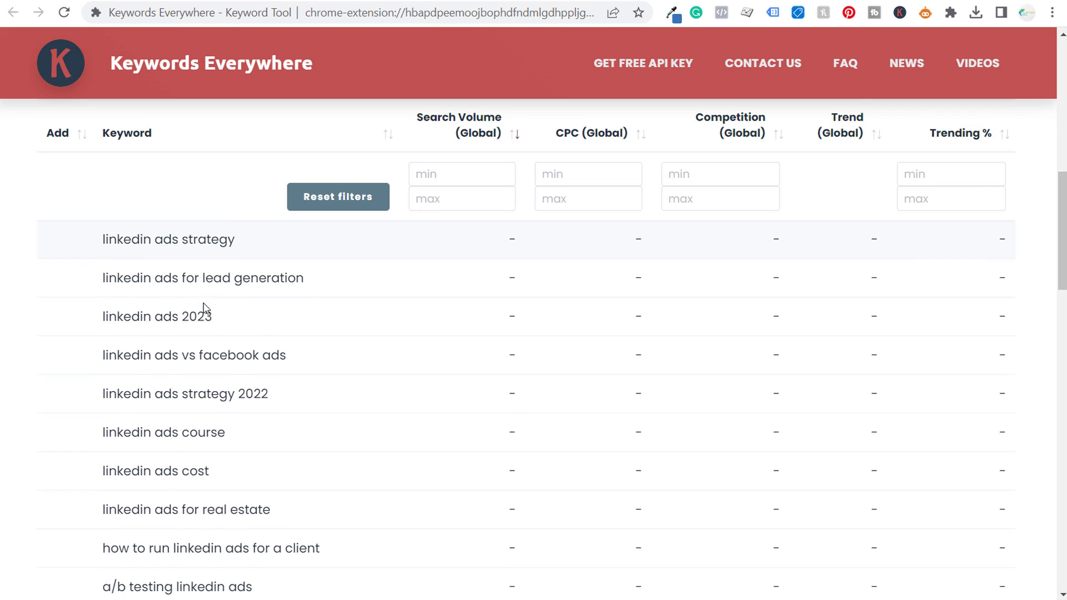
{"action": "scroll", "coordinate": [204, 312], "scroll_direction": "down", "scroll_amount": 1}
{"action": "scroll", "coordinate": [201, 373], "scroll_direction": "down", "scroll_amount": 1}
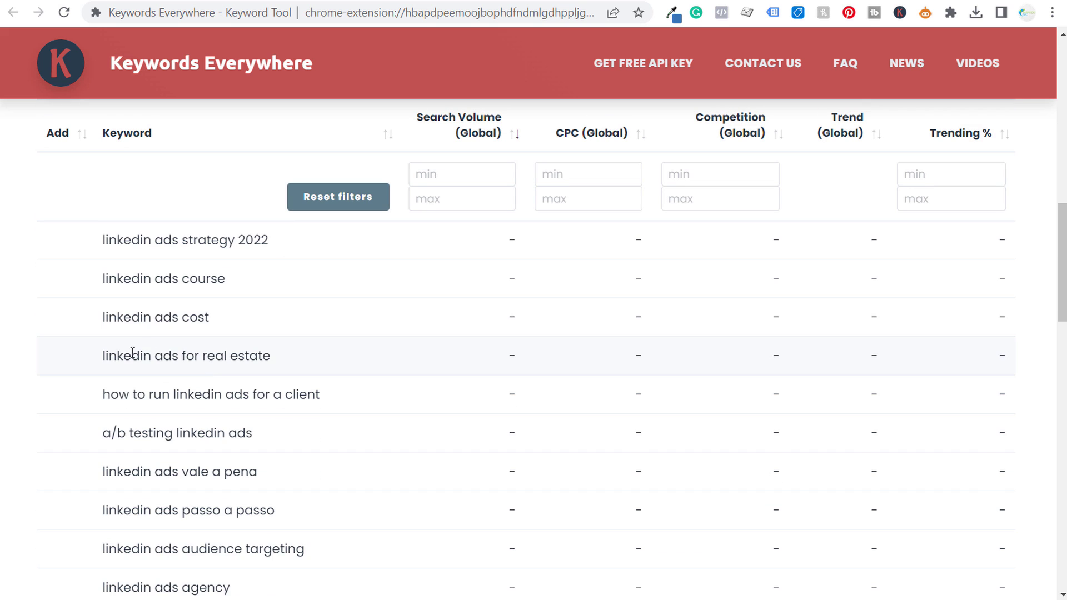
{"action": "scroll", "coordinate": [51, 335], "scroll_direction": "down", "scroll_amount": 1}
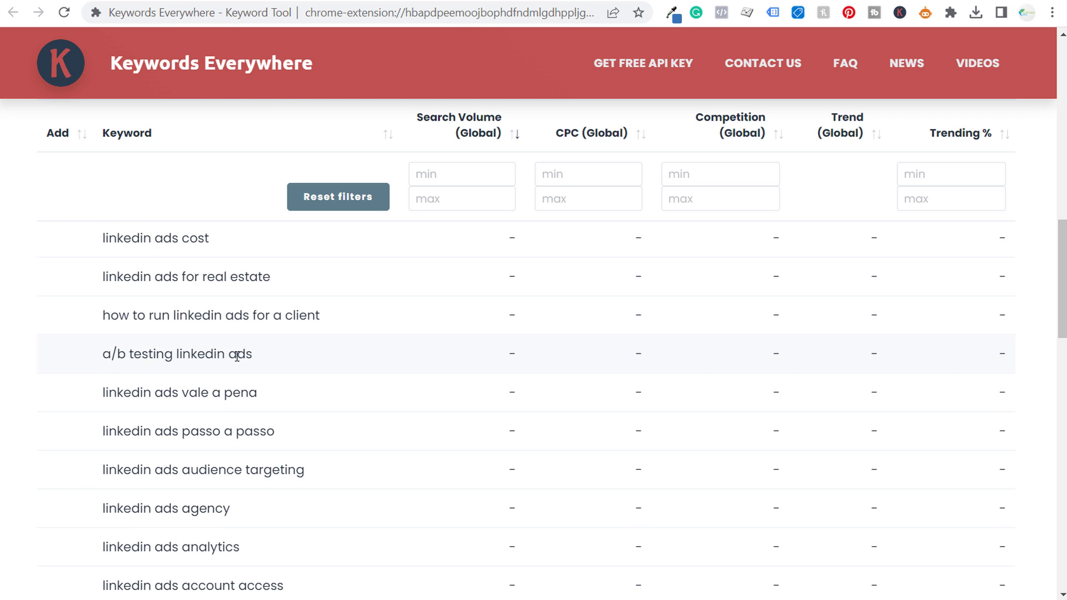
{"action": "scroll", "coordinate": [334, 370], "scroll_direction": "down", "scroll_amount": 1}
{"action": "scroll", "coordinate": [359, 360], "scroll_direction": "down", "scroll_amount": 1}
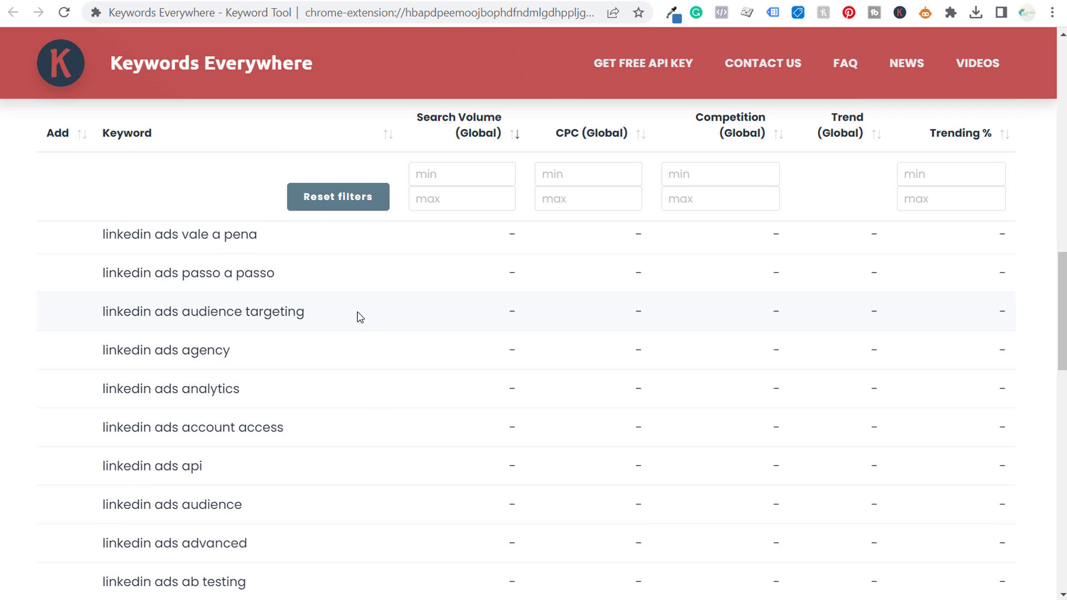
{"action": "scroll", "coordinate": [173, 284], "scroll_direction": "up", "scroll_amount": 1}
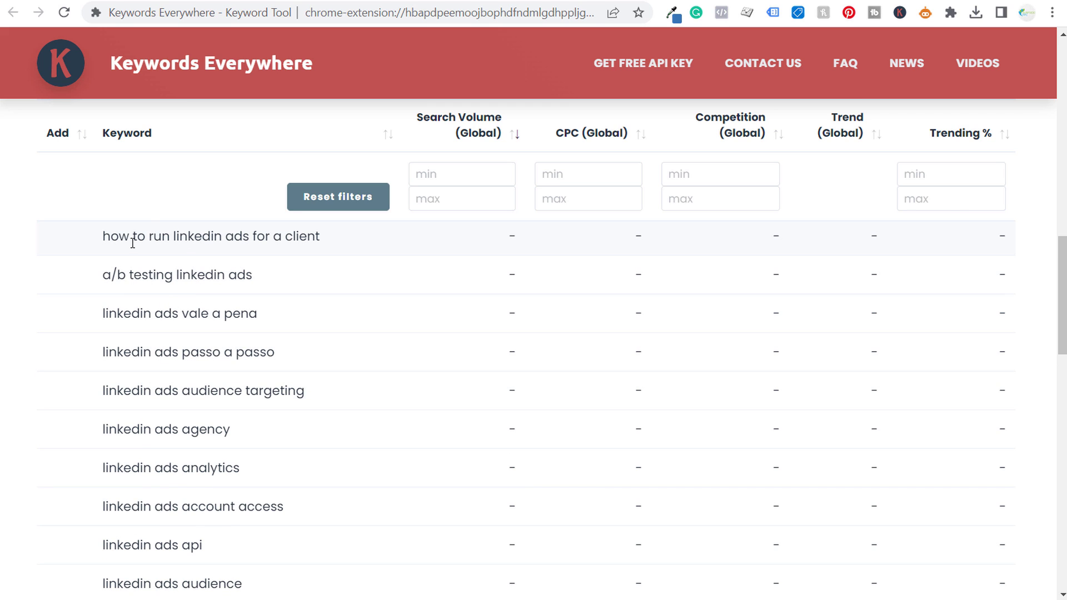
{"action": "scroll", "coordinate": [296, 339], "scroll_direction": "down", "scroll_amount": 1}
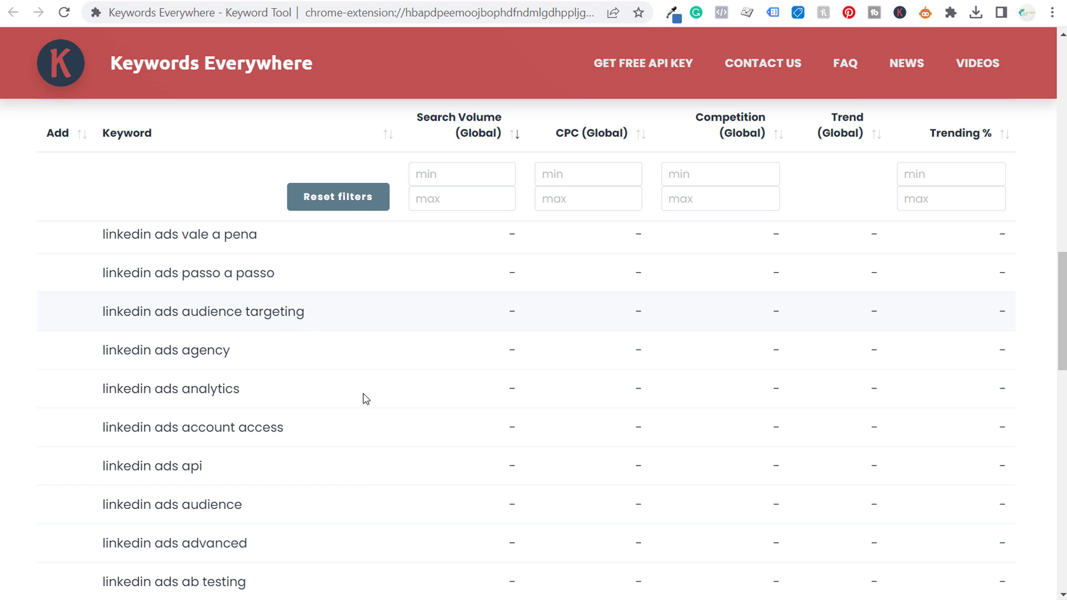
Review the remaining keyword suggestions on the first page and check the entry count and the total number of keywords found
{"action": "scroll", "coordinate": [364, 398], "scroll_direction": "down", "scroll_amount": 8}
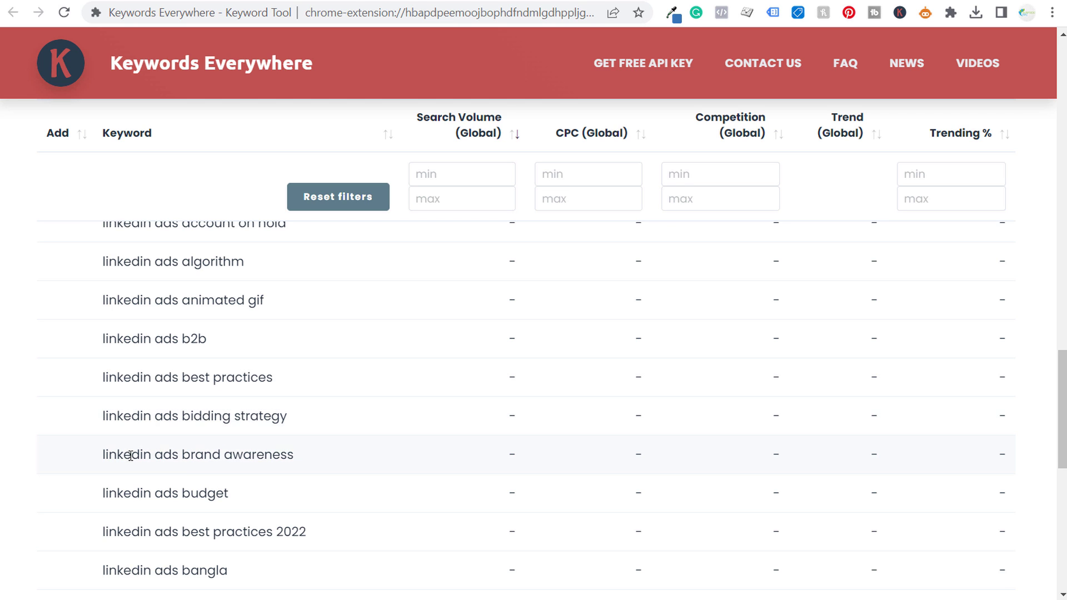
{"action": "scroll", "coordinate": [384, 472], "scroll_direction": "down", "scroll_amount": 7}
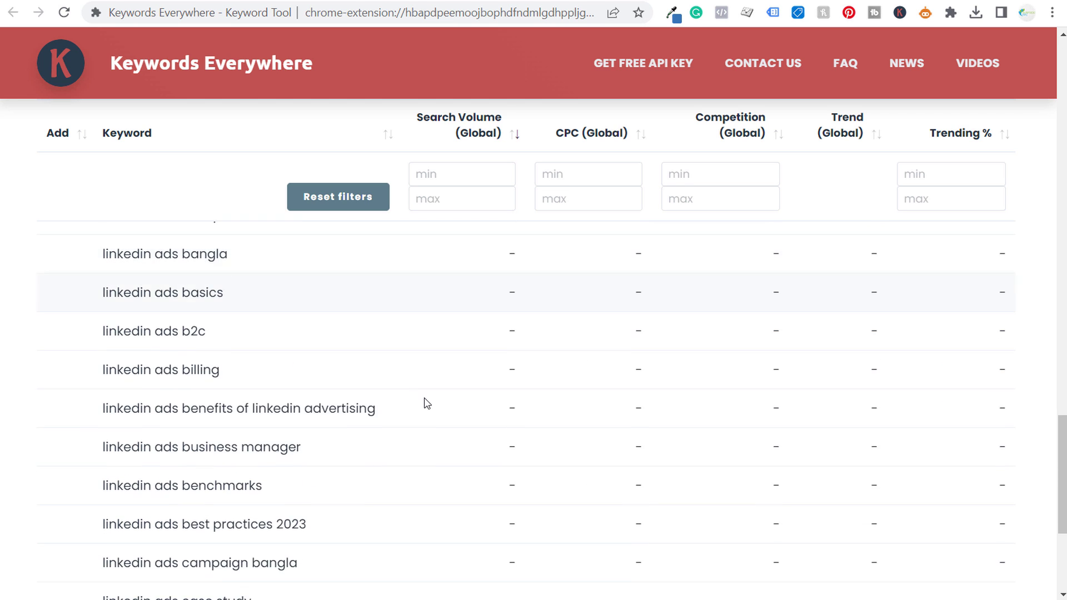
{"action": "scroll", "coordinate": [427, 399], "scroll_direction": "down", "scroll_amount": 1}
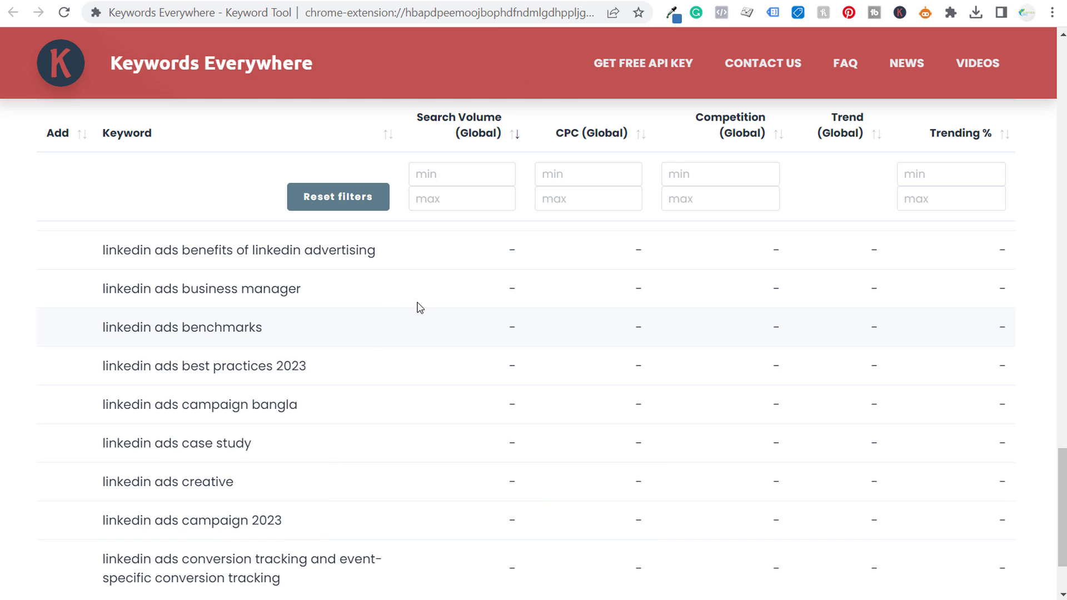
{"action": "scroll", "coordinate": [419, 308], "scroll_direction": "down", "scroll_amount": 2}
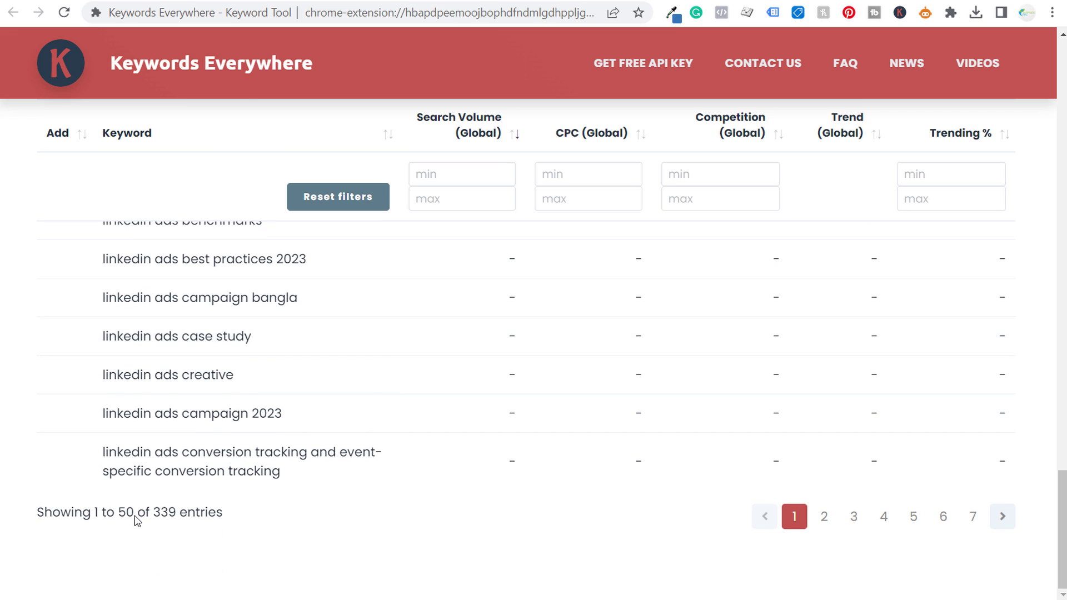
{"action": "left_click_drag", "start_coordinate": [253, 515], "coordinate": [150, 515]}
{"action": "left_click_drag", "start_coordinate": [37, 514], "coordinate": [151, 527]}
{"action": "left_click", "coordinate": [245, 514]}
{"action": "scroll", "coordinate": [364, 445], "scroll_direction": "up", "scroll_amount": 20}
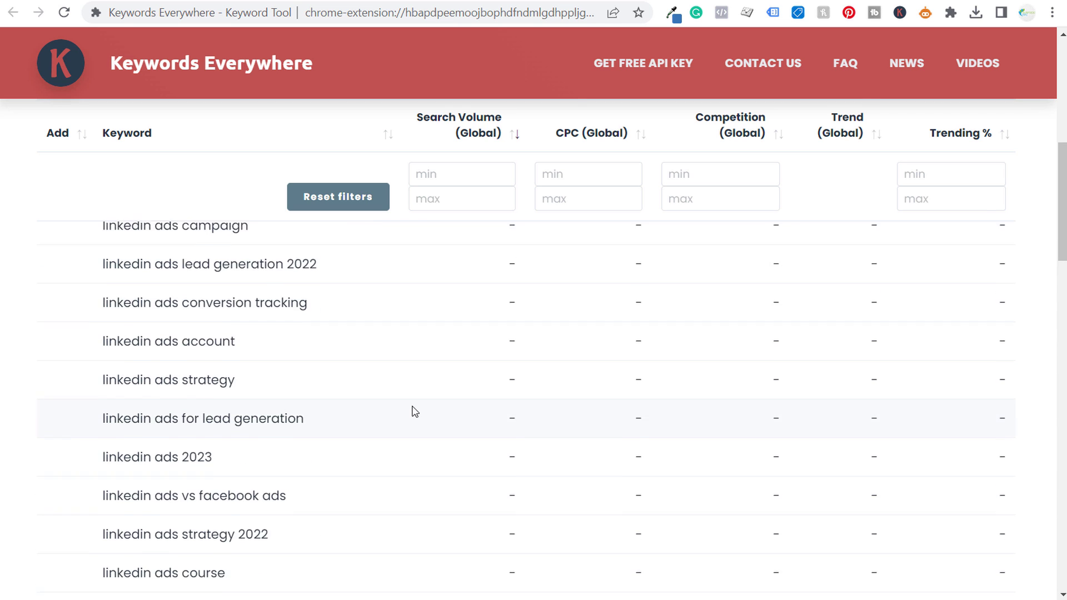
{"action": "scroll", "coordinate": [440, 416], "scroll_direction": "up", "scroll_amount": 1}
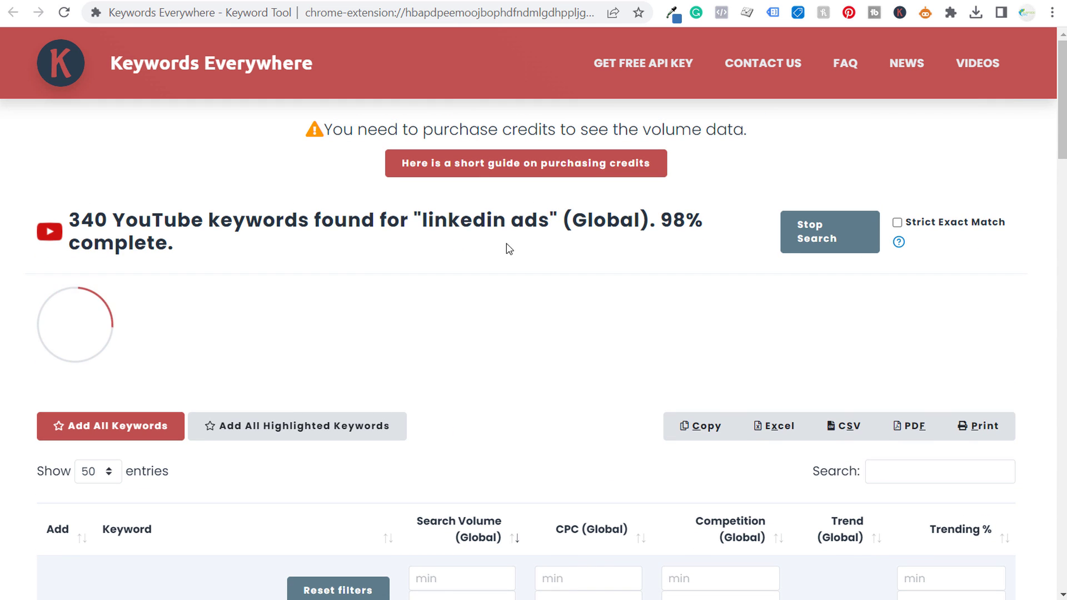
{"action": "double_click", "coordinate": [103, 221]}
{"action": "left_click", "coordinate": [184, 218]}
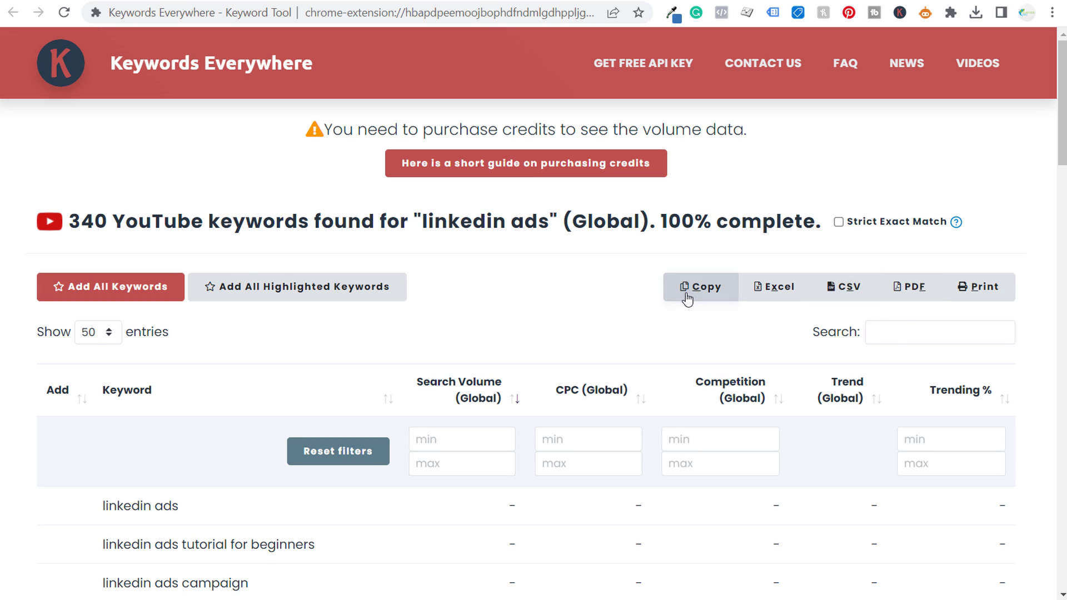
Copy the full Keywords Everywhere list, switch to Excel and paste it into the LinkedInAds sheet starting at cell A16
{"action": "left_click", "coordinate": [704, 291]}
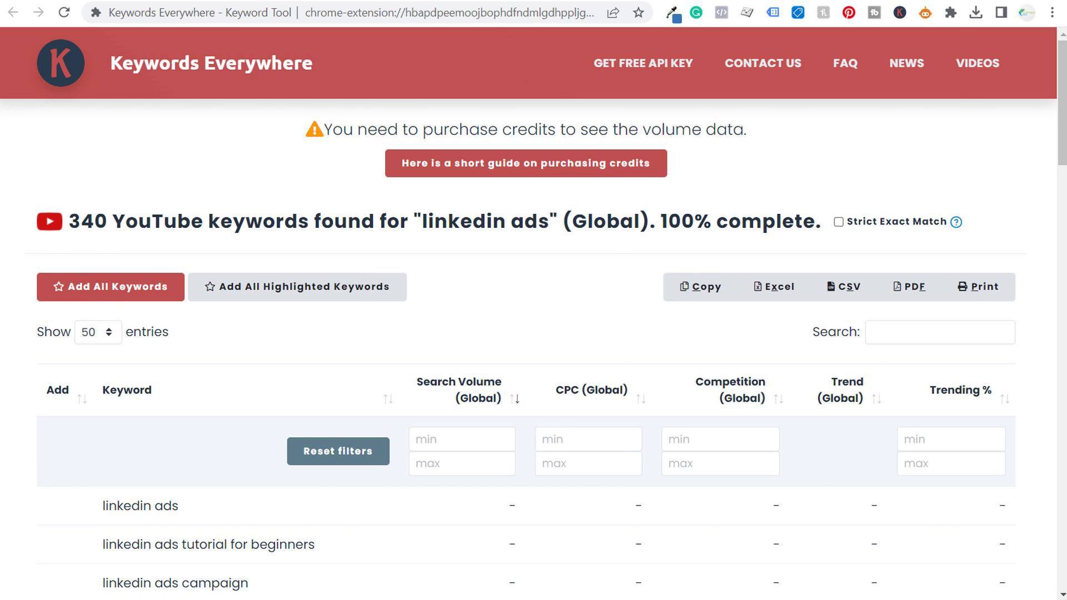
{"action": "key", "text": "alt+Tab"}
{"action": "left_click", "coordinate": [87, 403]}
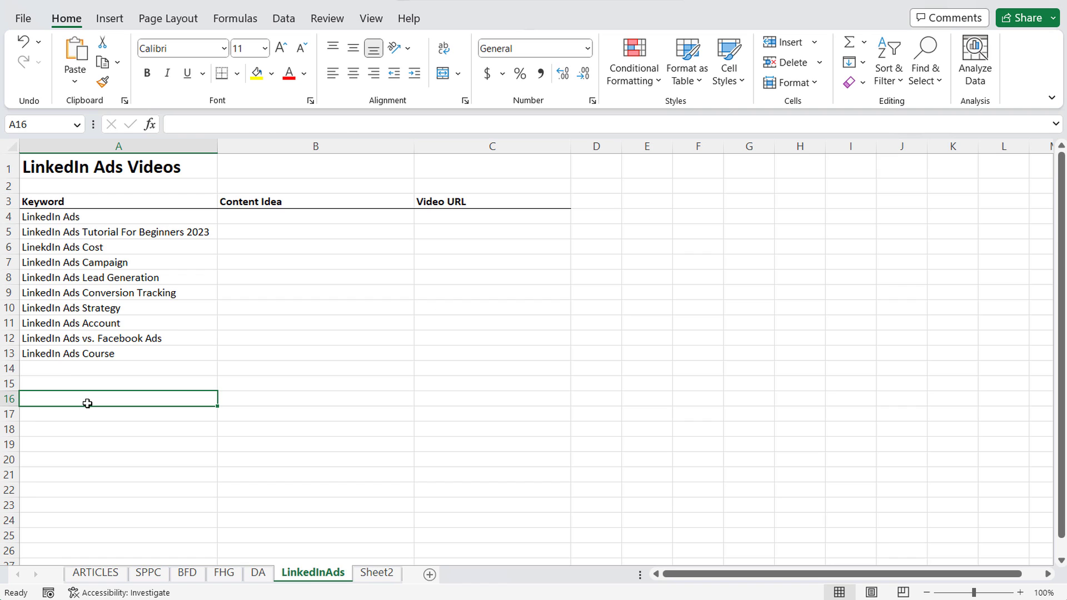
{"action": "key", "text": "ctrl+v"}
{"action": "scroll", "coordinate": [201, 423], "scroll_direction": "down", "scroll_amount": 3}
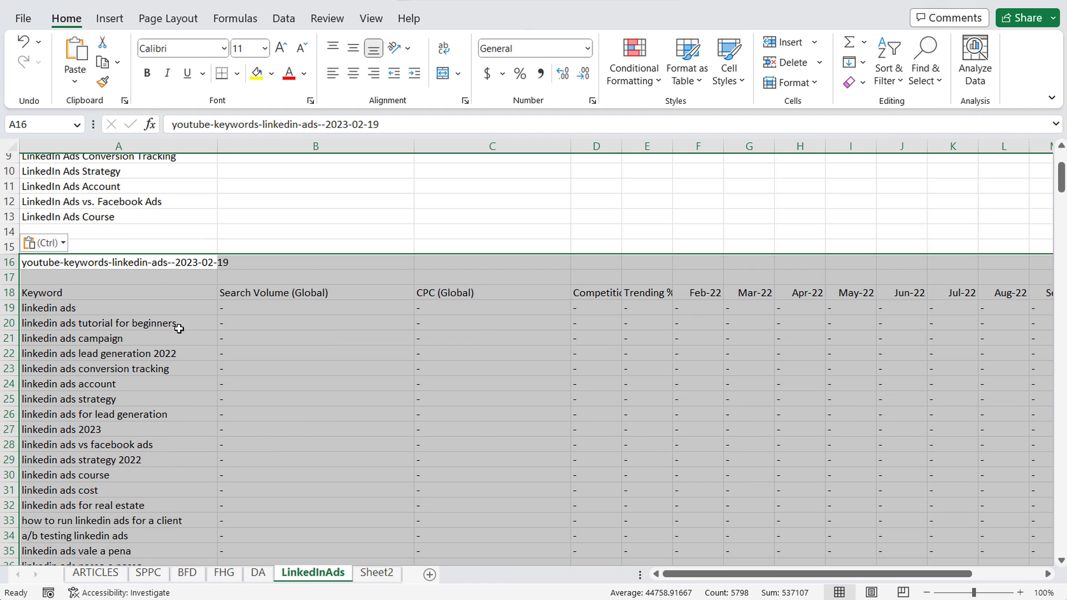
{"action": "left_click", "coordinate": [272, 355]}
{"action": "scroll", "coordinate": [261, 367], "scroll_direction": "down", "scroll_amount": 3}
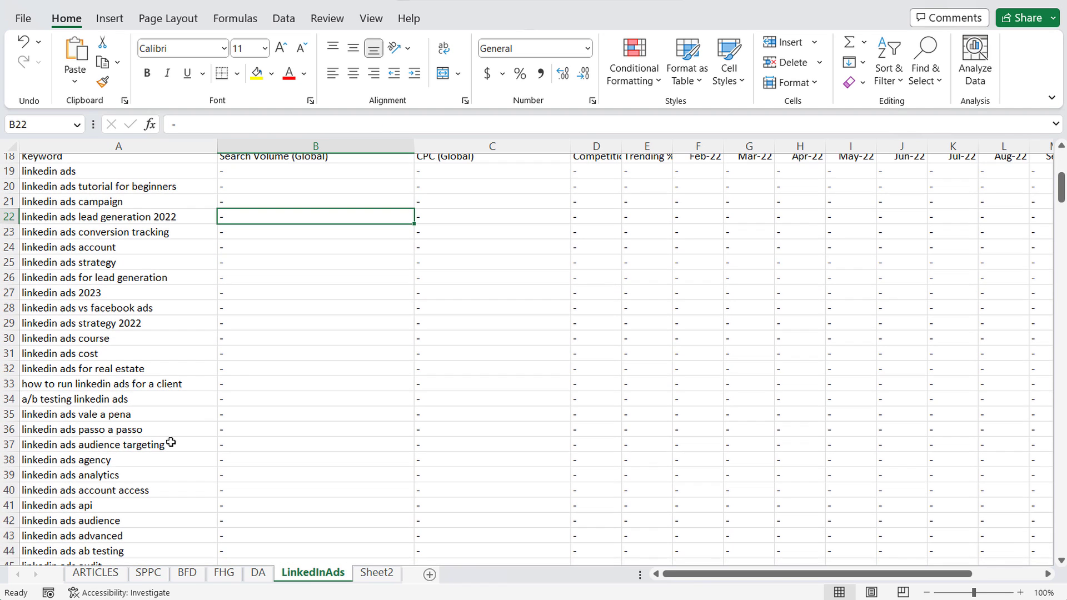
Bold the keywords linkedin ads audience, linkedin ads advanced, linkedin ads ab testing and linkedin ads audit in cells A42 to A45
{"action": "scroll", "coordinate": [124, 329], "scroll_direction": "down", "scroll_amount": 3}
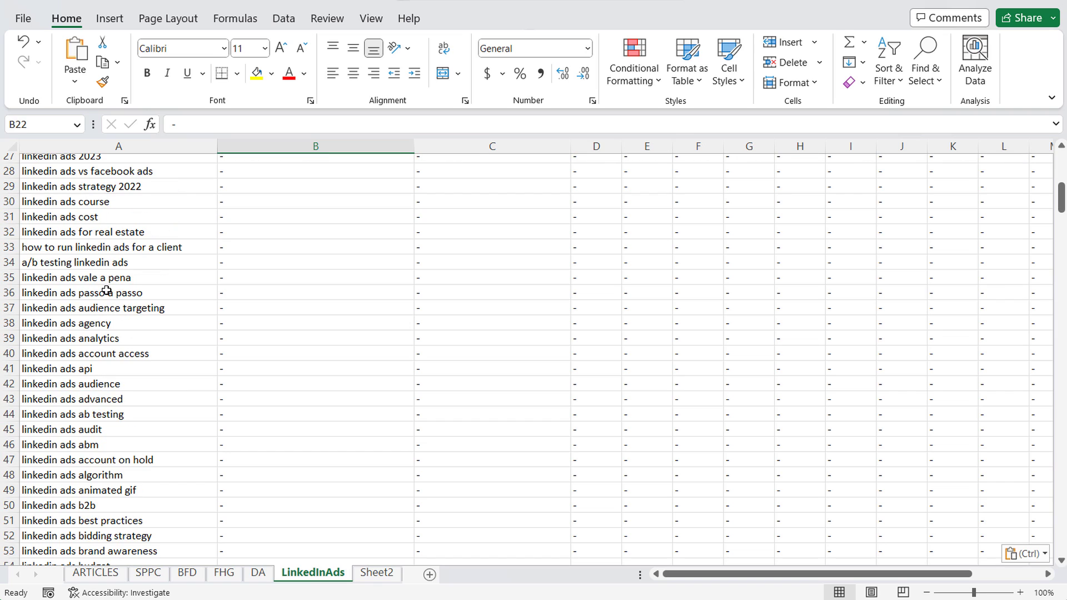
{"action": "left_click", "coordinate": [115, 384]}
{"action": "key", "text": "ctrl+b"}
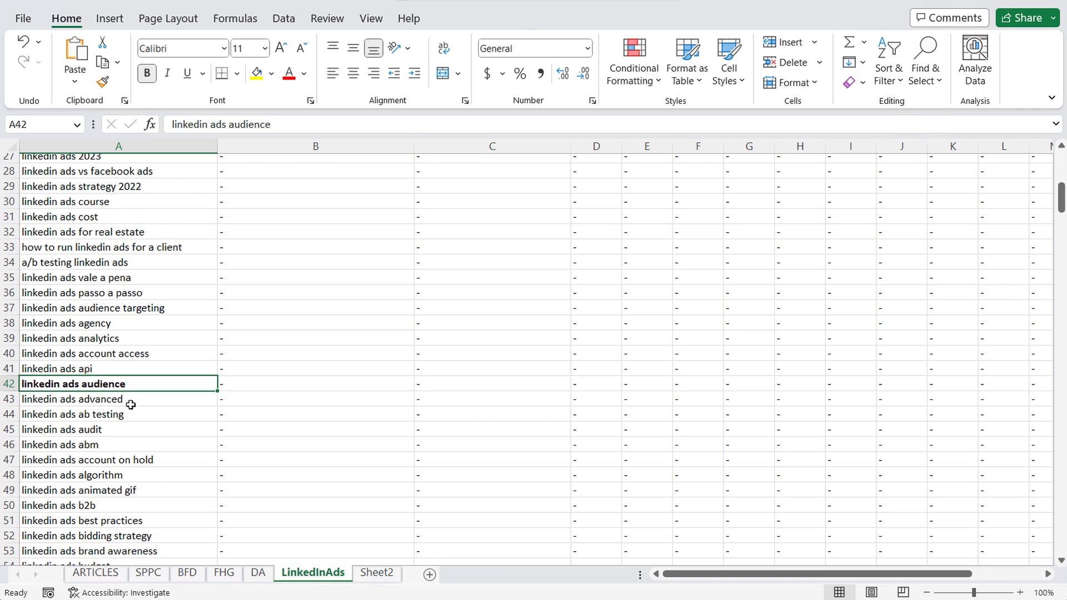
{"action": "left_click", "coordinate": [129, 403]}
{"action": "key", "text": "ctrl+b"}
{"action": "left_click", "coordinate": [135, 414]}
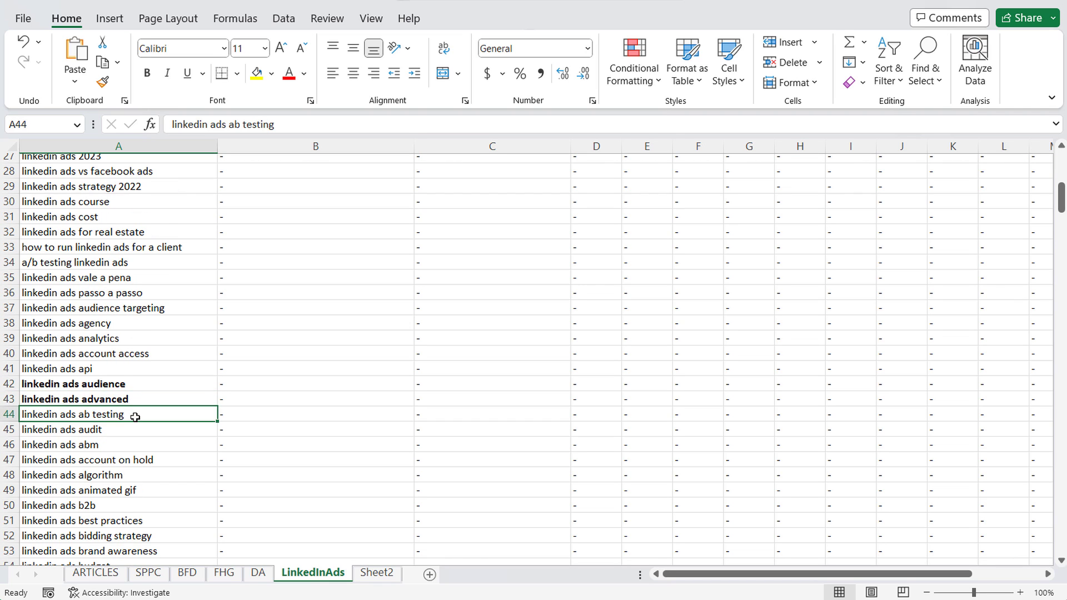
{"action": "key", "text": "ctrl+b"}
{"action": "scroll", "coordinate": [174, 389], "scroll_direction": "down", "scroll_amount": 1}
{"action": "left_click", "coordinate": [174, 390]}
{"action": "key", "text": "ctrl+b"}
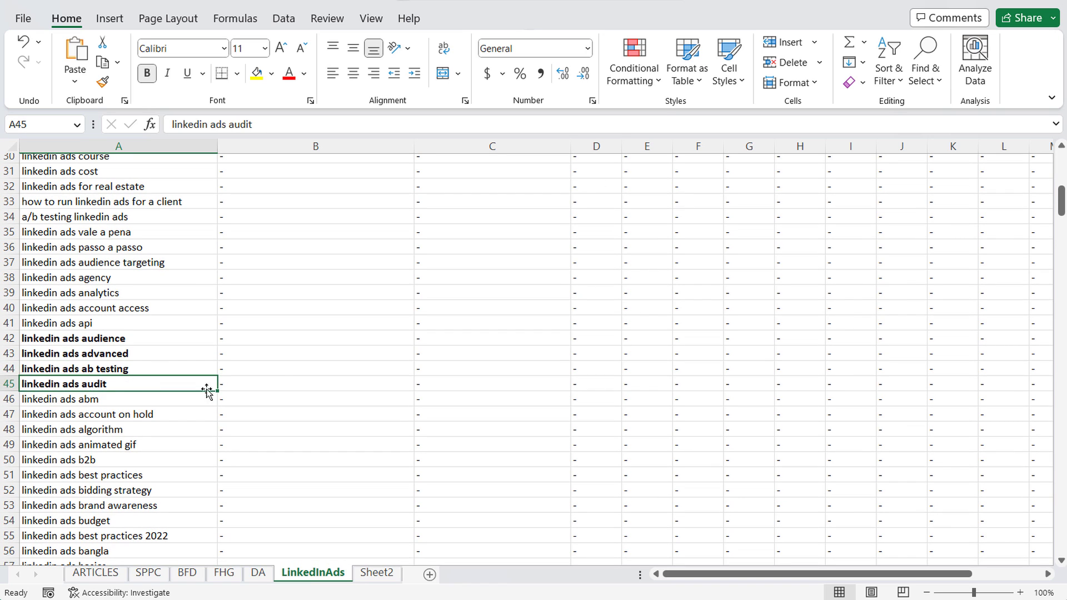
Bold the keywords linkedin ads best practices, linkedin ads bidding strategy and linkedin ads brand awareness in cells A51 to A53
{"action": "scroll", "coordinate": [296, 356], "scroll_direction": "down", "scroll_amount": 1}
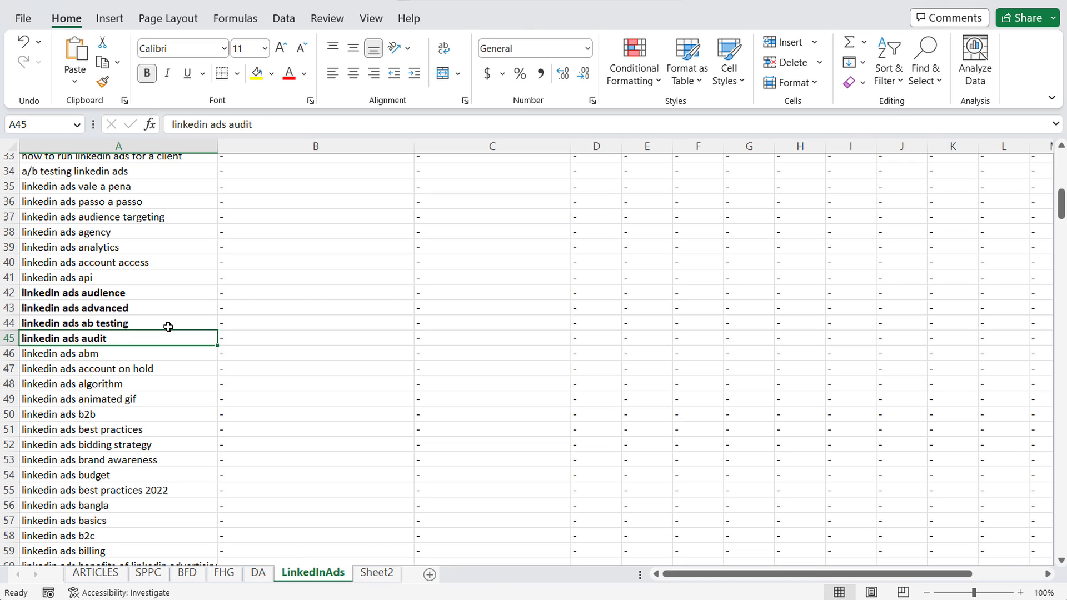
{"action": "left_click_drag", "start_coordinate": [271, 293], "coordinate": [417, 445]}
{"action": "left_click", "coordinate": [443, 430]}
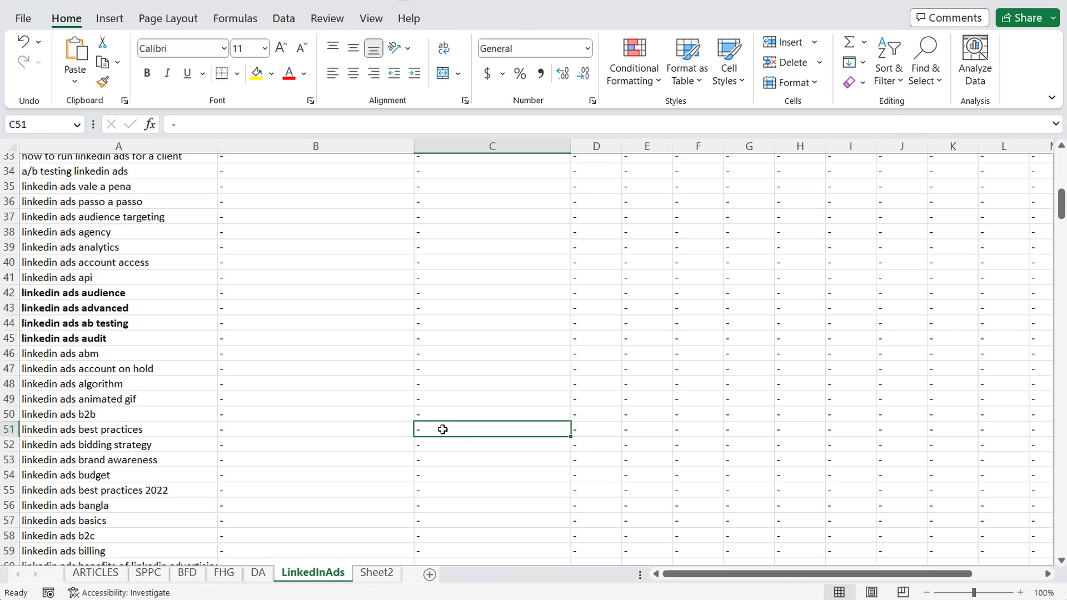
{"action": "left_click", "coordinate": [175, 431]}
{"action": "key", "text": "ctrl+b"}
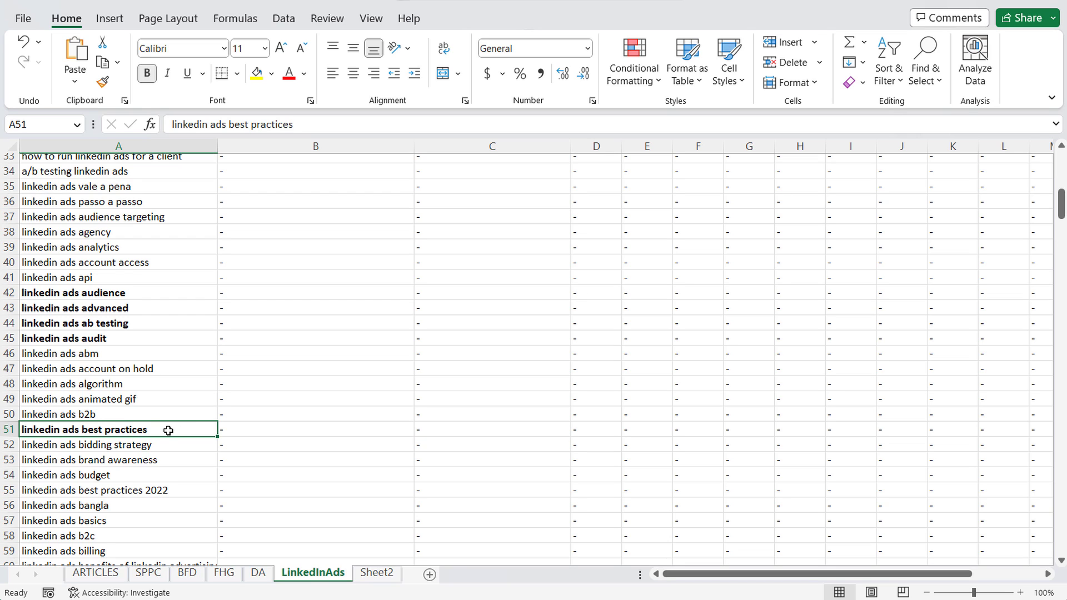
{"action": "left_click", "coordinate": [170, 451]}
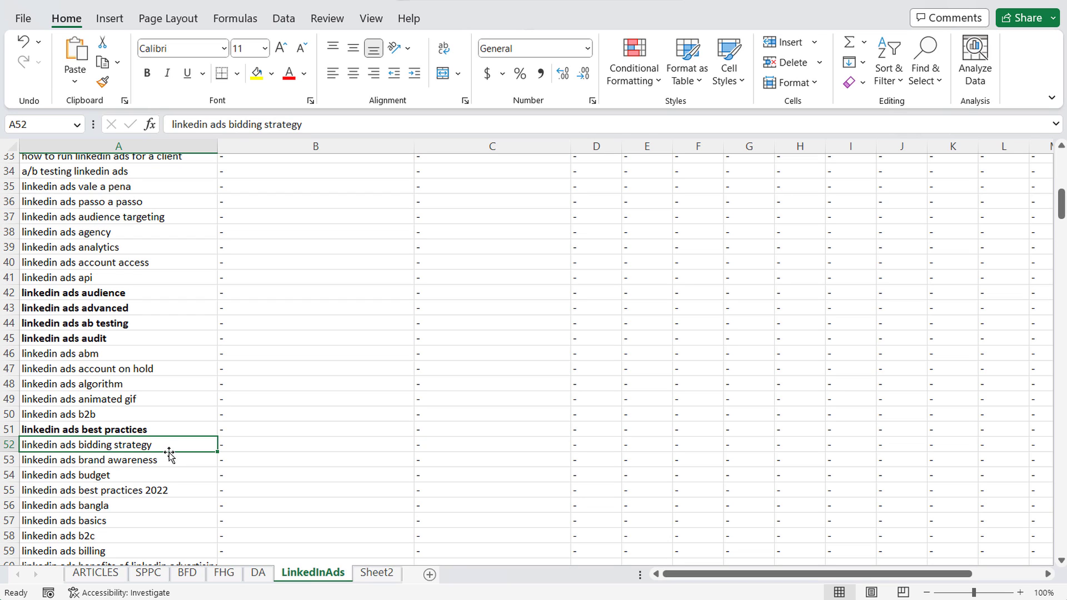
{"action": "key", "text": "ctrl+b"}
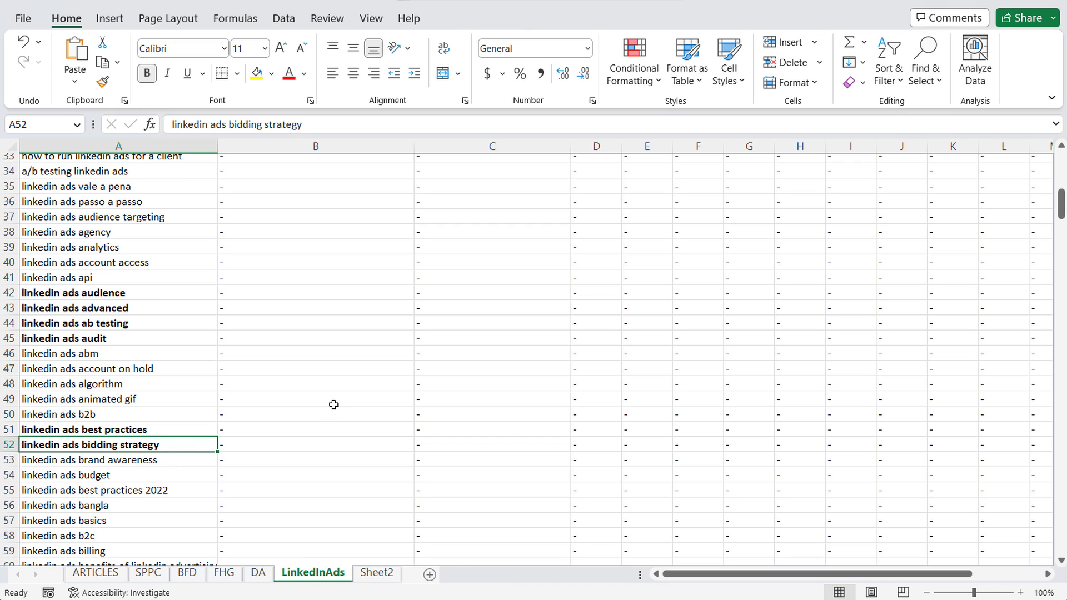
{"action": "left_click", "coordinate": [81, 461]}
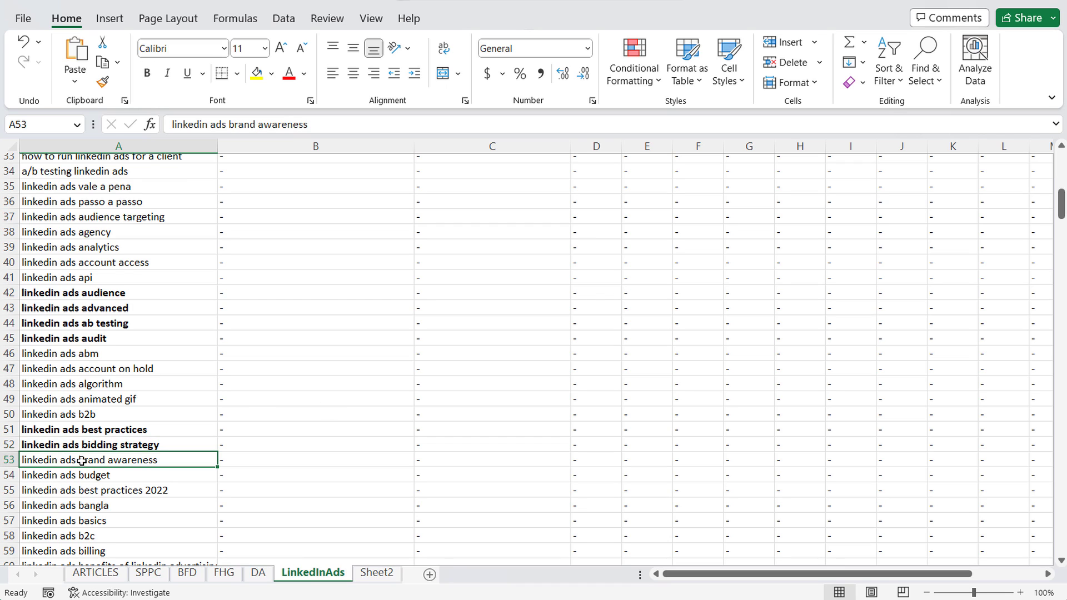
{"action": "key", "text": "ctrl+b"}
Bold the keywords linkedin message ads in A183, linkedin youtube ad in A186 and running ads on linkedin in A187
{"action": "scroll", "coordinate": [126, 370], "scroll_direction": "down", "scroll_amount": 20}
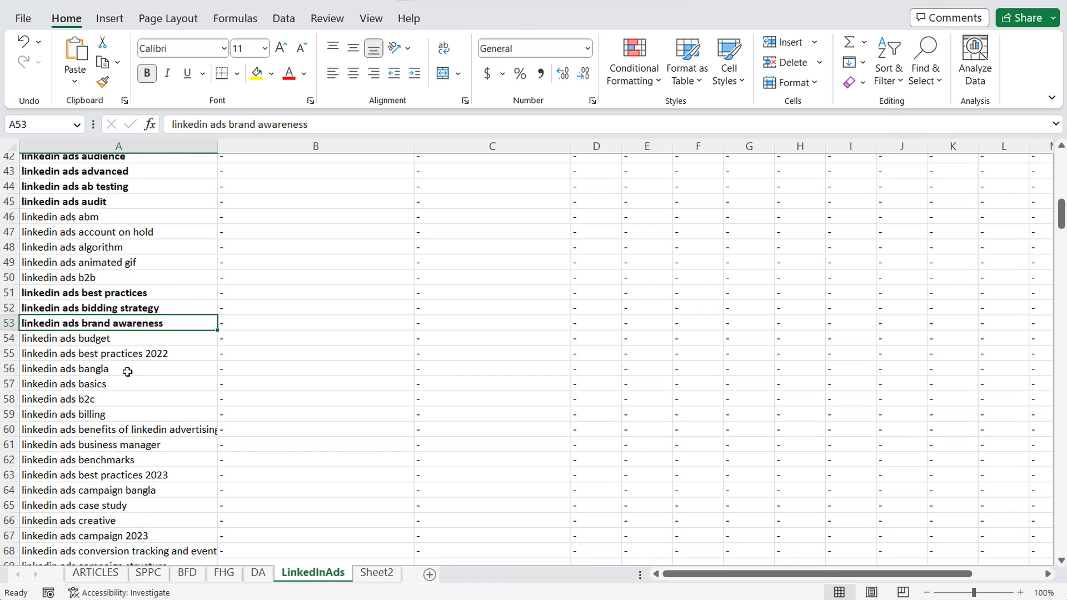
{"action": "scroll", "coordinate": [148, 372], "scroll_direction": "down", "scroll_amount": 17}
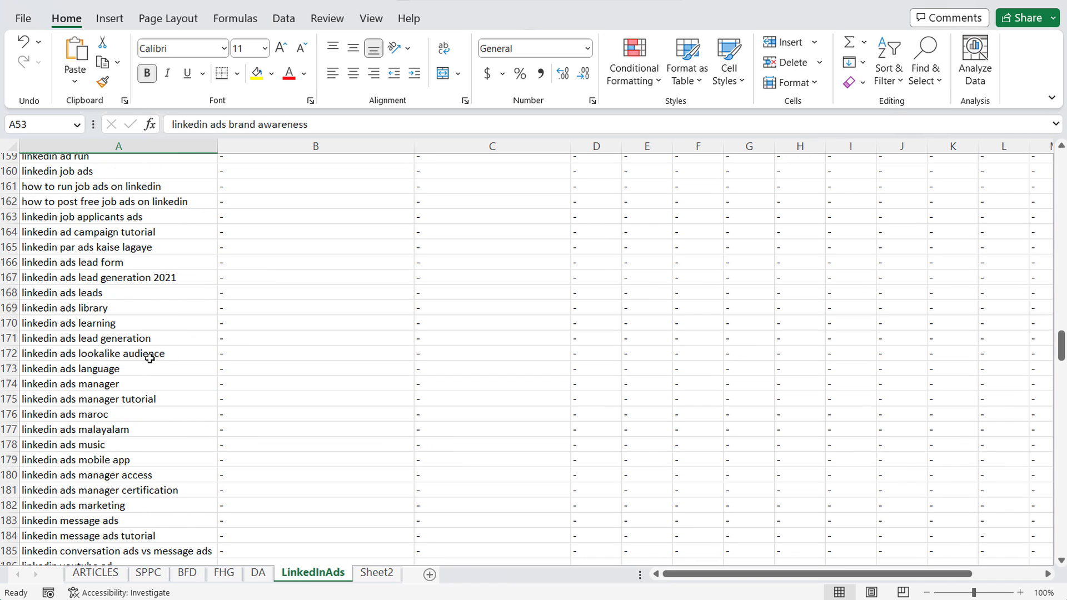
{"action": "left_click", "coordinate": [62, 295]}
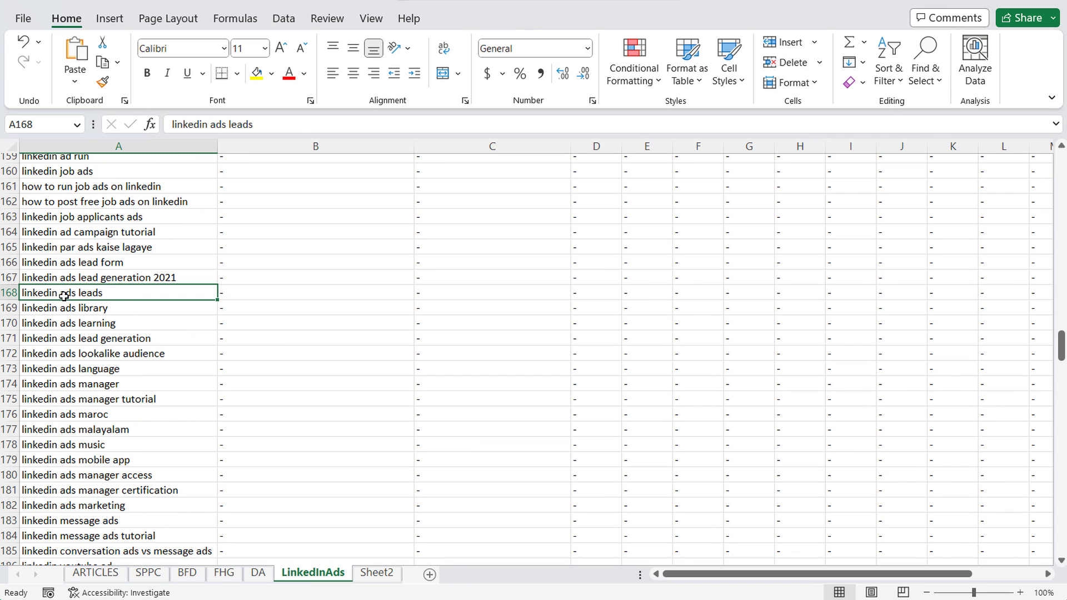
{"action": "left_click", "coordinate": [92, 277]}
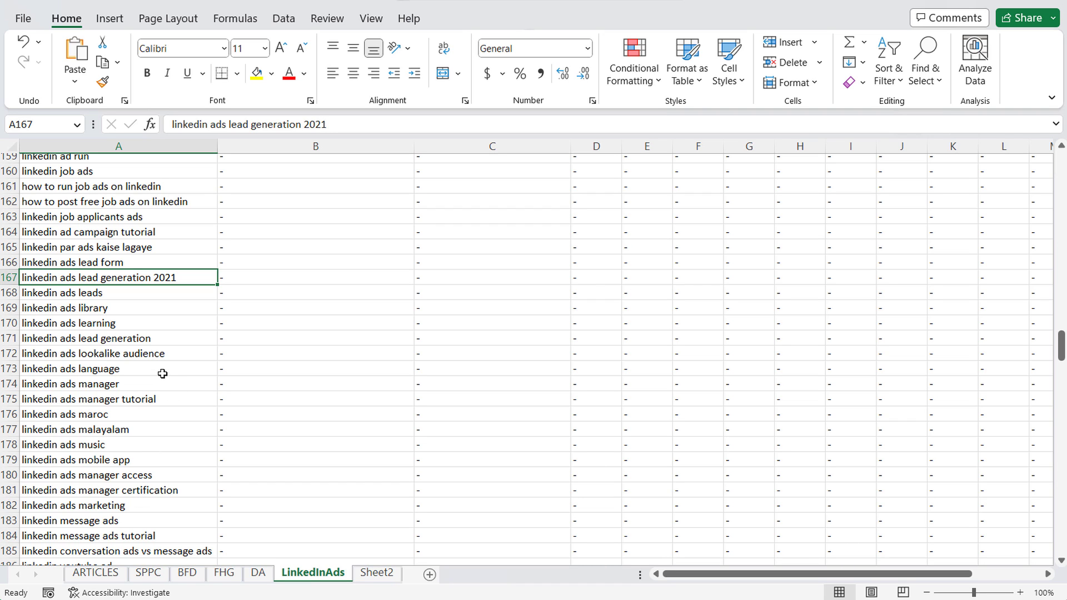
{"action": "scroll", "coordinate": [161, 371], "scroll_direction": "down", "scroll_amount": 1}
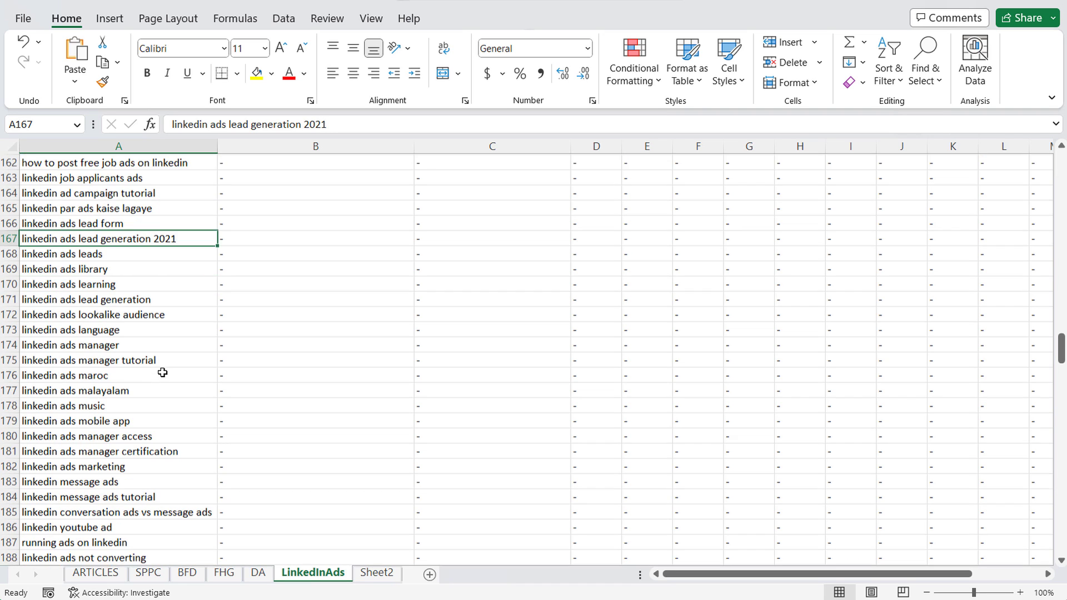
{"action": "left_click", "coordinate": [96, 477]}
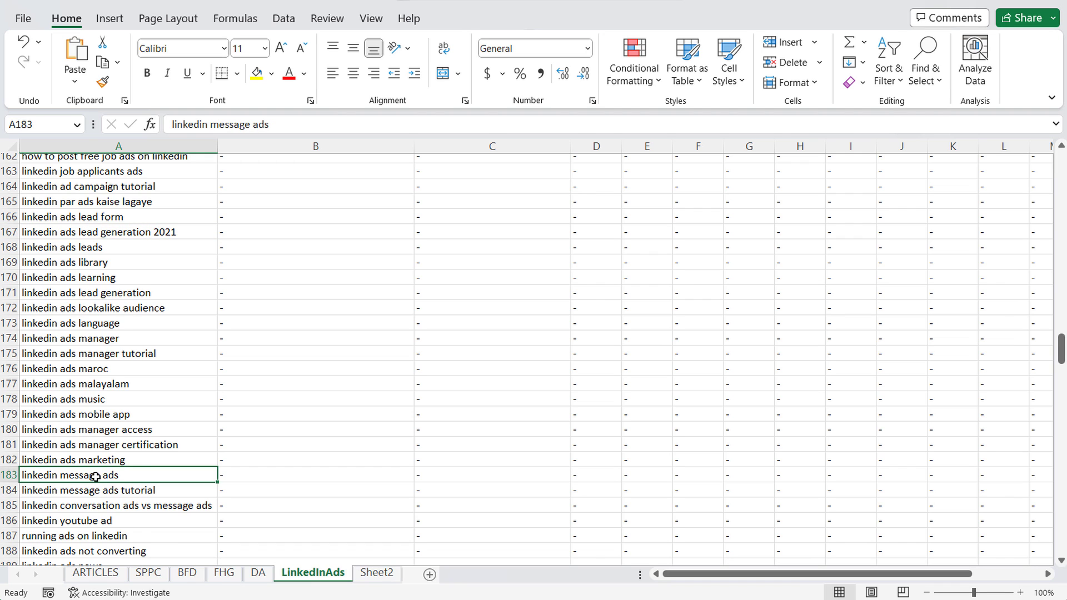
{"action": "key", "text": "ctrl+b"}
{"action": "scroll", "coordinate": [120, 458], "scroll_direction": "down", "scroll_amount": 1}
{"action": "left_click", "coordinate": [115, 474]}
{"action": "key", "text": "ctrl+b"}
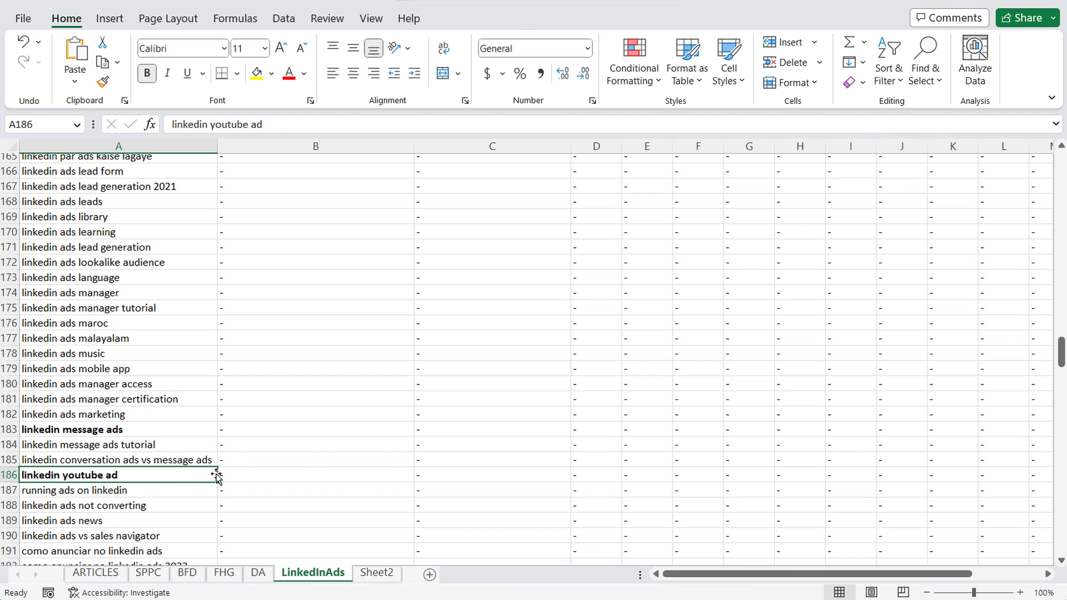
{"action": "left_click", "coordinate": [160, 491]}
{"action": "key", "text": "ctrl+b"}
Try clearing the contents of rows 194 to 204, and undo the deletion
{"action": "scroll", "coordinate": [334, 472], "scroll_direction": "down", "scroll_amount": 2}
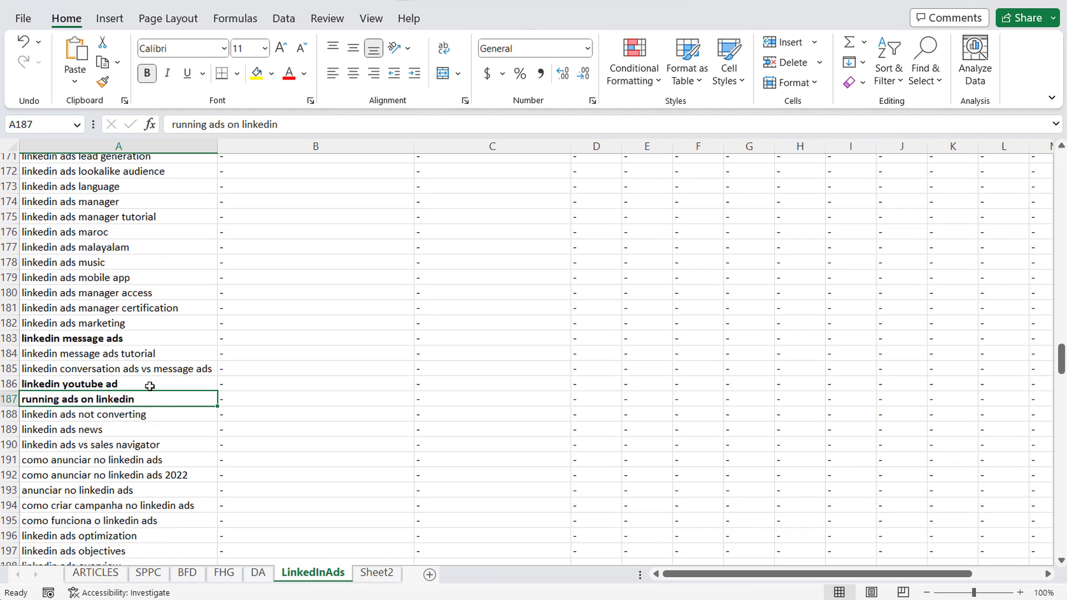
{"action": "scroll", "coordinate": [139, 439], "scroll_direction": "down", "scroll_amount": 5}
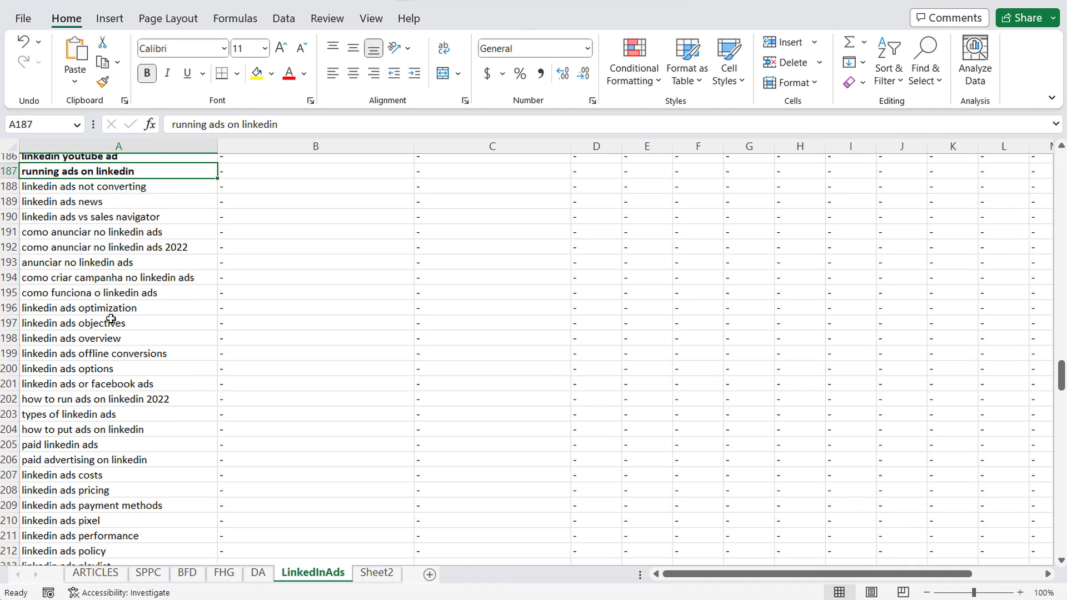
{"action": "scroll", "coordinate": [111, 318], "scroll_direction": "down", "scroll_amount": 16}
{"action": "scroll", "coordinate": [133, 336], "scroll_direction": "up", "scroll_amount": 9}
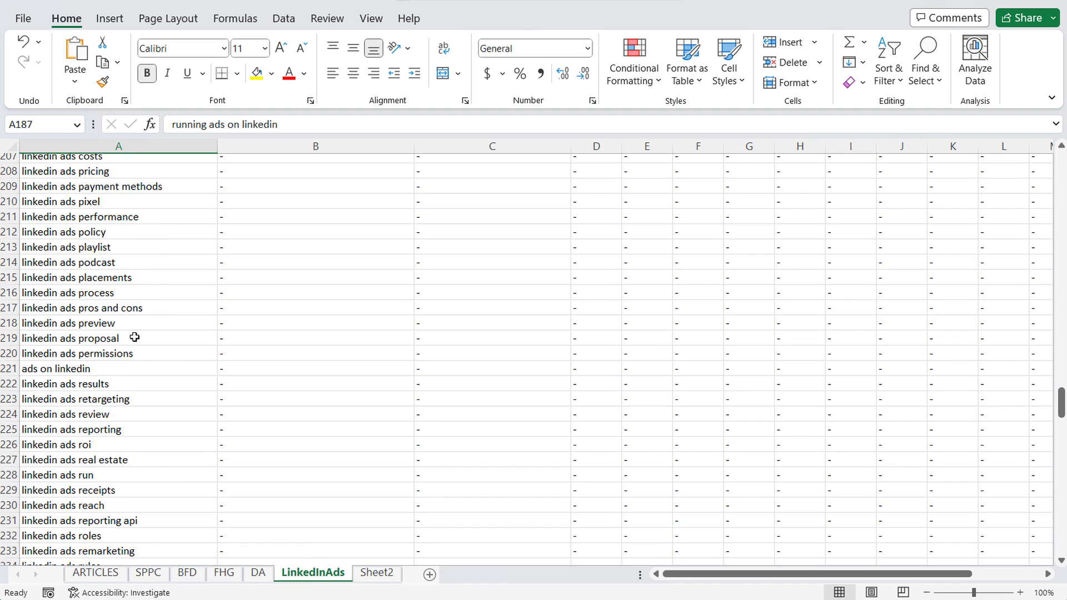
{"action": "scroll", "coordinate": [135, 338], "scroll_direction": "up", "scroll_amount": 6}
{"action": "left_click_drag", "start_coordinate": [9, 232], "coordinate": [2, 384]}
{"action": "key", "text": "Delete"}
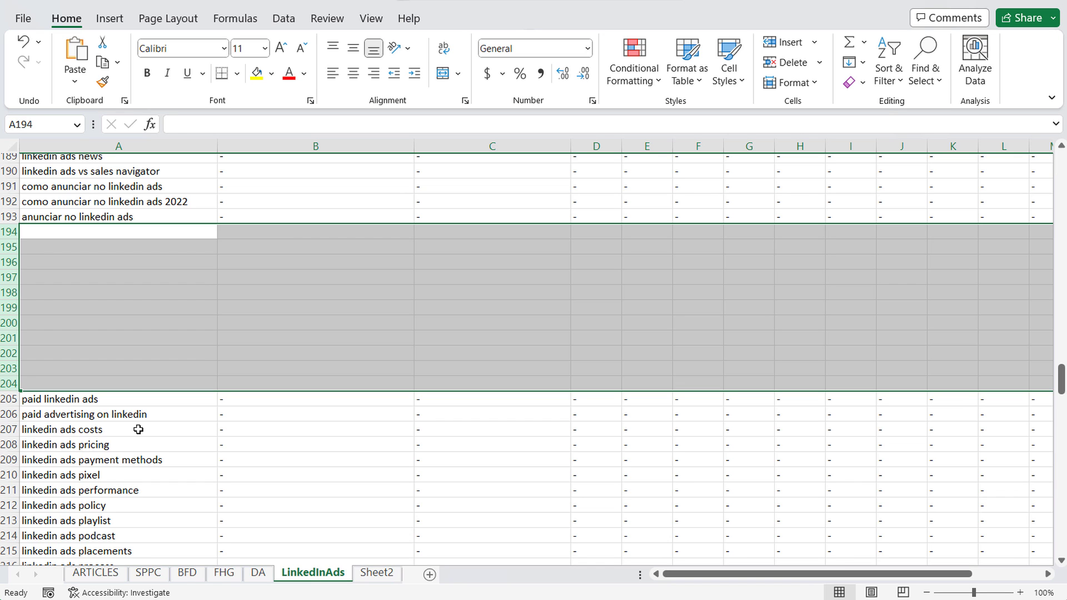
{"action": "key", "text": "ctrl+z"}
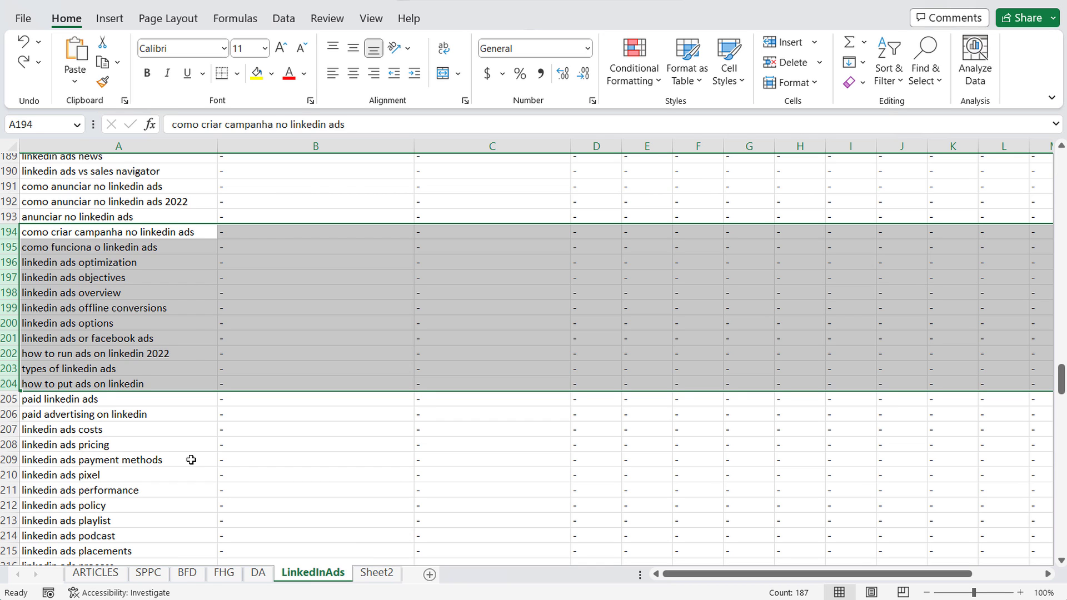
{"action": "left_click", "coordinate": [190, 460]}
Clear the keywords linkedin ads dropshipping and linkedin ads design from cells A77 and A78
{"action": "scroll", "coordinate": [212, 327], "scroll_direction": "up", "scroll_amount": 3}
{"action": "scroll", "coordinate": [182, 325], "scroll_direction": "up", "scroll_amount": 20}
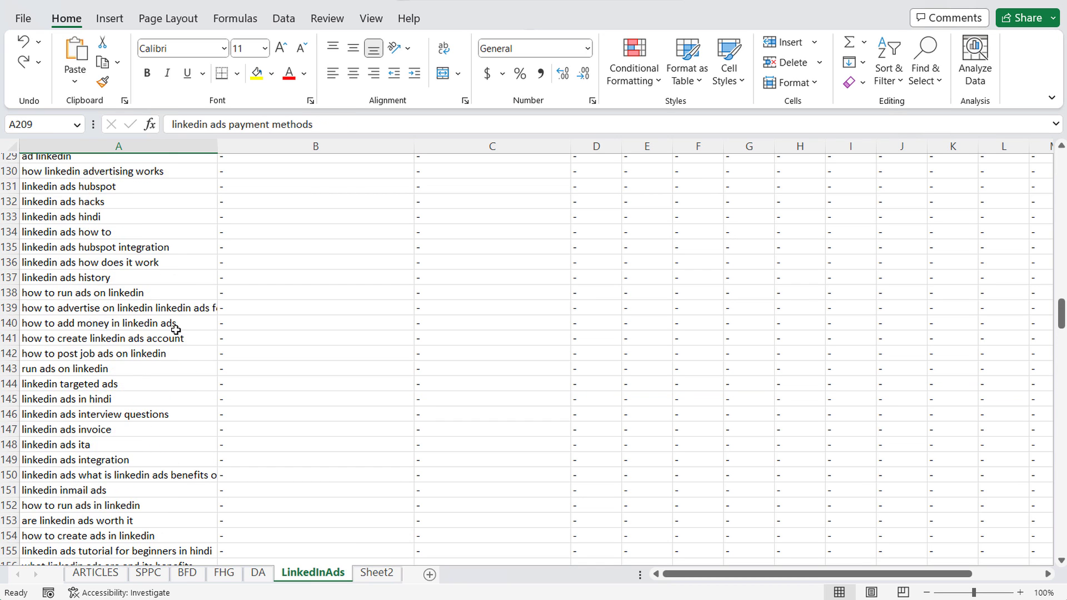
{"action": "scroll", "coordinate": [178, 327], "scroll_direction": "up", "scroll_amount": 20}
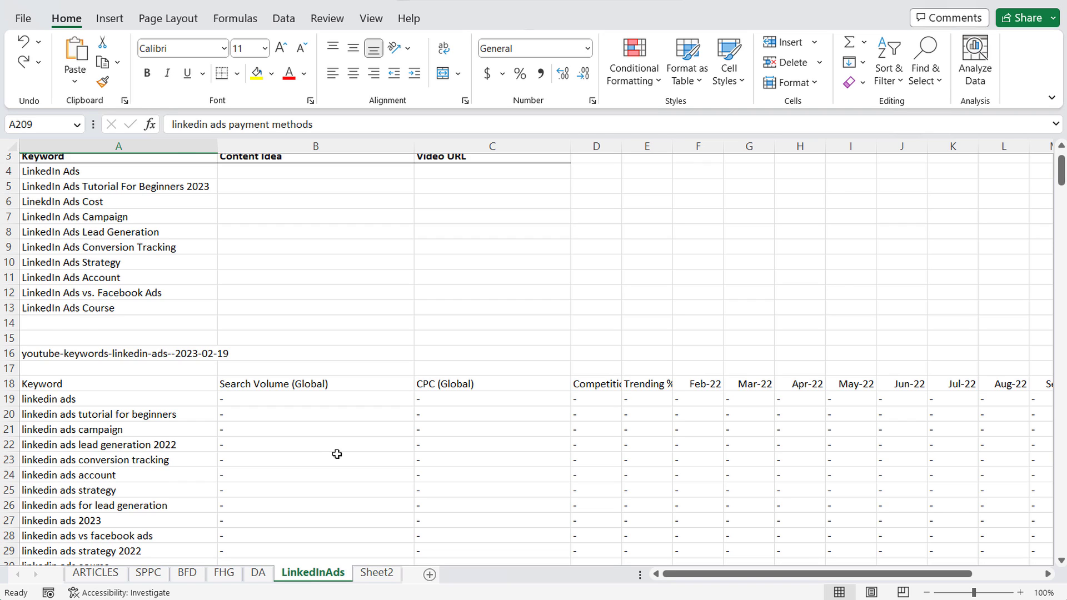
{"action": "scroll", "coordinate": [317, 345], "scroll_direction": "up", "scroll_amount": 1}
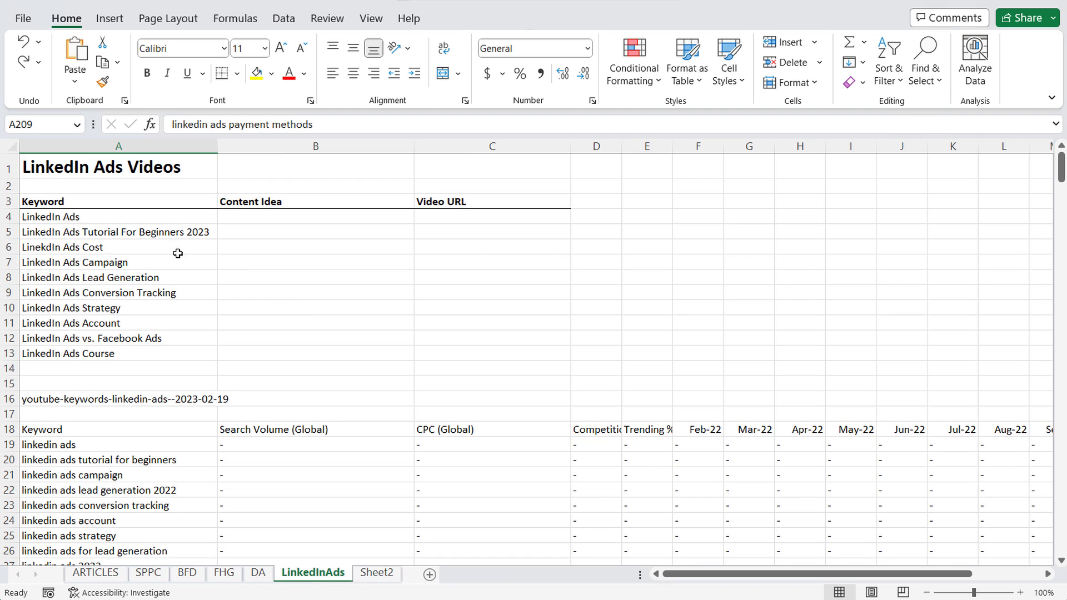
{"action": "scroll", "coordinate": [415, 421], "scroll_direction": "down", "scroll_amount": 11}
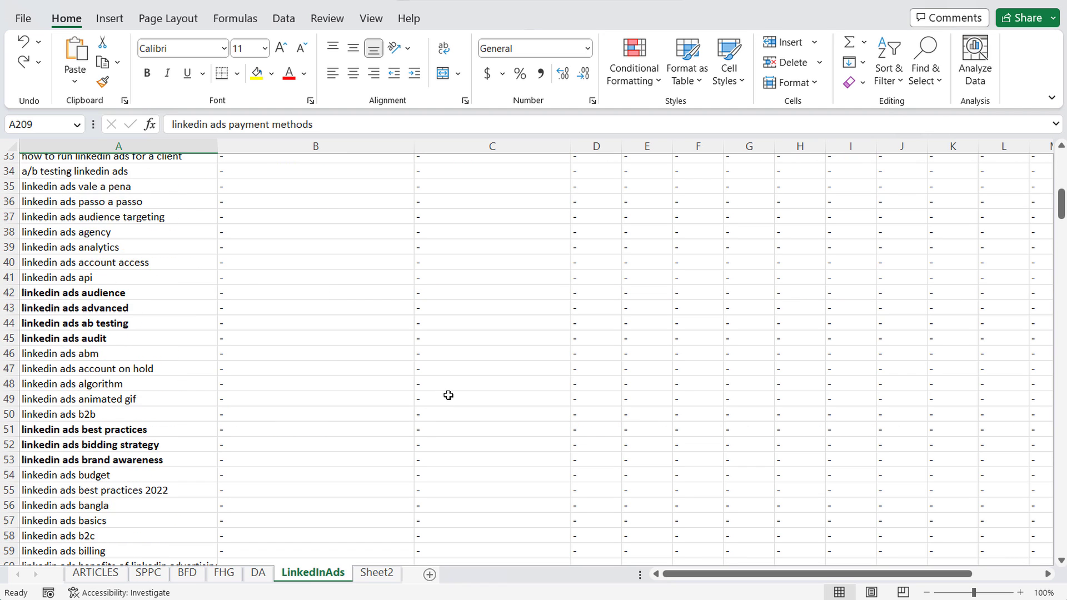
{"action": "scroll", "coordinate": [449, 395], "scroll_direction": "down", "scroll_amount": 4}
{"action": "scroll", "coordinate": [452, 365], "scroll_direction": "down", "scroll_amount": 1}
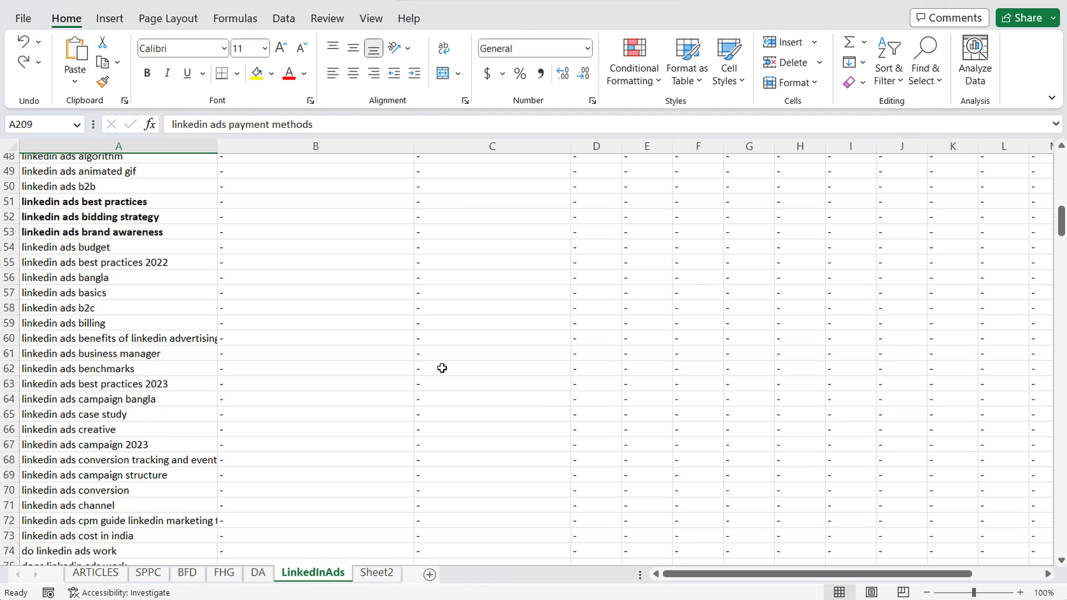
{"action": "scroll", "coordinate": [217, 352], "scroll_direction": "down", "scroll_amount": 3}
{"action": "left_click", "coordinate": [114, 460]}
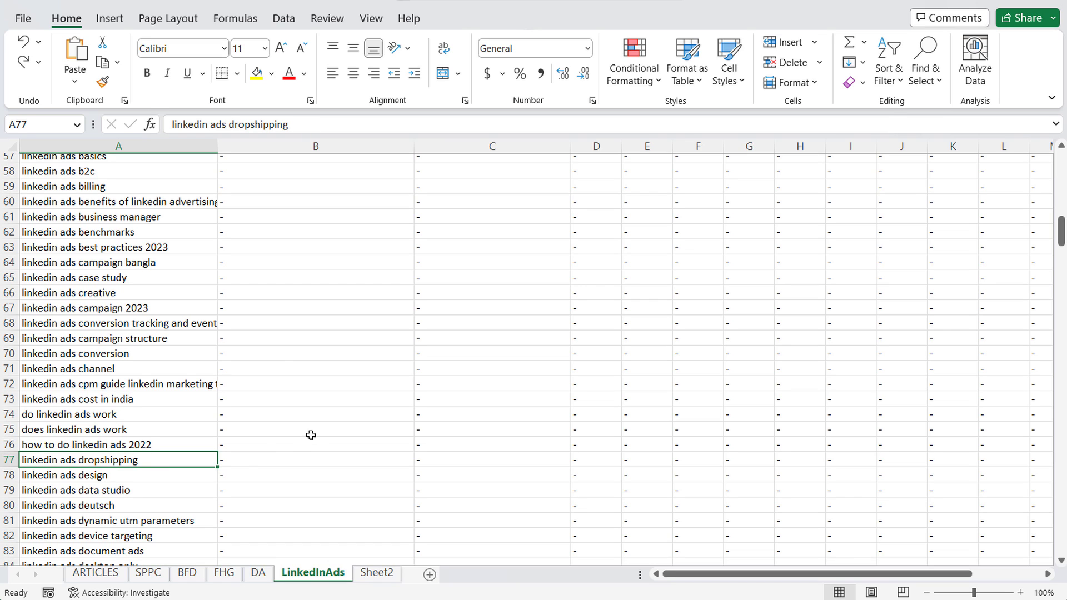
{"action": "key", "text": "Delete"}
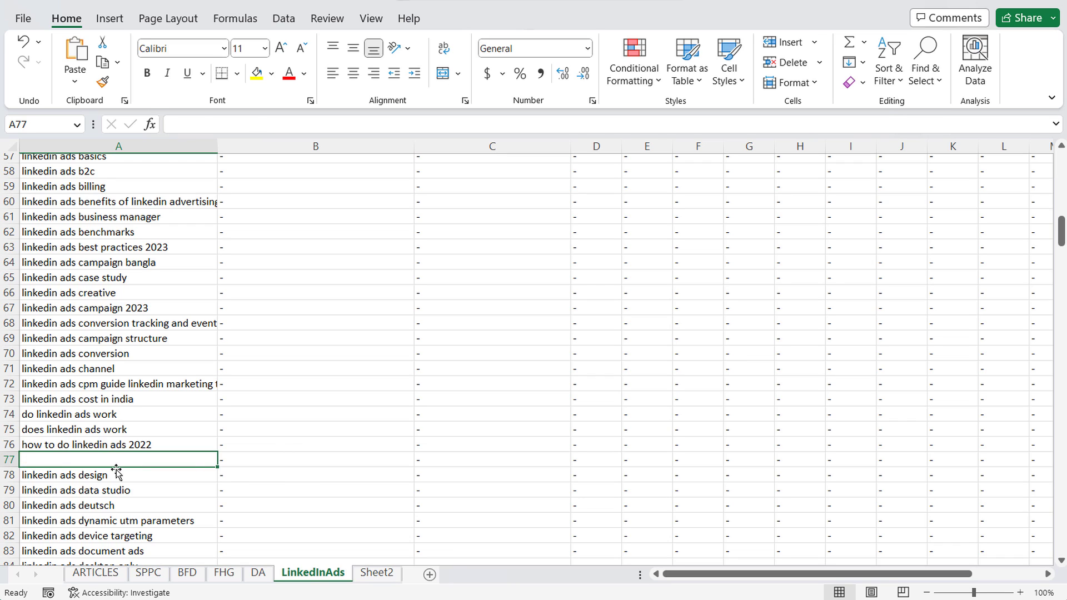
{"action": "left_click", "coordinate": [165, 480]}
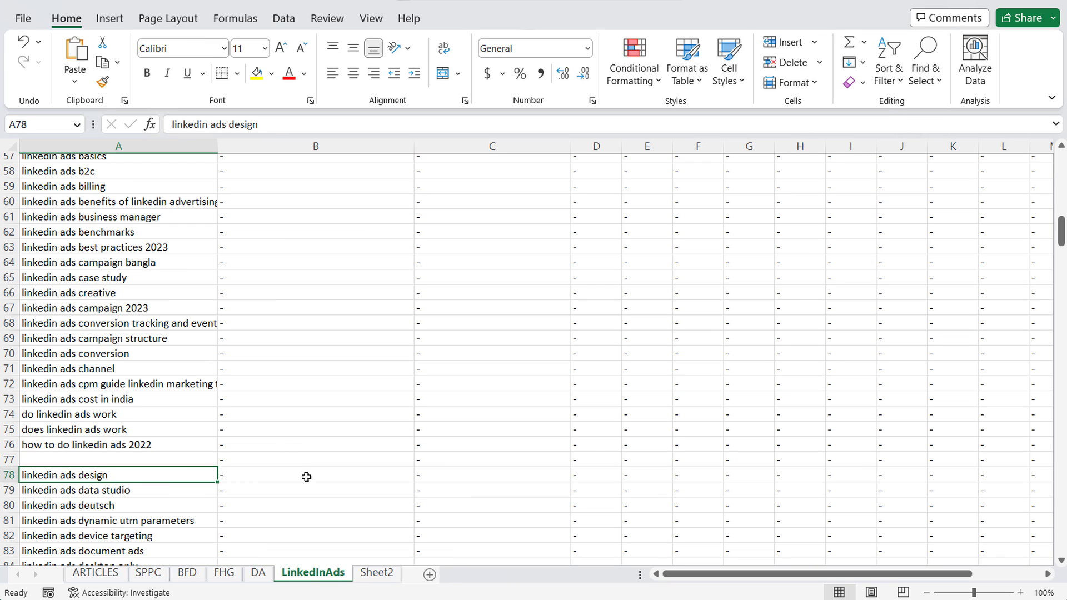
{"action": "key", "text": "Delete"}
Return to the start of the LinkedInAds sheet, then switch to Chrome and show the Google results for "linkedin ads cost"
{"action": "scroll", "coordinate": [306, 477], "scroll_direction": "up", "scroll_amount": 13}
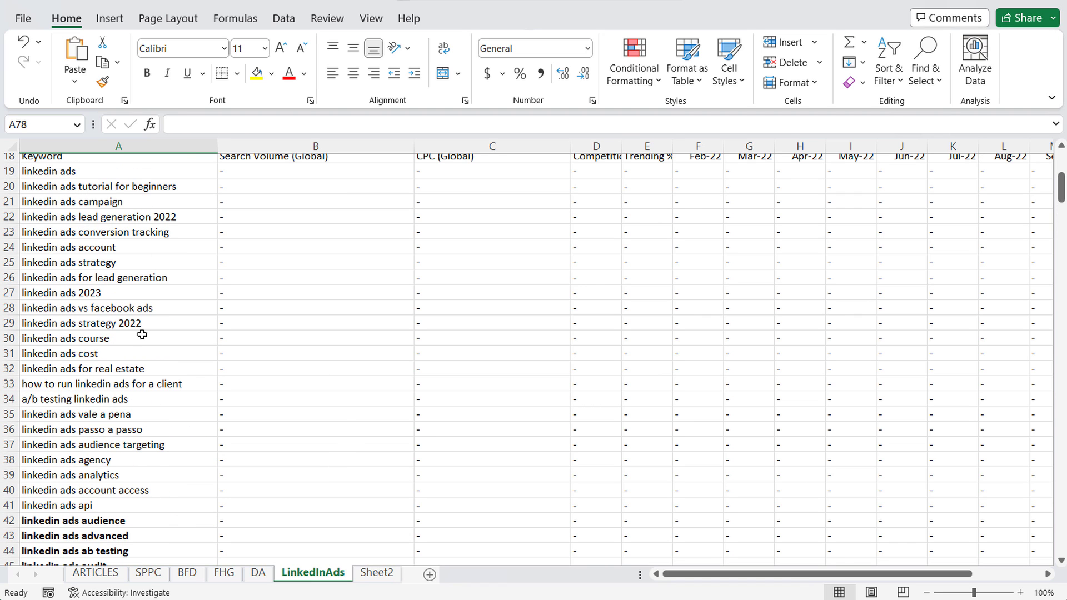
{"action": "scroll", "coordinate": [336, 424], "scroll_direction": "up", "scroll_amount": 3}
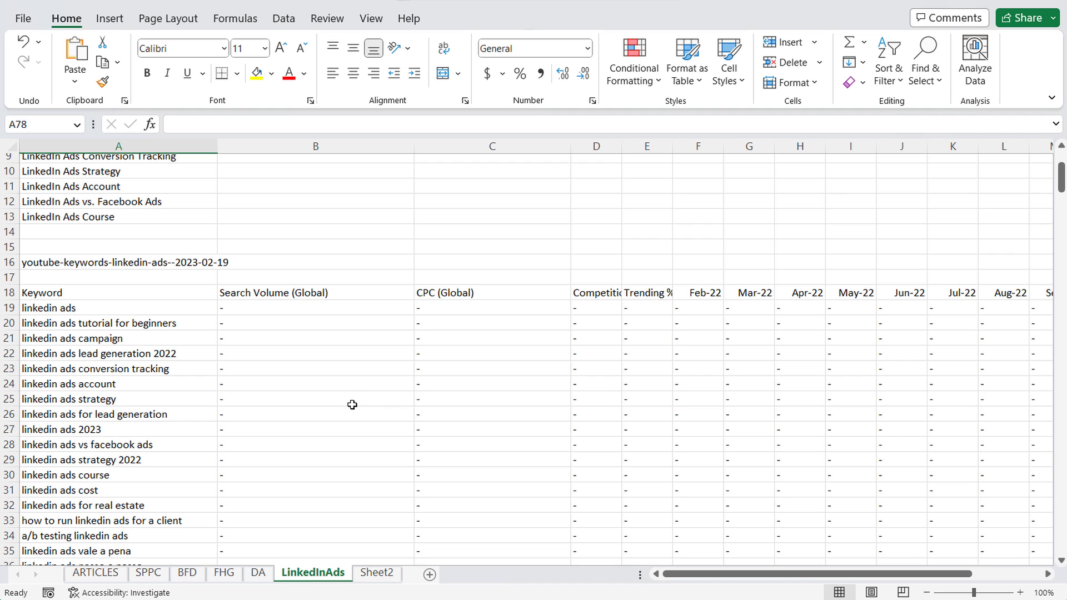
{"action": "scroll", "coordinate": [350, 409], "scroll_direction": "up", "scroll_amount": 3}
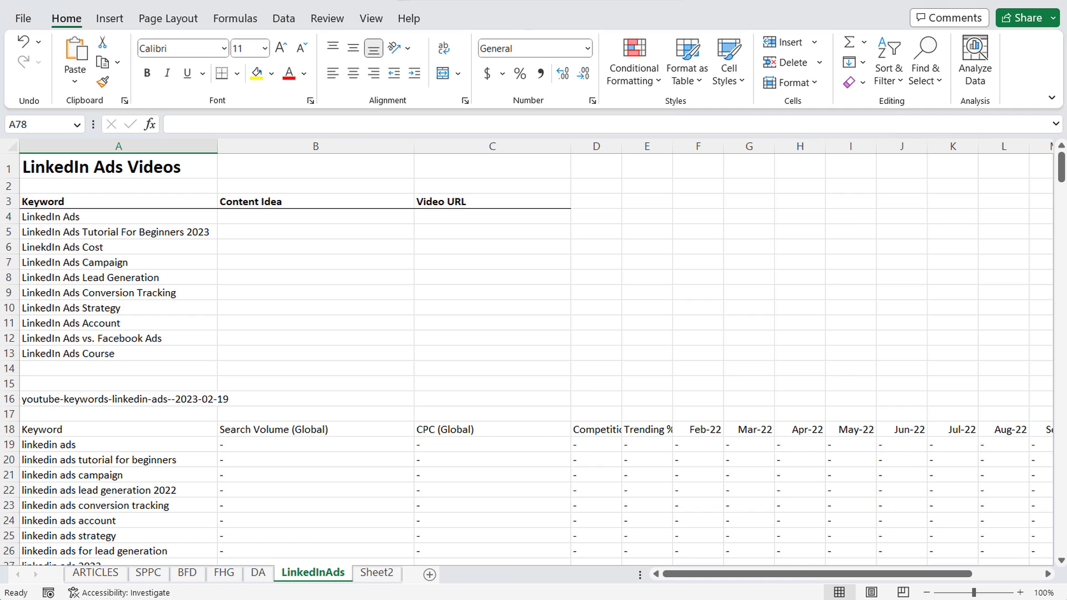
{"action": "key", "text": "alt+Tab"}
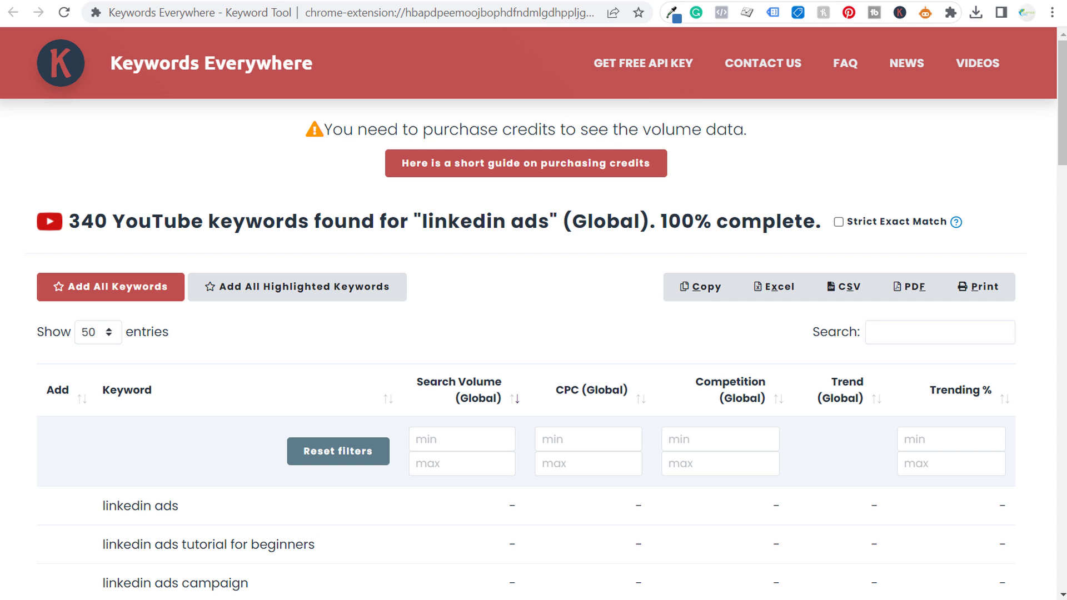
{"action": "key", "text": "ctrl+Tab"}
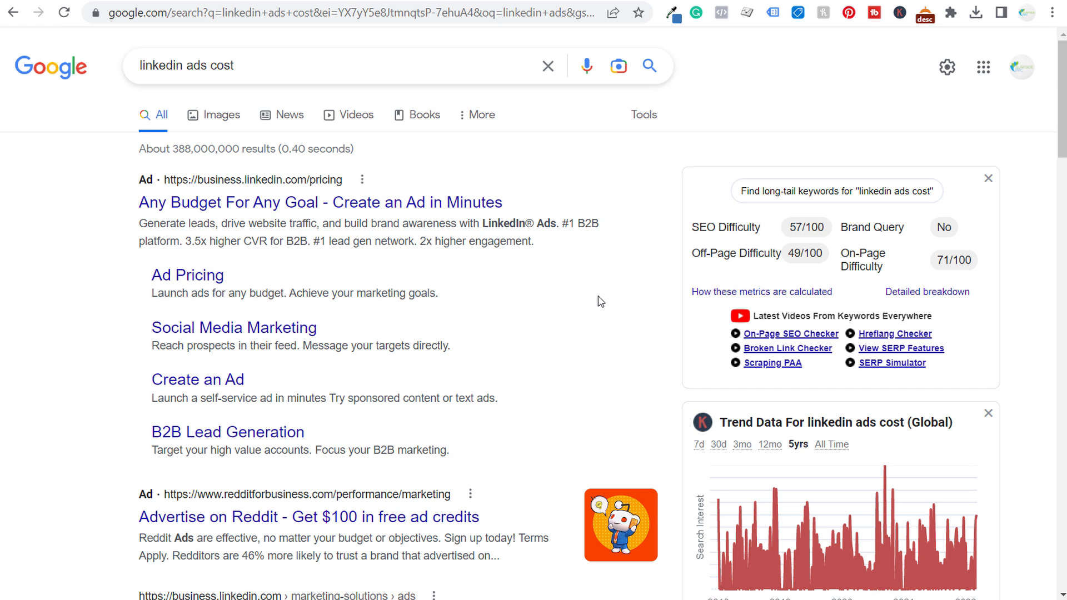
Examine the Related Keywords, People Also Search For and Long-Tail Keywords lists in the Google results for "linkedin ads cost"
{"action": "scroll", "coordinate": [667, 244], "scroll_direction": "down", "scroll_amount": 7}
{"action": "scroll", "coordinate": [669, 236], "scroll_direction": "down", "scroll_amount": 10}
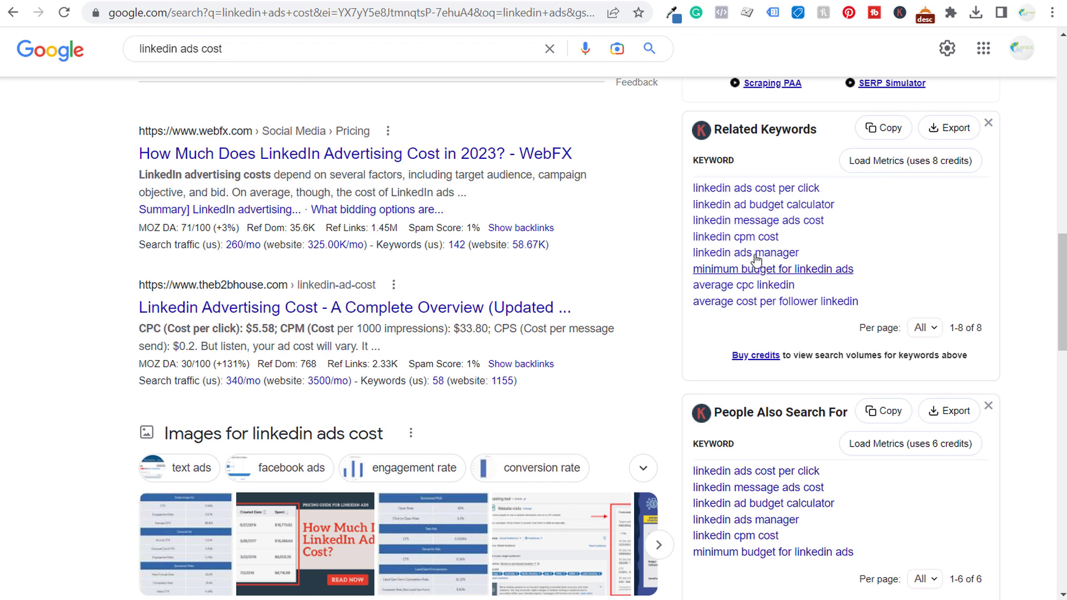
{"action": "scroll", "coordinate": [996, 269], "scroll_direction": "down", "scroll_amount": 4}
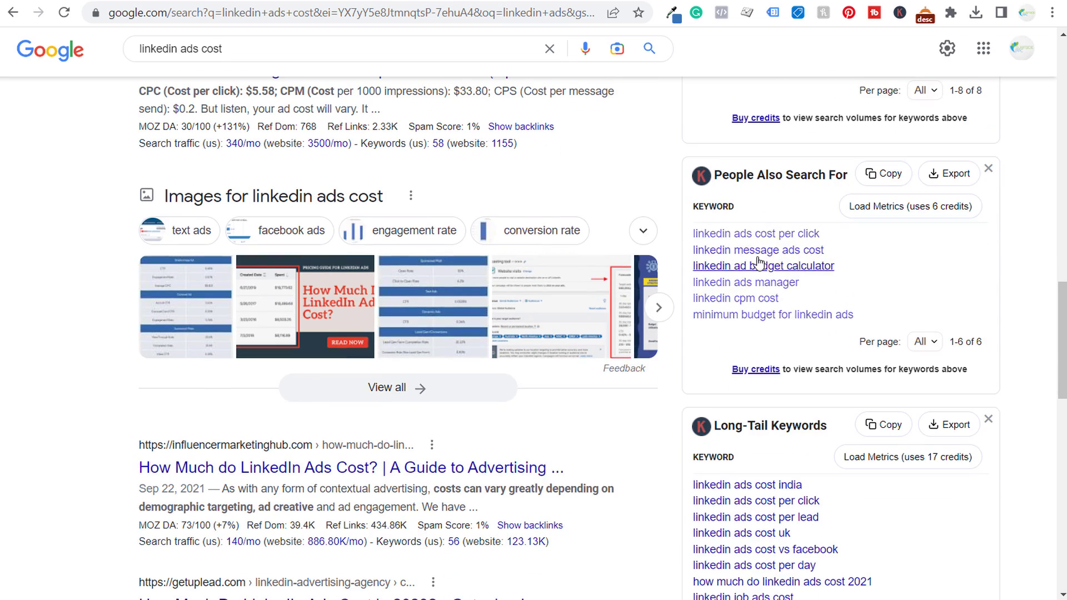
{"action": "scroll", "coordinate": [884, 305], "scroll_direction": "up", "scroll_amount": 4}
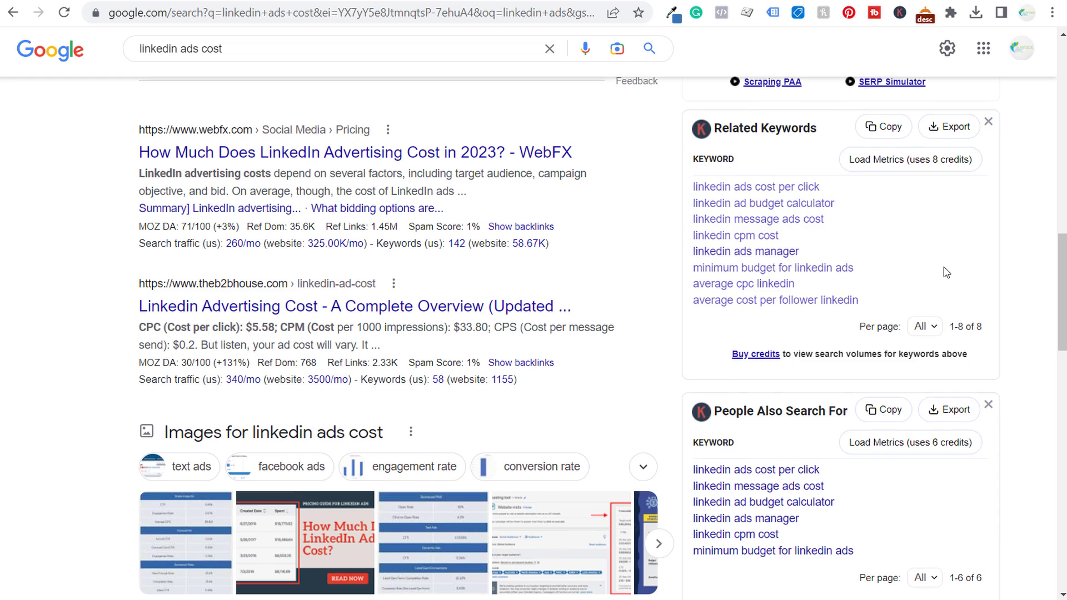
{"action": "scroll", "coordinate": [945, 272], "scroll_direction": "down", "scroll_amount": 5}
{"action": "scroll", "coordinate": [989, 275], "scroll_direction": "down", "scroll_amount": 3}
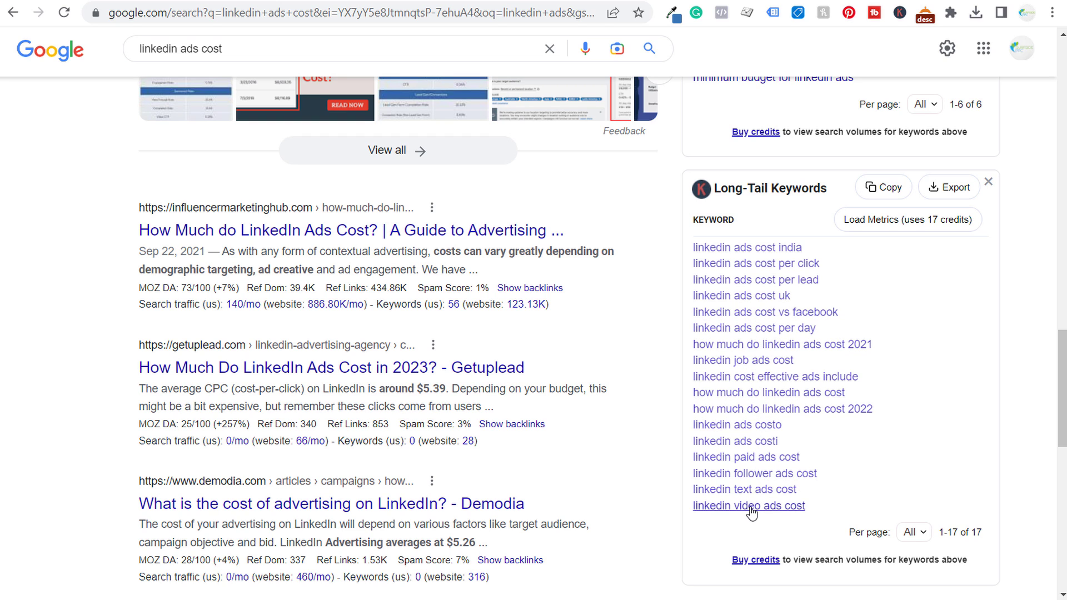
{"action": "left_click", "coordinate": [720, 511]}
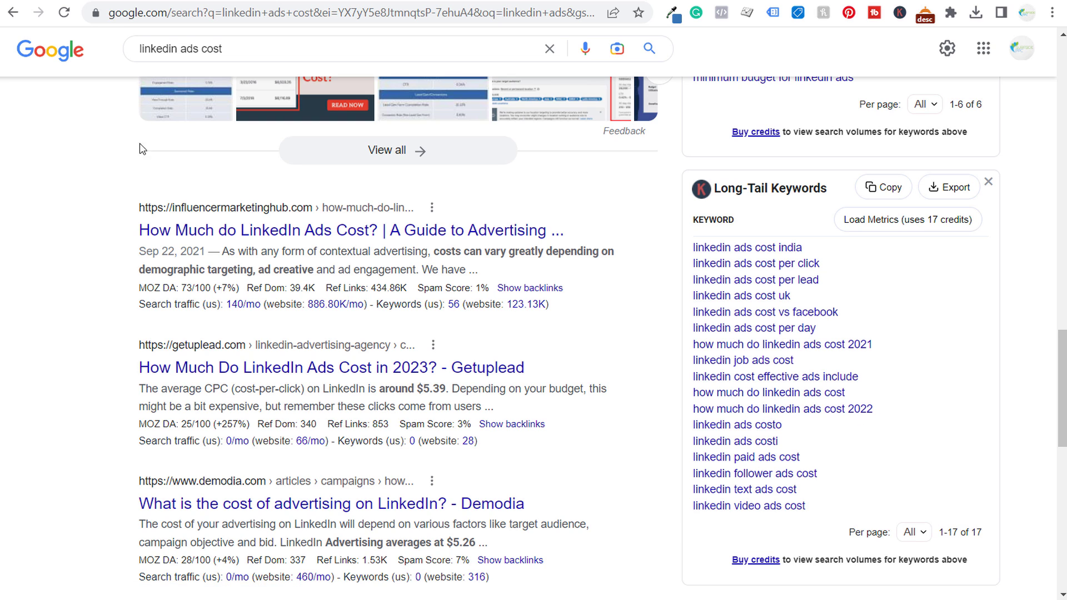
{"action": "left_click_drag", "start_coordinate": [254, 50], "coordinate": [124, 51]}
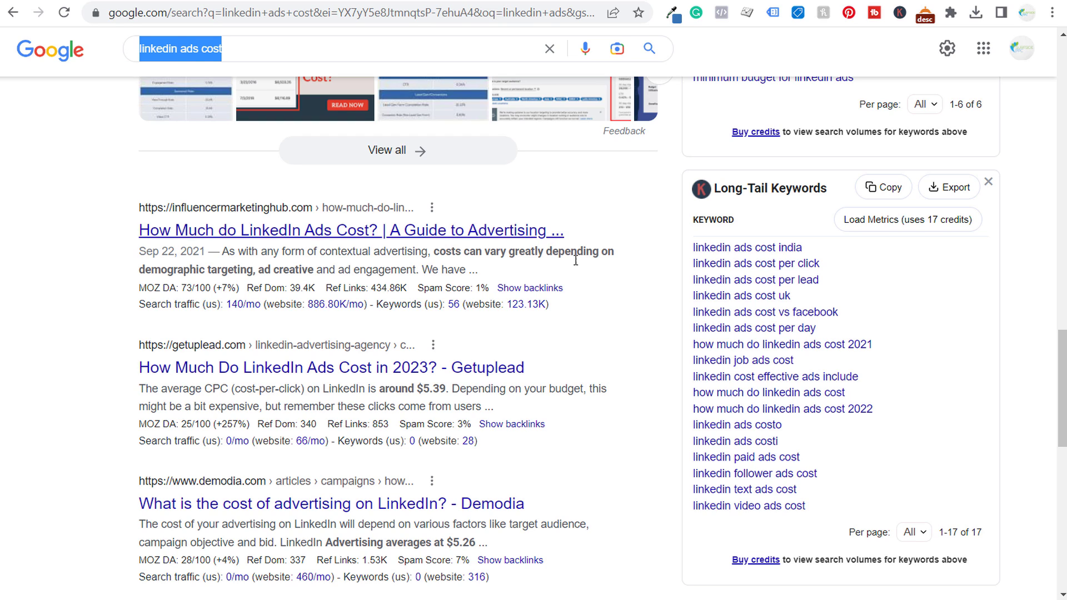
Switch to the YouTube results for "linkedin ads" and look over the Most Used Tags list
{"action": "left_click", "coordinate": [596, 1]}
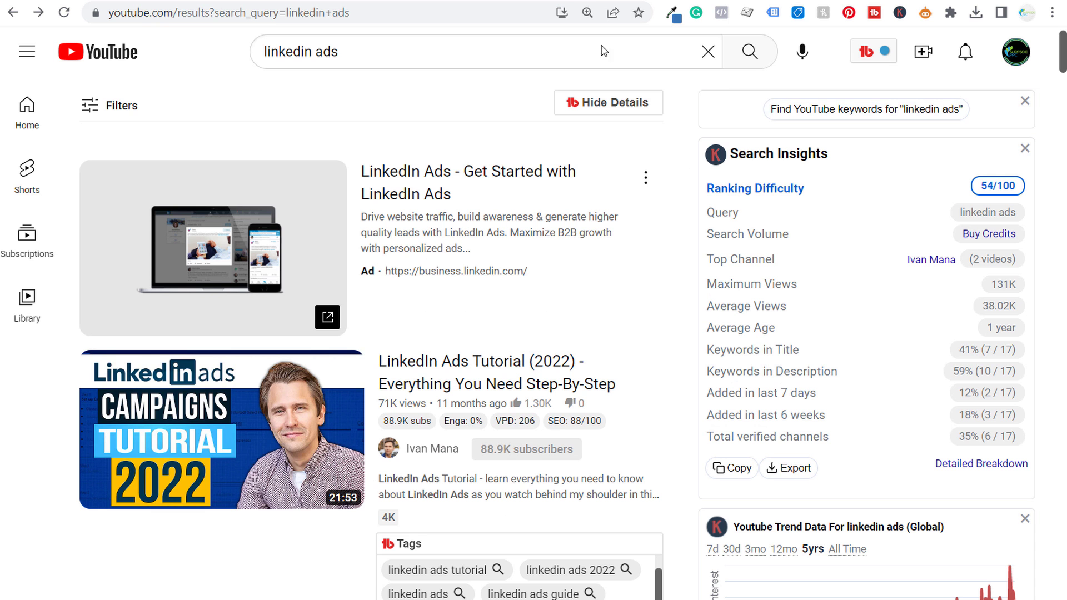
{"action": "scroll", "coordinate": [875, 204], "scroll_direction": "down", "scroll_amount": 10}
{"action": "scroll", "coordinate": [874, 203], "scroll_direction": "up", "scroll_amount": 3}
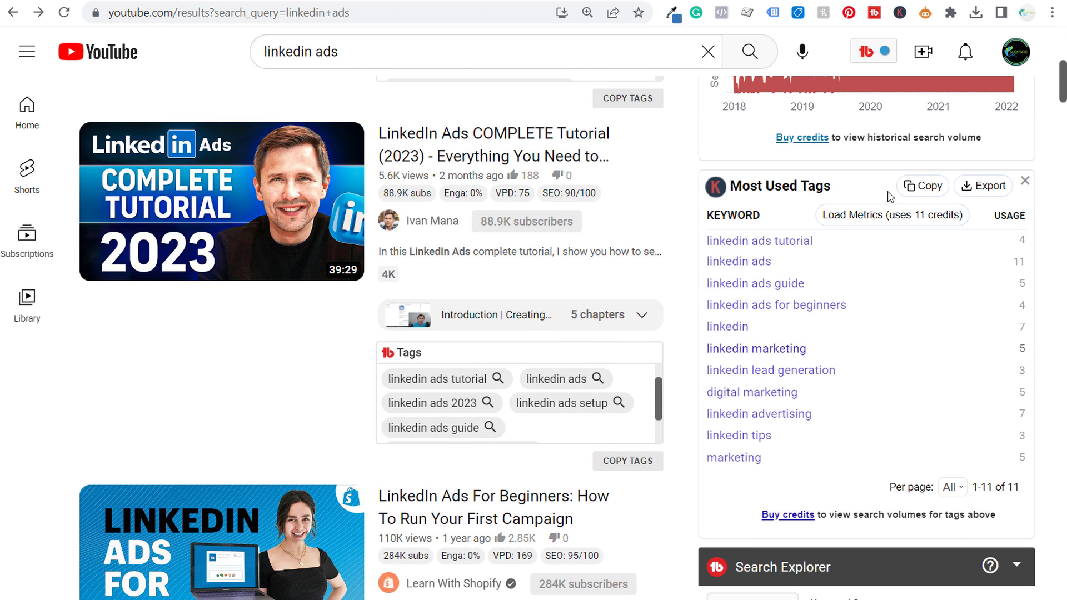
{"action": "scroll", "coordinate": [901, 295], "scroll_direction": "up", "scroll_amount": 10}
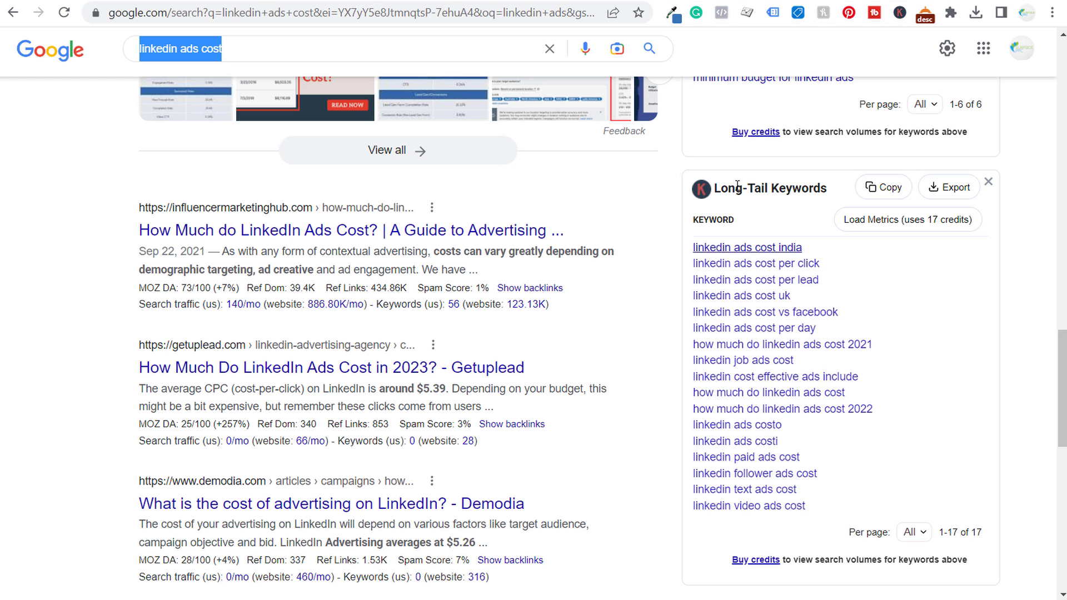
Highlight the Long-Tail Keywords heading on the Google results page, then view the headline on the TubeBuddy homepage
{"action": "left_click_drag", "start_coordinate": [714, 189], "coordinate": [833, 190]}
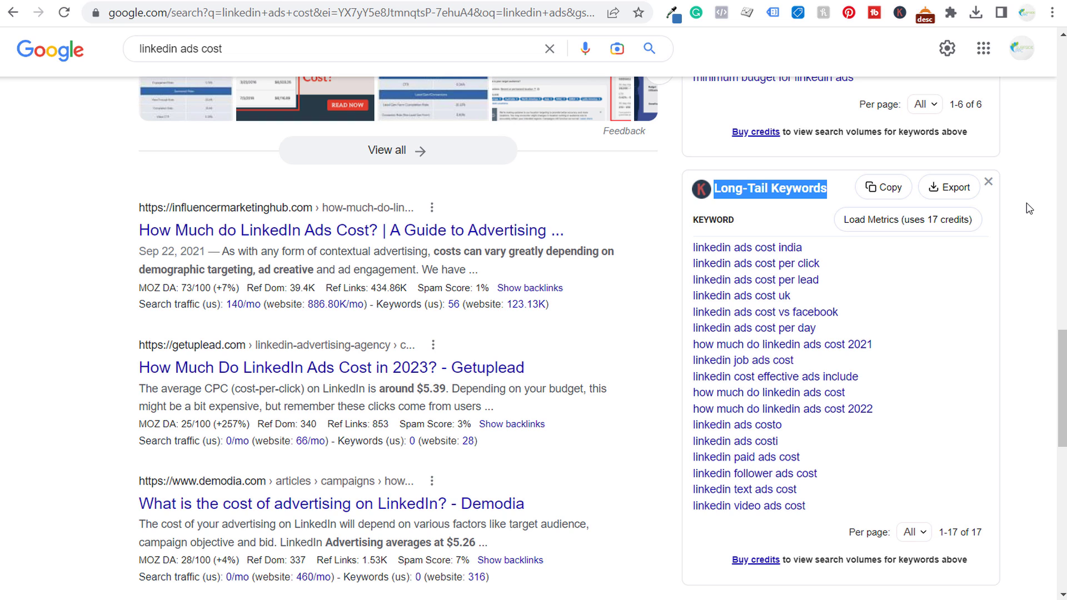
{"action": "left_click", "coordinate": [675, 201]}
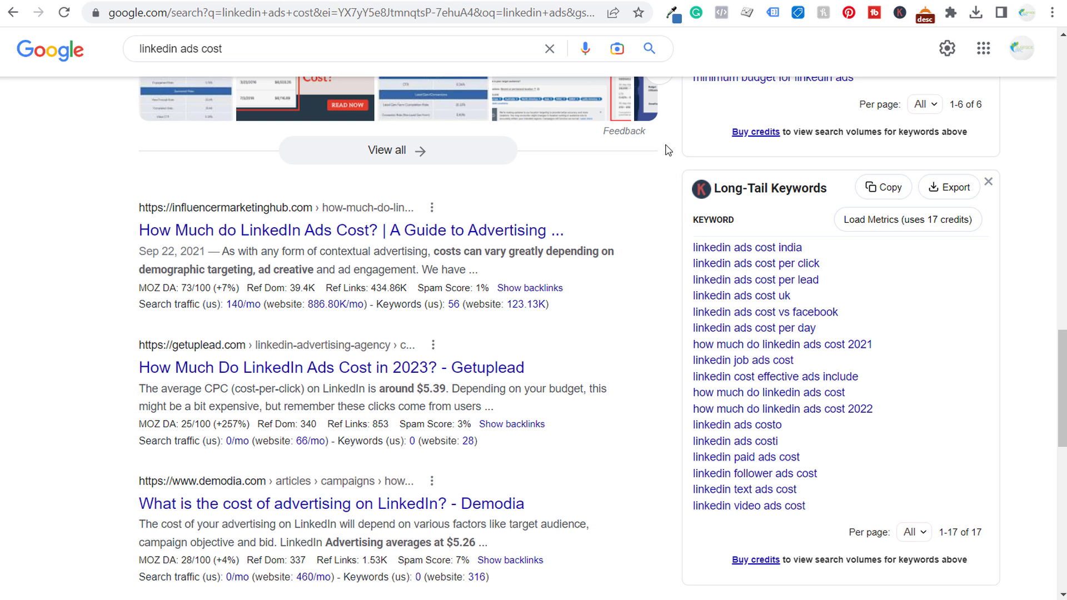
{"action": "left_click", "coordinate": [584, 2]}
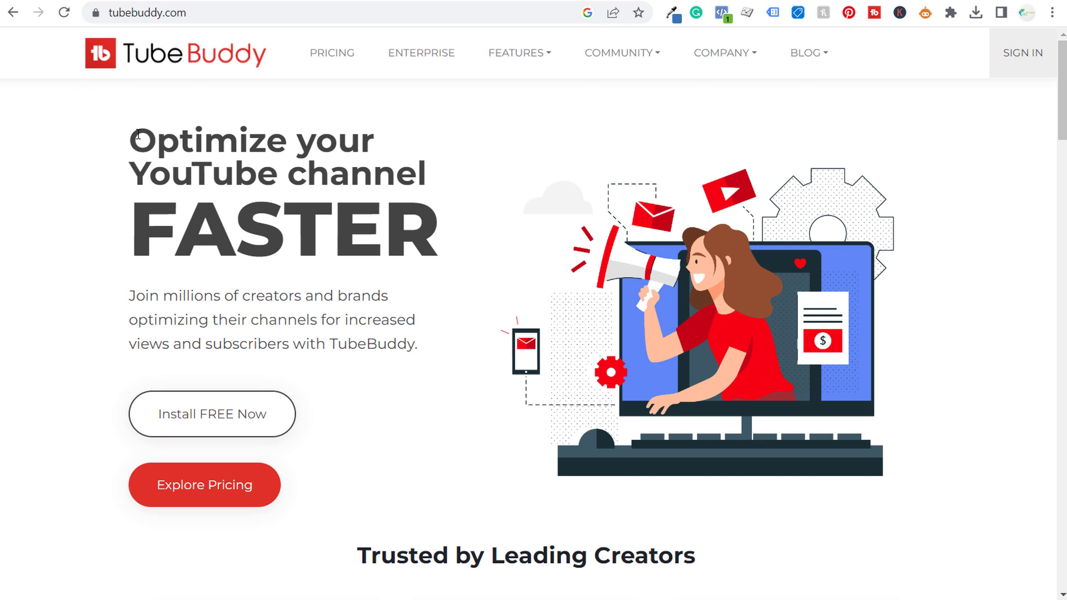
{"action": "left_click_drag", "start_coordinate": [138, 133], "coordinate": [457, 221]}
{"action": "left_click", "coordinate": [355, 228]}
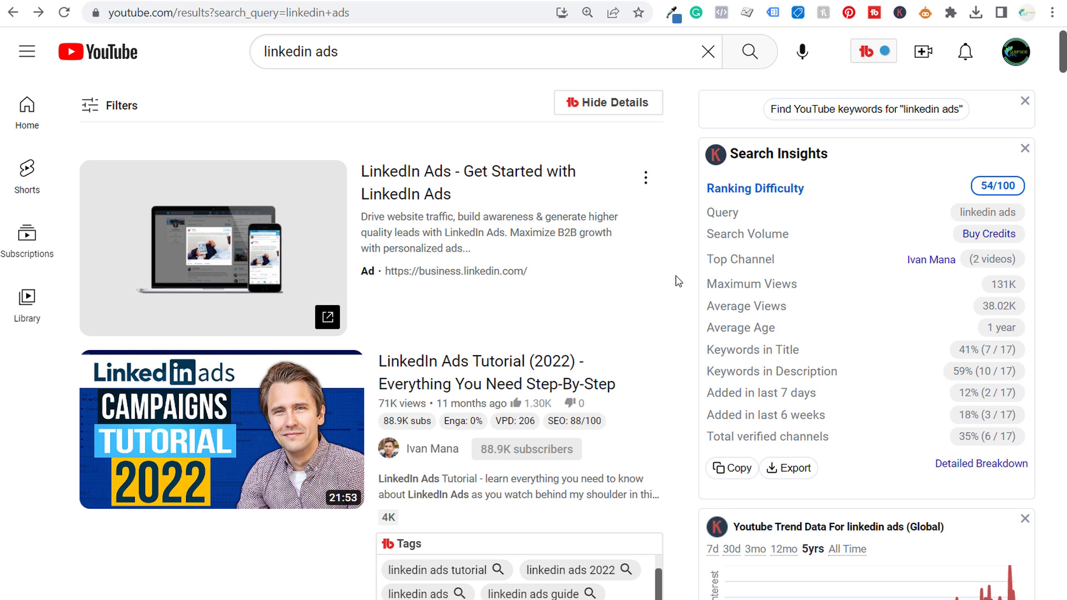
On the YouTube results for "linkedin ads", inspect the TubeBuddy tags of the LinkedIn Ads Tutorial (2022) video
{"action": "scroll", "coordinate": [687, 275], "scroll_direction": "down", "scroll_amount": 3}
{"action": "scroll", "coordinate": [689, 274], "scroll_direction": "down", "scroll_amount": 1}
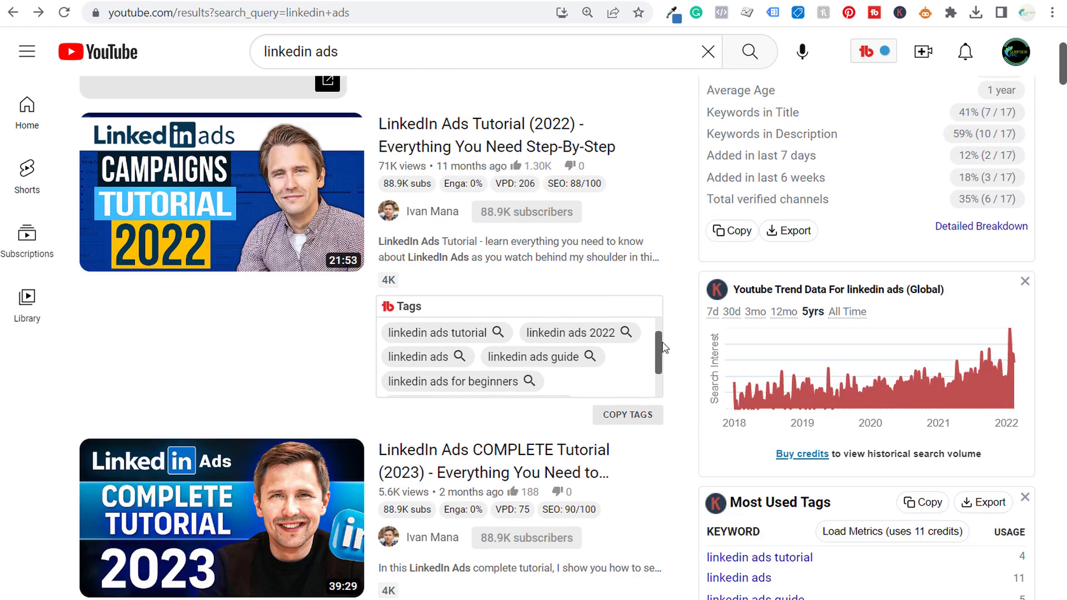
{"action": "scroll", "coordinate": [661, 356], "scroll_direction": "down", "scroll_amount": 3}
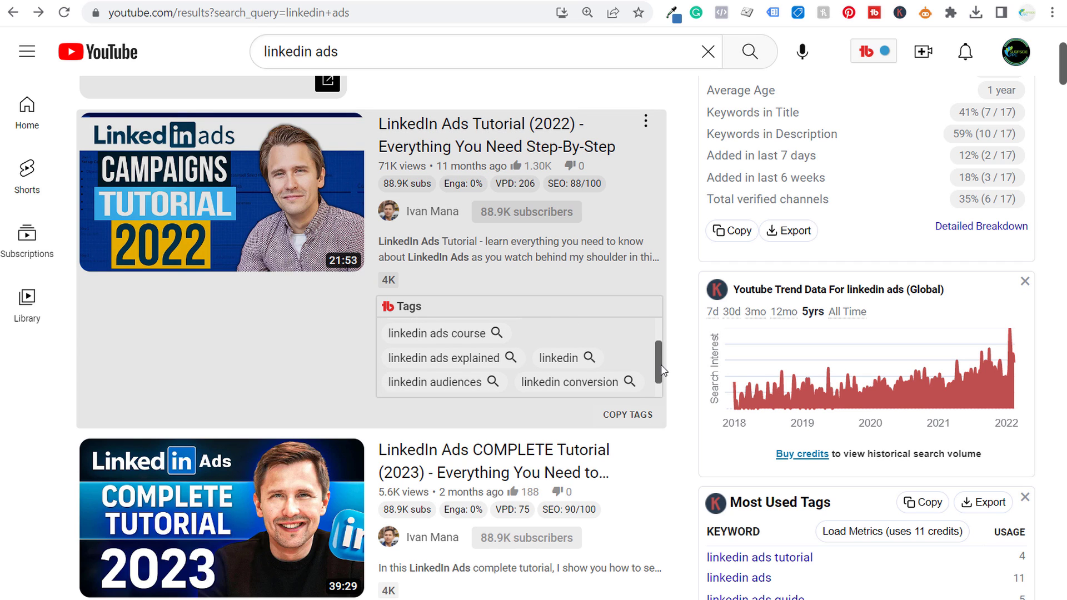
{"action": "scroll", "coordinate": [660, 356], "scroll_direction": "up", "scroll_amount": 3}
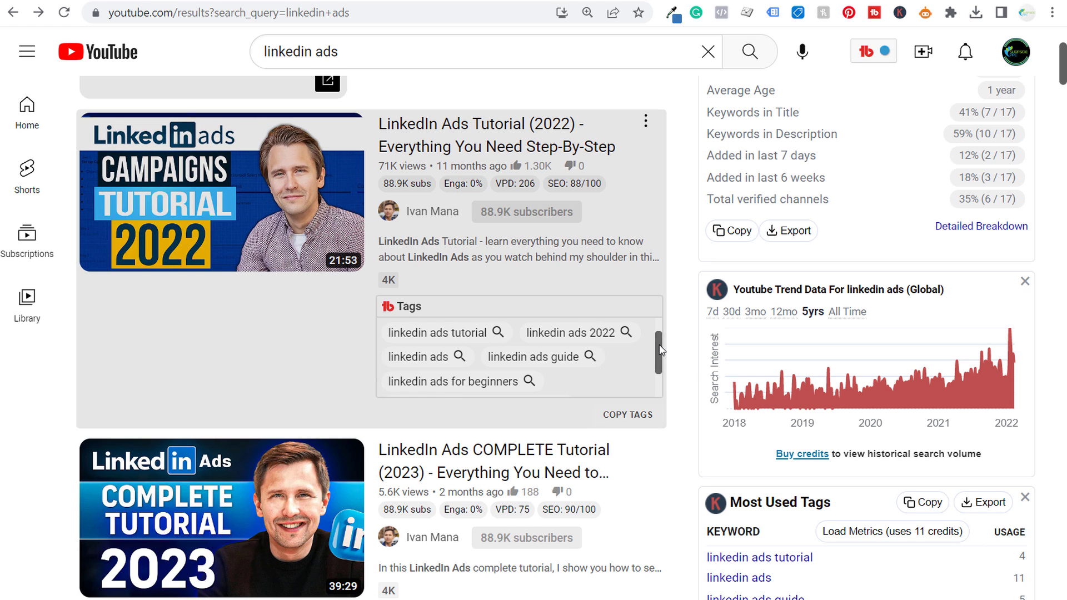
{"action": "scroll", "coordinate": [639, 351], "scroll_direction": "down", "scroll_amount": 5}
{"action": "scroll", "coordinate": [674, 333], "scroll_direction": "down", "scroll_amount": 4}
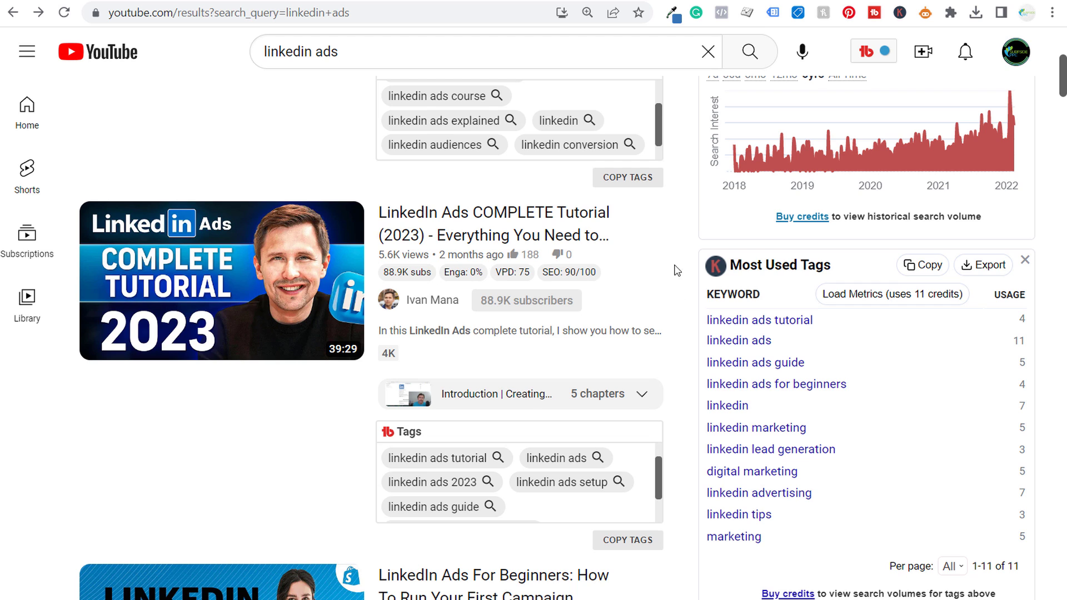
Compare the LinkedIn Ads COMPLETE Tutorial (2023) result with the LinkedIn Ads For Beginners video and its tags
{"action": "mouse_move", "coordinate": [141, 272]}
{"action": "scroll", "coordinate": [681, 250], "scroll_direction": "down", "scroll_amount": 7}
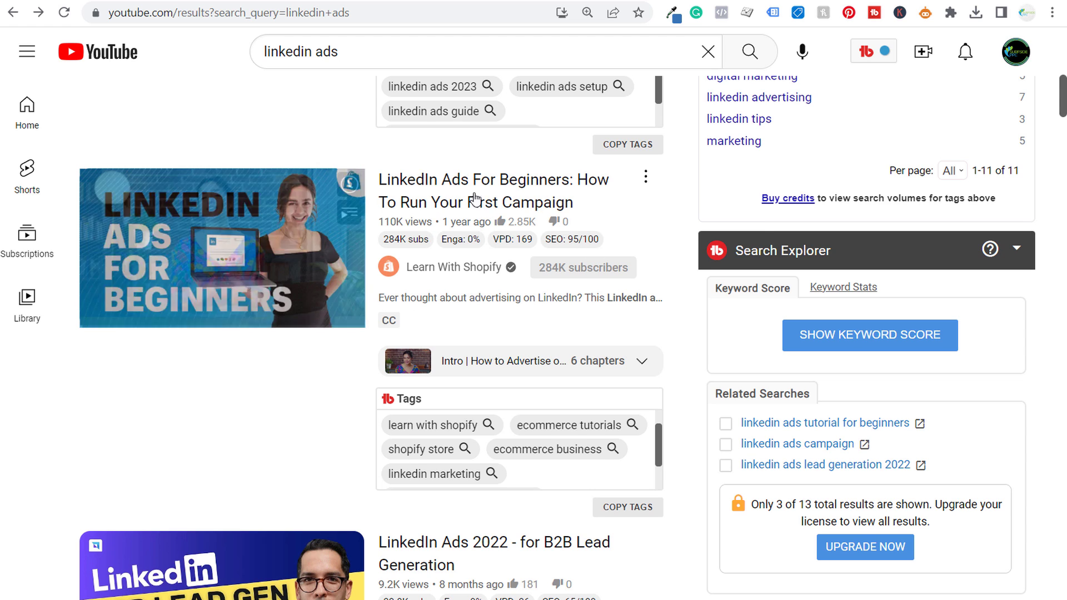
{"action": "mouse_move", "coordinate": [507, 197]}
{"action": "scroll", "coordinate": [672, 367], "scroll_direction": "down", "scroll_amount": 1}
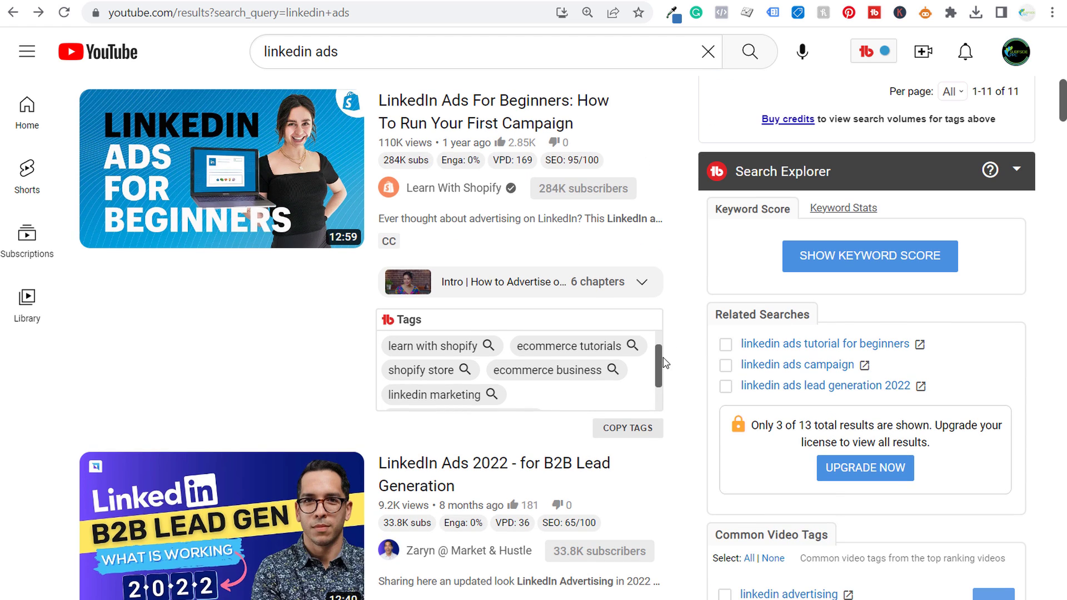
{"action": "mouse_move", "coordinate": [659, 362]}
{"action": "left_mouse_down"}
{"action": "mouse_move", "coordinate": [661, 374]}
{"action": "mouse_move", "coordinate": [661, 363]}
{"action": "left_mouse_up"}
Inspect the statistics and tags of the LinkedIn Ads 2022 - for B2B Lead Generation video
{"action": "scroll", "coordinate": [678, 360], "scroll_direction": "down", "scroll_amount": 4}
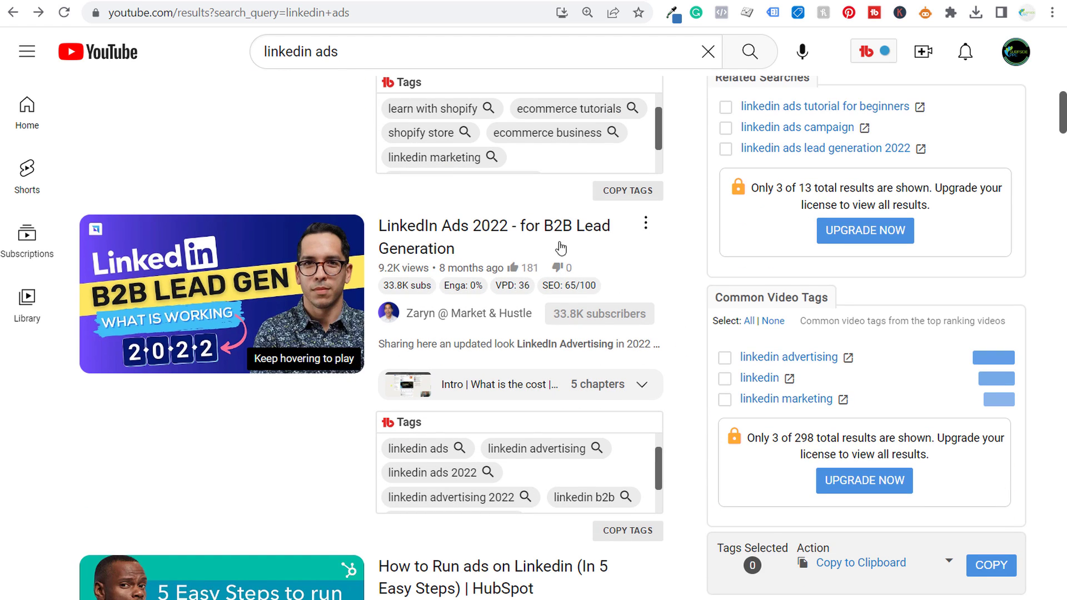
{"action": "scroll", "coordinate": [657, 478], "scroll_direction": "down", "scroll_amount": 1}
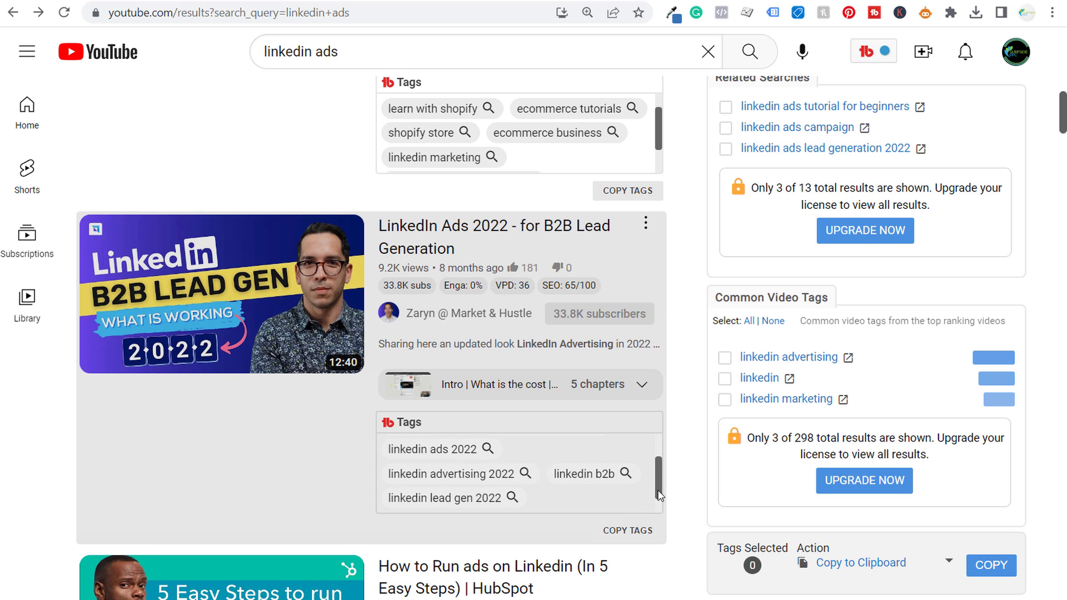
{"action": "scroll", "coordinate": [656, 468], "scroll_direction": "up", "scroll_amount": 1}
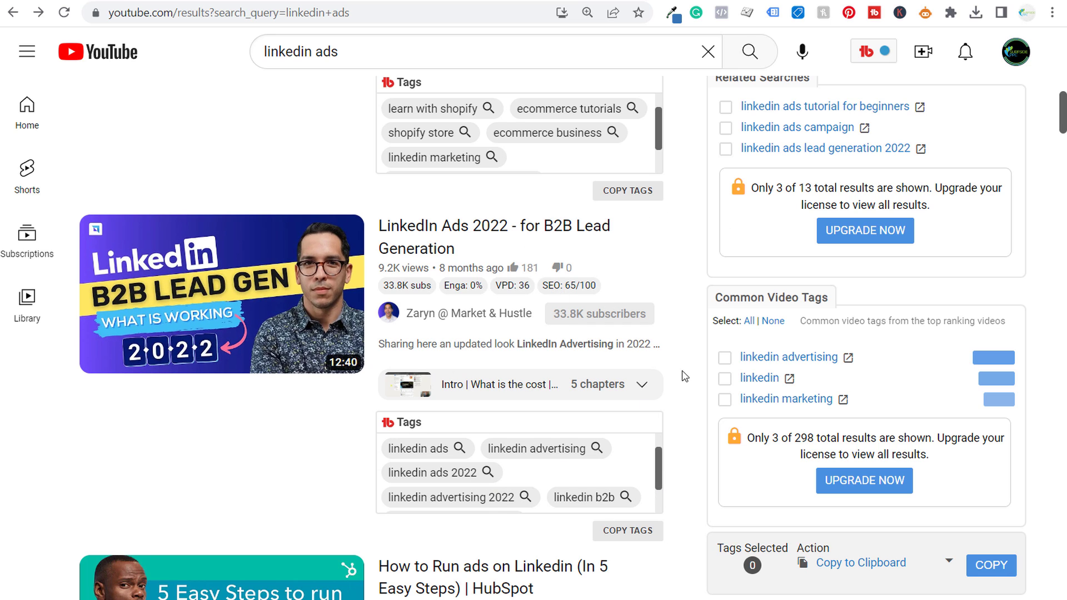
{"action": "scroll", "coordinate": [685, 376], "scroll_direction": "down", "scroll_amount": 3}
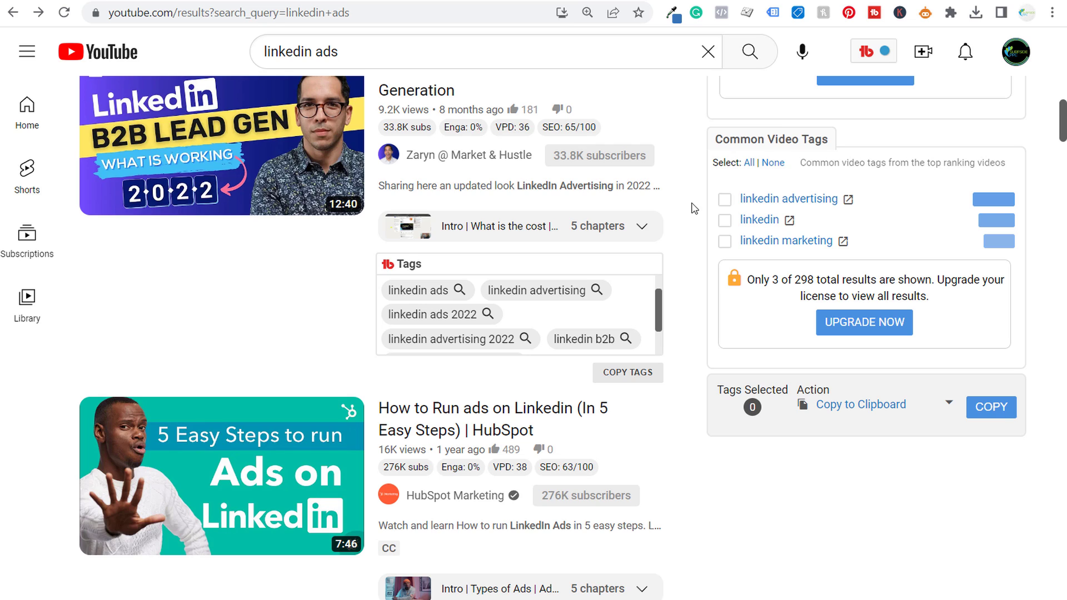
Return to the first YouTube results and review the LinkedIn Ads Tutorial (2022) video's views, VPD and SEO figures
{"action": "scroll", "coordinate": [694, 214], "scroll_direction": "up", "scroll_amount": 15}
{"action": "scroll", "coordinate": [695, 228], "scroll_direction": "up", "scroll_amount": 6}
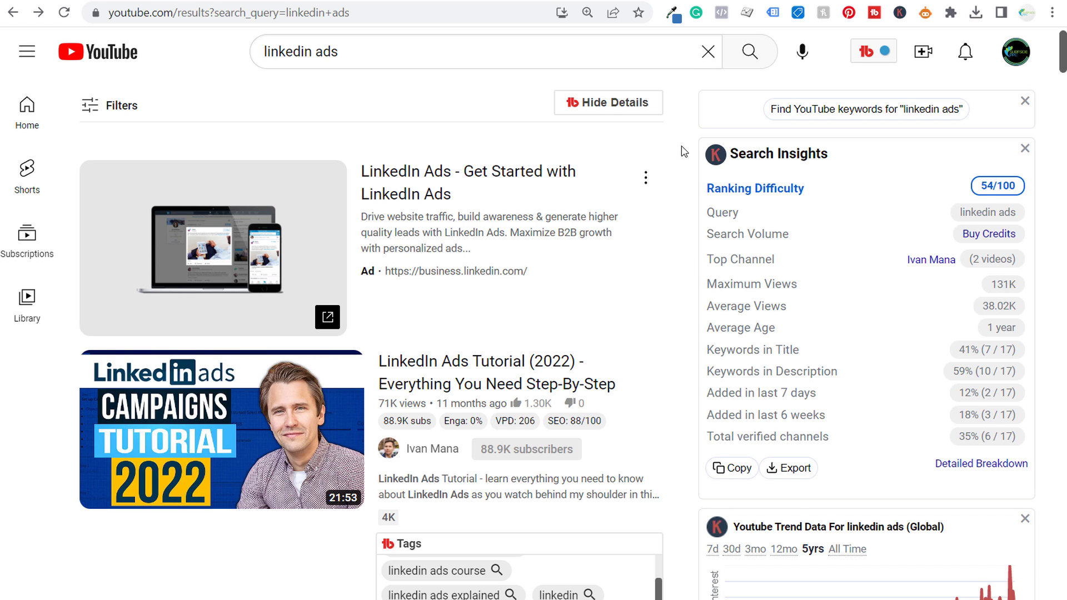
{"action": "scroll", "coordinate": [690, 189], "scroll_direction": "down", "scroll_amount": 3}
{"action": "mouse_move", "coordinate": [422, 267]}
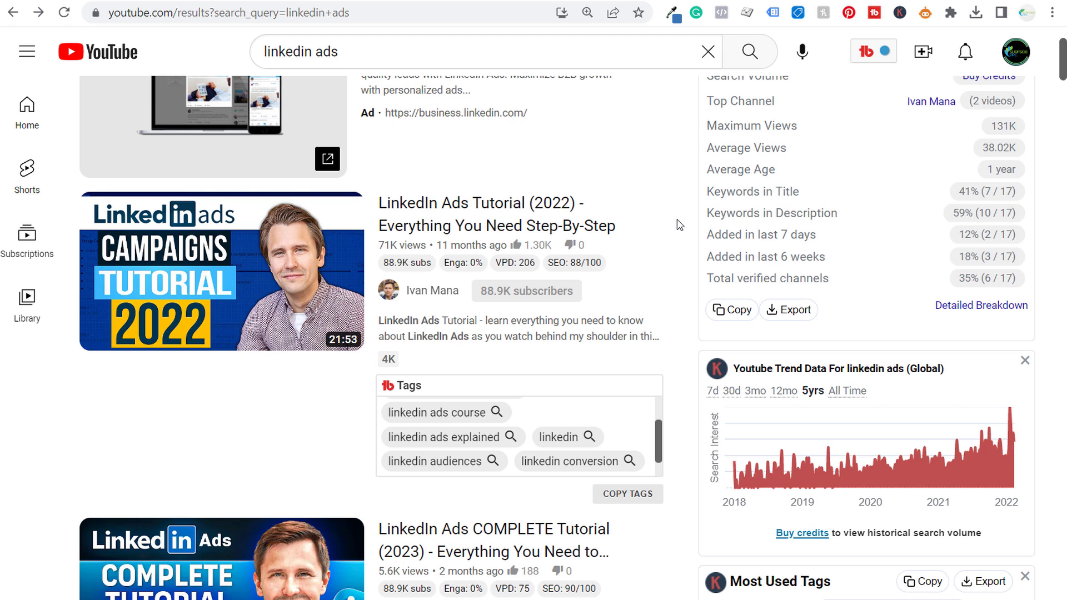
{"action": "mouse_move", "coordinate": [519, 272]}
Switch to Excel and review the LinkedIn Ads Videos keyword list and the YouTube keyword export below it
{"action": "left_click", "coordinate": [618, 599]}
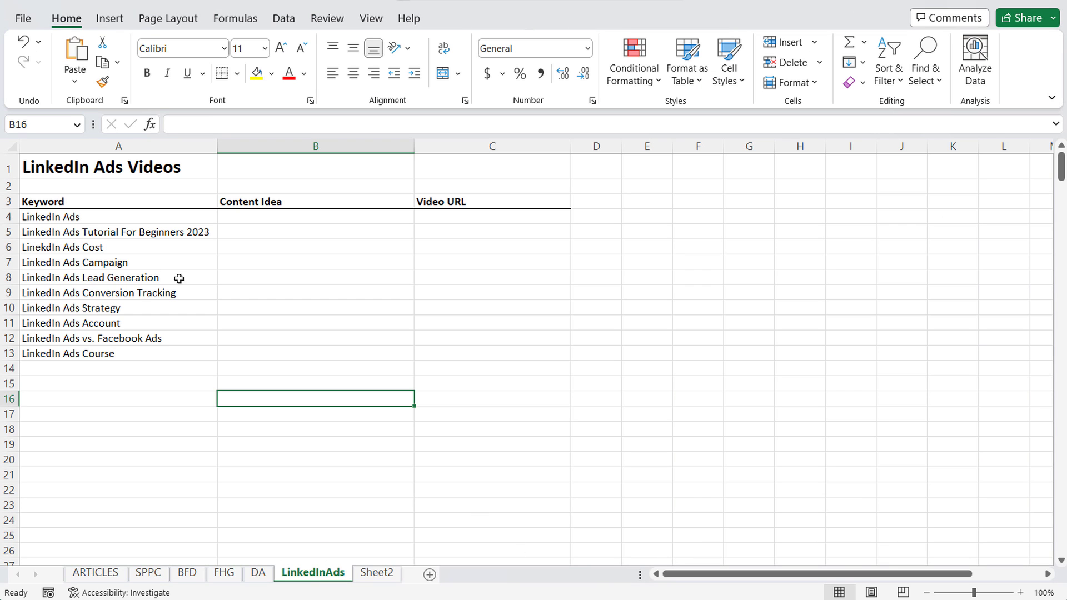
{"action": "scroll", "coordinate": [119, 367], "scroll_direction": "down", "scroll_amount": 10}
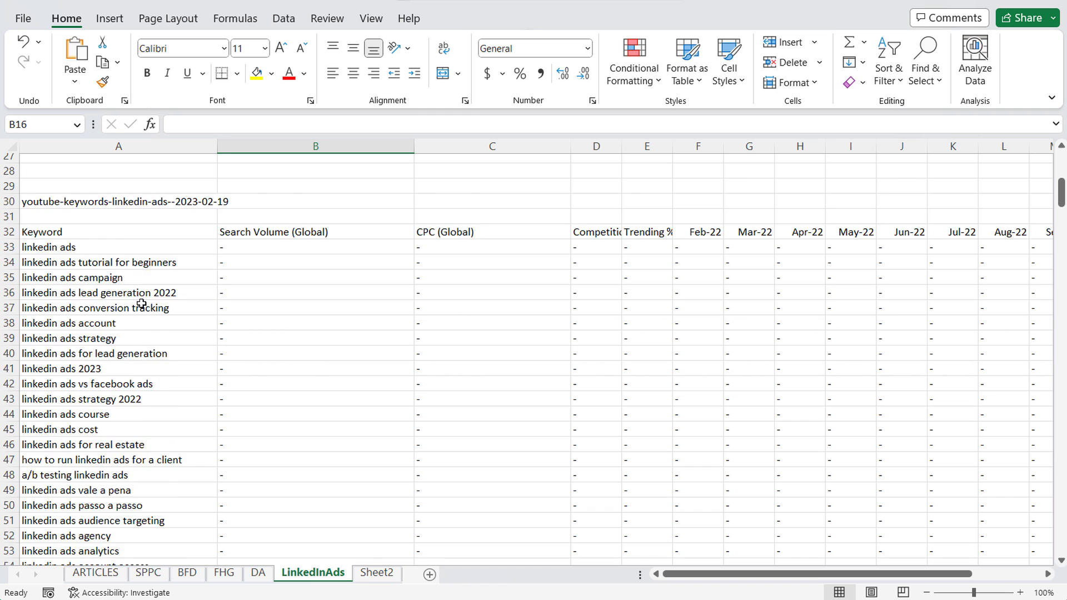
{"action": "scroll", "coordinate": [136, 390], "scroll_direction": "down", "scroll_amount": 2}
{"action": "scroll", "coordinate": [133, 390], "scroll_direction": "up", "scroll_amount": 9}
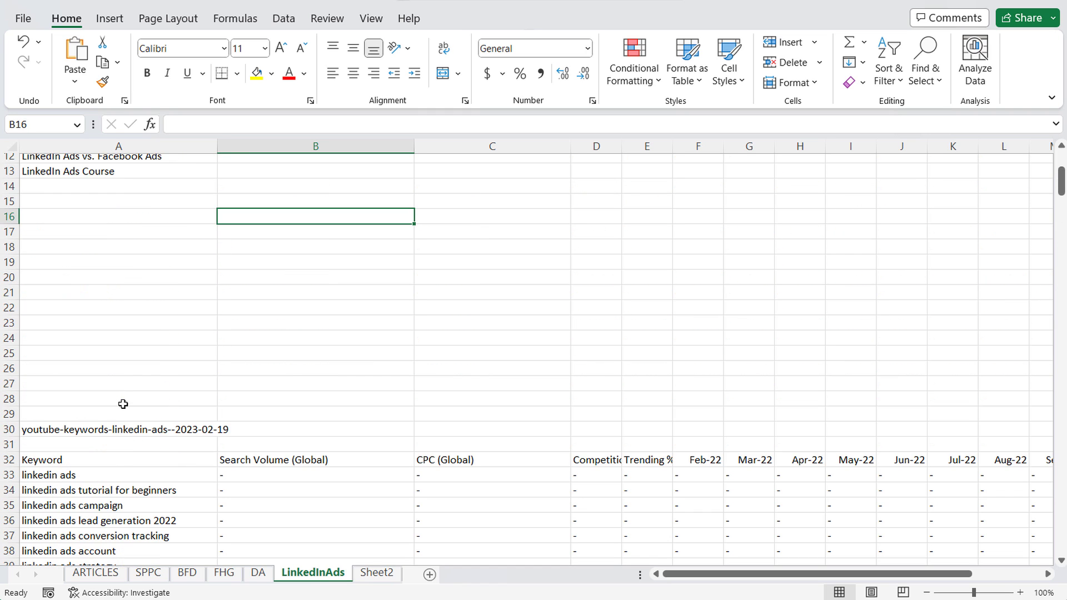
{"action": "scroll", "coordinate": [139, 389], "scroll_direction": "up", "scroll_amount": 2}
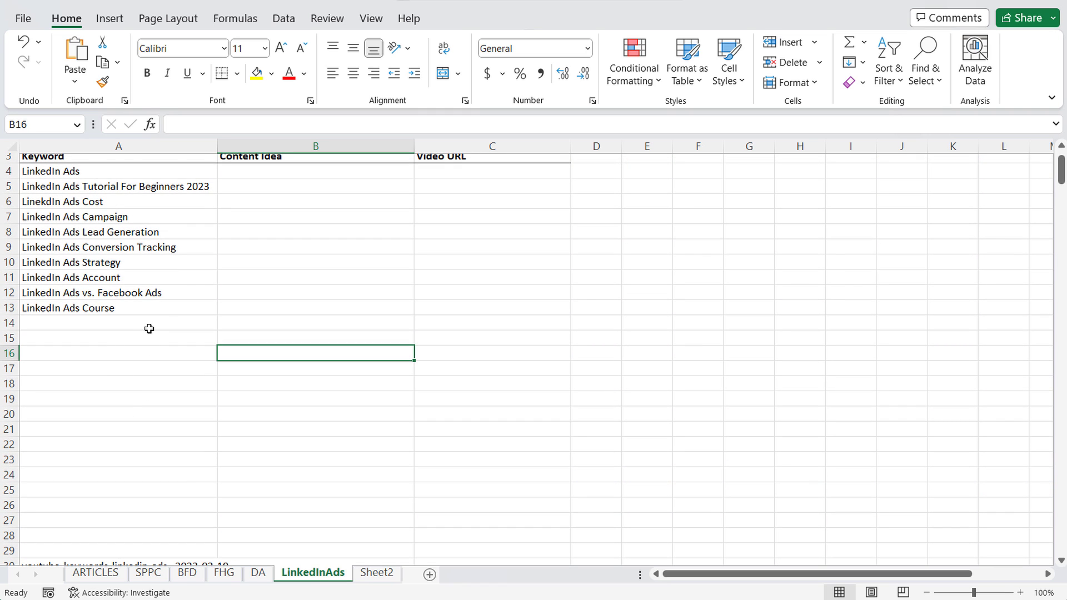
{"action": "scroll", "coordinate": [166, 325], "scroll_direction": "up", "scroll_amount": 1}
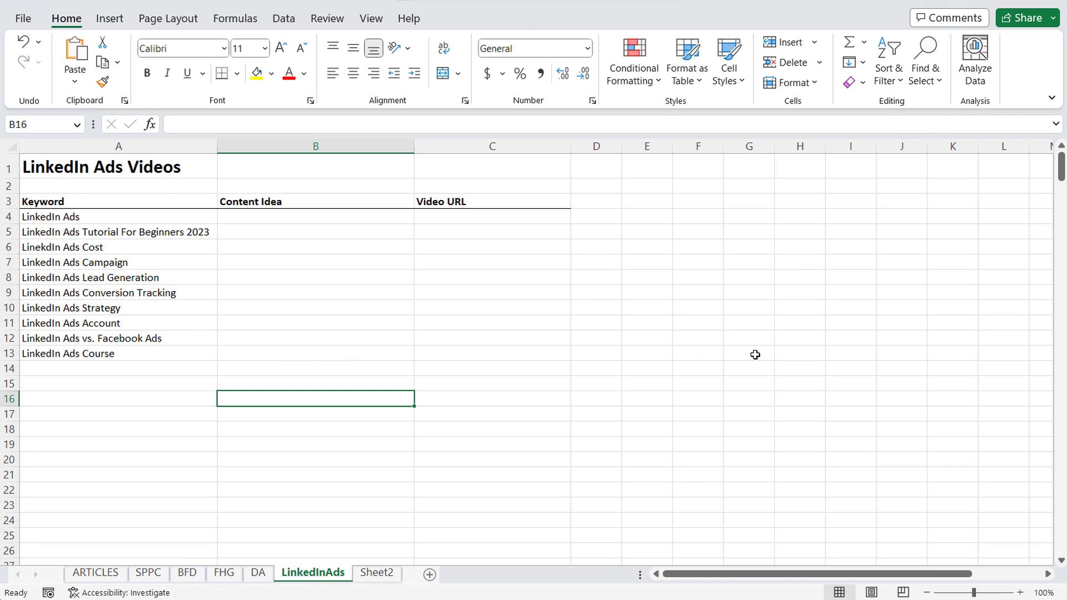
Switch to Keyword Planner in the browser and clear all the seed keywords from the current search
{"action": "key", "text": "alt+Tab"}
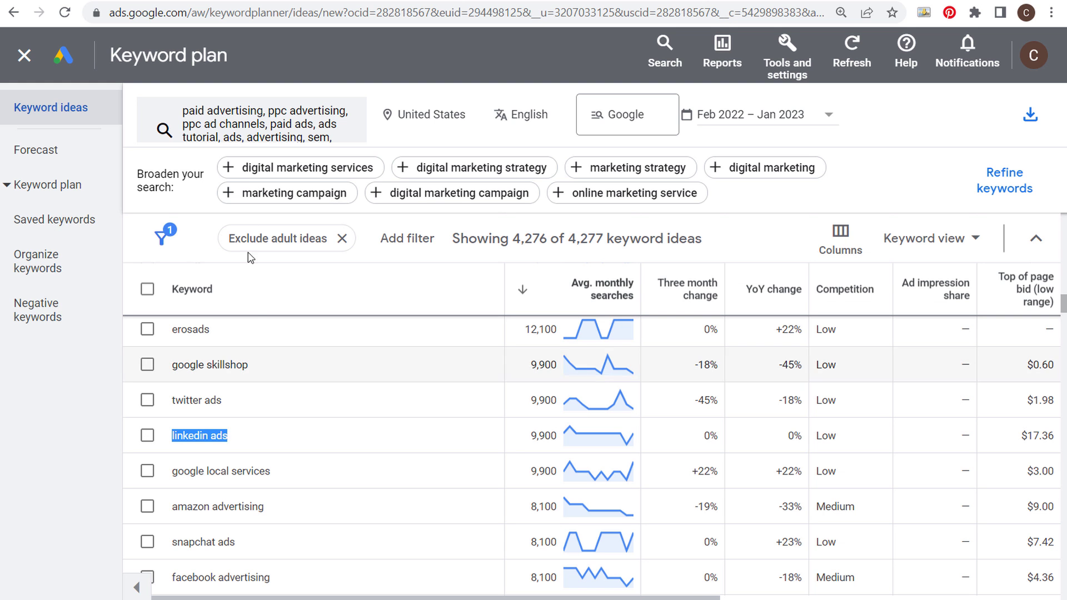
{"action": "left_click", "coordinate": [238, 127]}
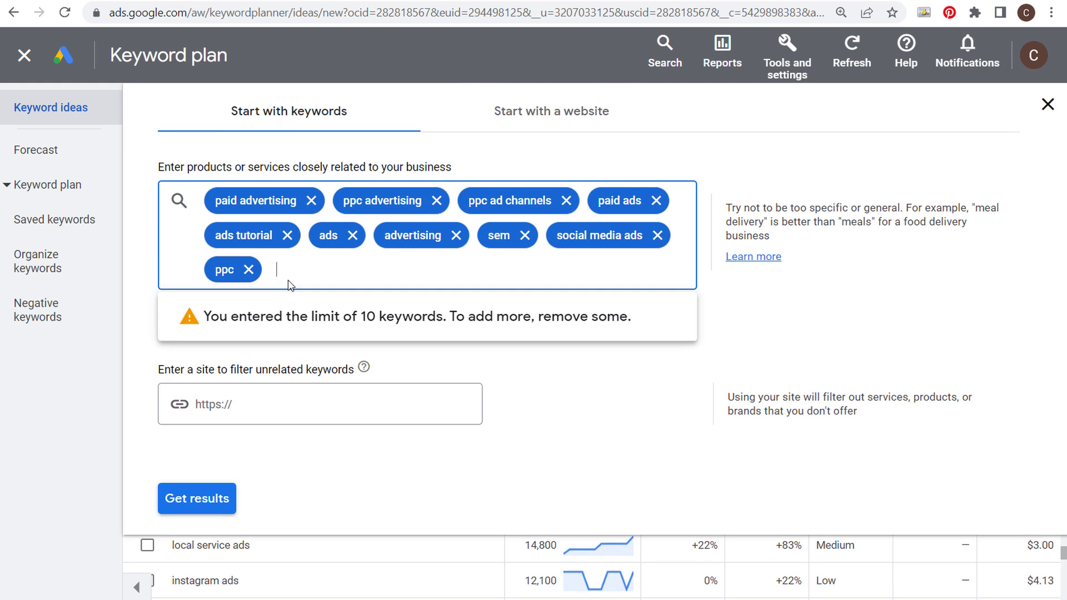
{"action": "key", "text": "ctrl+a"}
{"action": "key", "text": "BackSpace"}
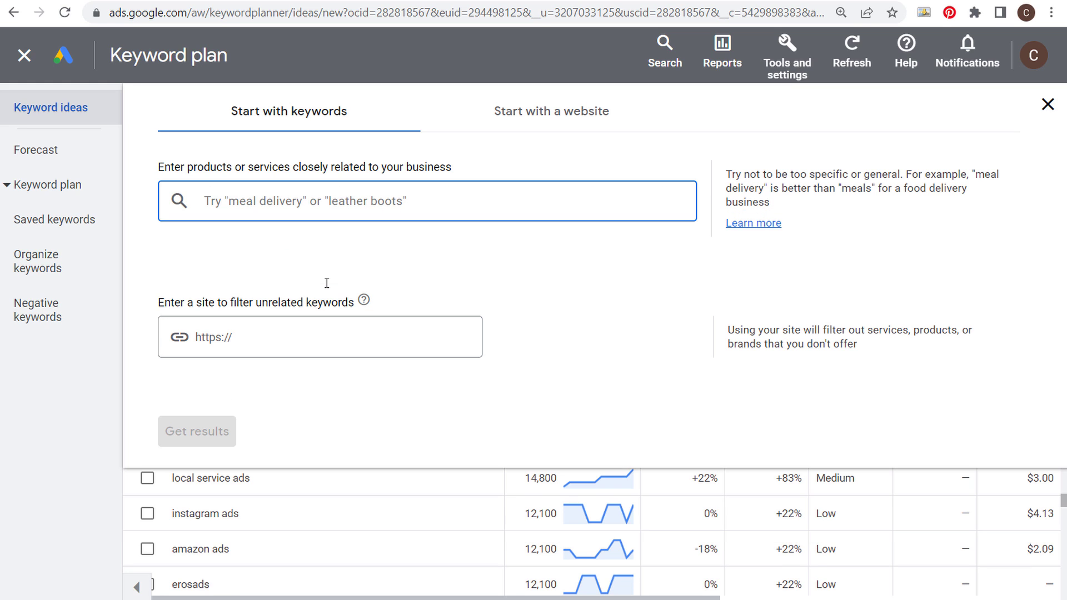
Get keyword ideas for the seed keywords linkedin ads, linkedin advertising and linkedin ad
{"action": "type", "text": "linkedin ad"}
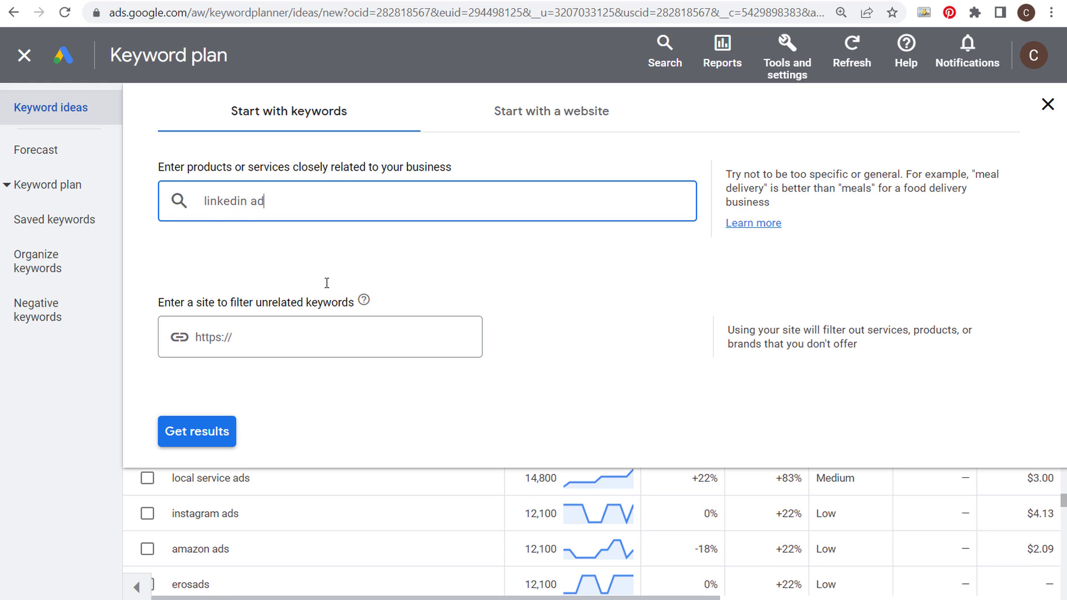
{"action": "type", "text": "s linkedin a"}
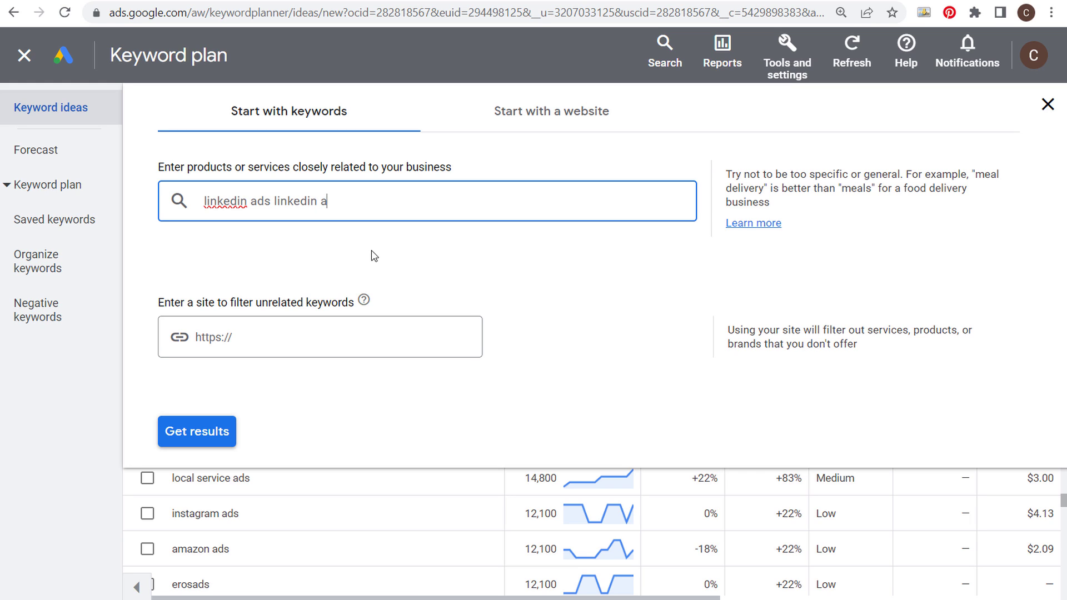
{"action": "key", "text": "BackSpace"}
{"action": "key", "text": "BackSpace"}
{"action": "key", "text": "BackSpace"}
{"action": "key", "text": "Return"}
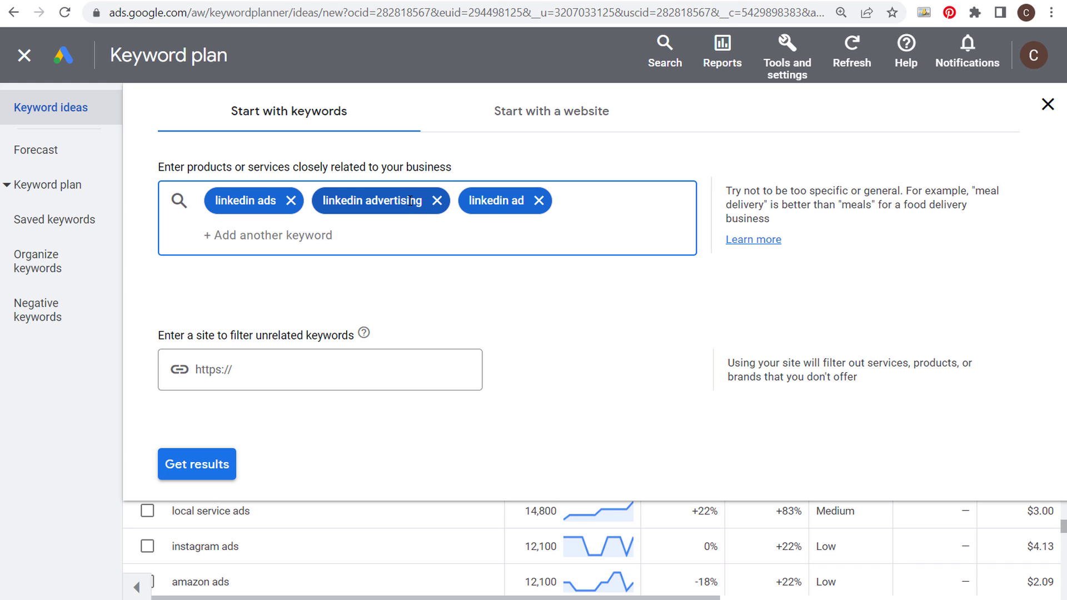
{"action": "left_click", "coordinate": [214, 465]}
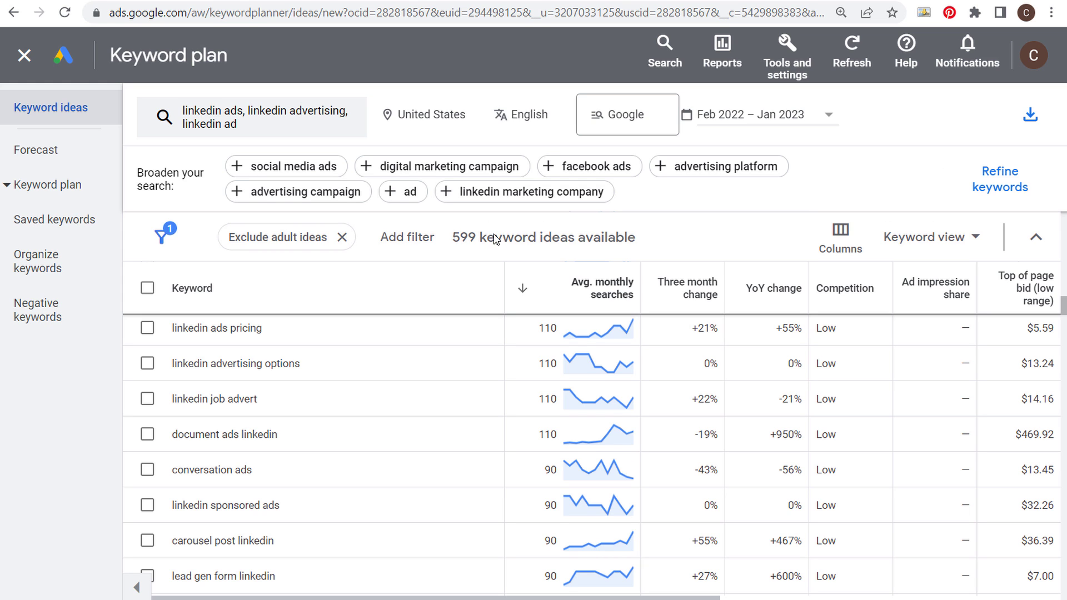
Filter the keyword ideas to those whose keyword text contains ads, ad, advertising, using Text Match
{"action": "scroll", "coordinate": [469, 462], "scroll_direction": "up", "scroll_amount": 10}
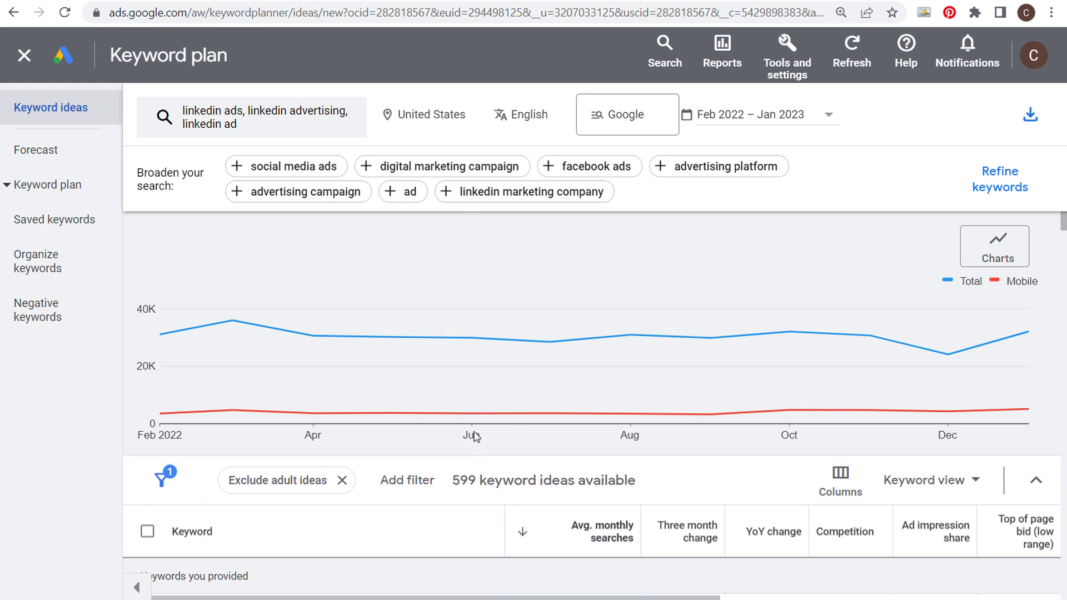
{"action": "scroll", "coordinate": [677, 455], "scroll_direction": "down", "scroll_amount": 5}
{"action": "scroll", "coordinate": [469, 393], "scroll_direction": "up", "scroll_amount": 2}
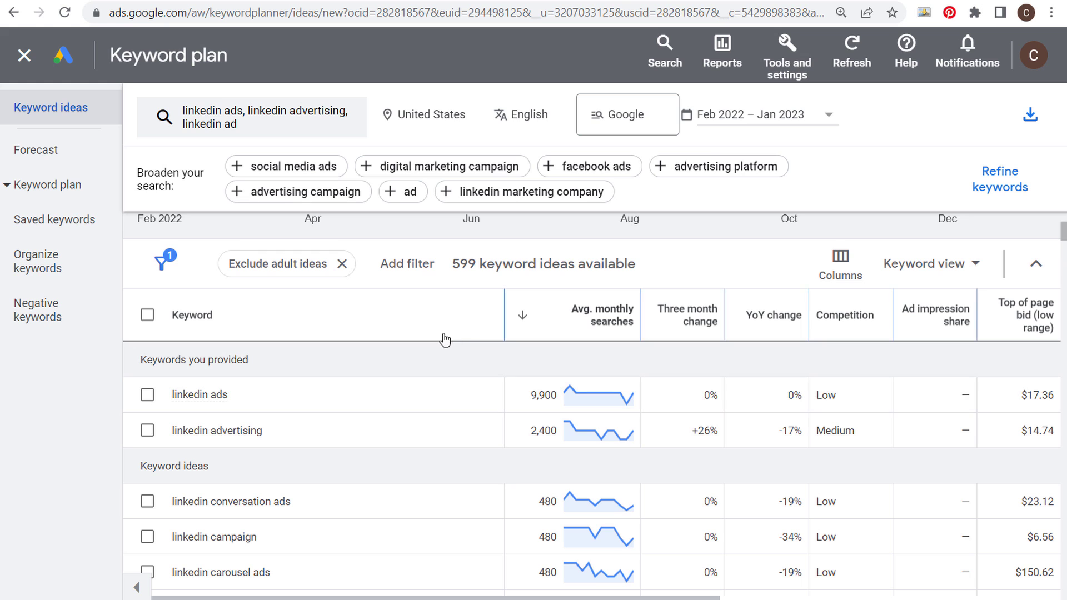
{"action": "left_click", "coordinate": [394, 266]}
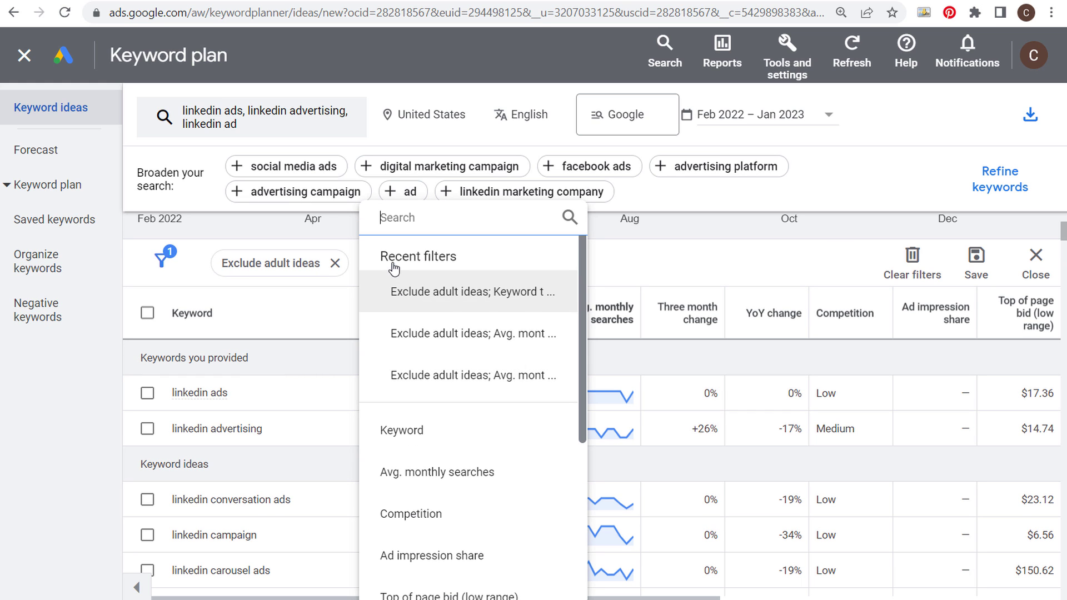
{"action": "left_click", "coordinate": [432, 431]}
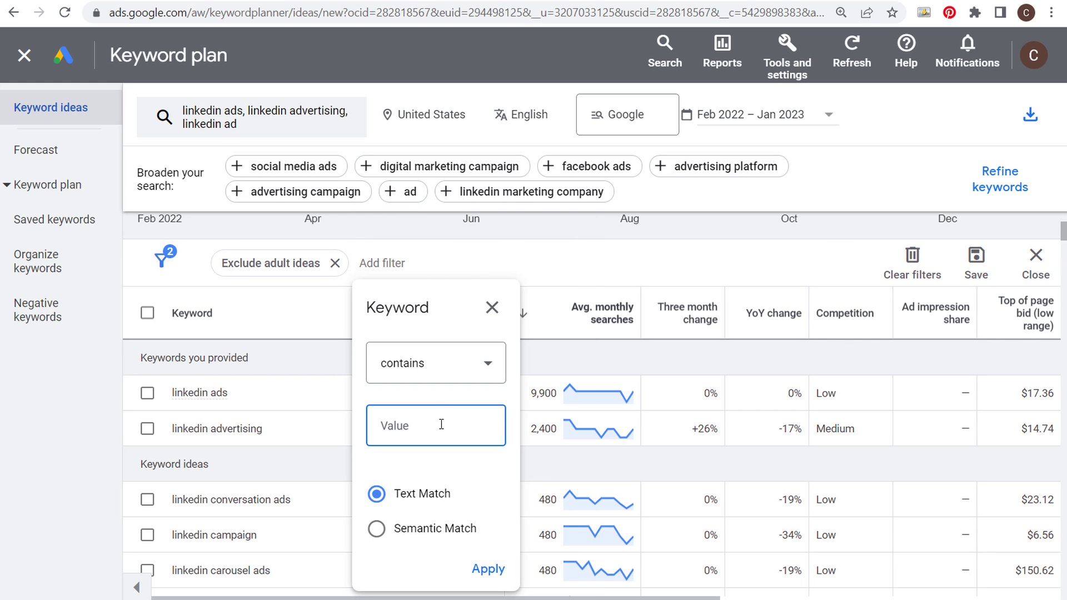
{"action": "type", "text": "ads, ad, advertising"}
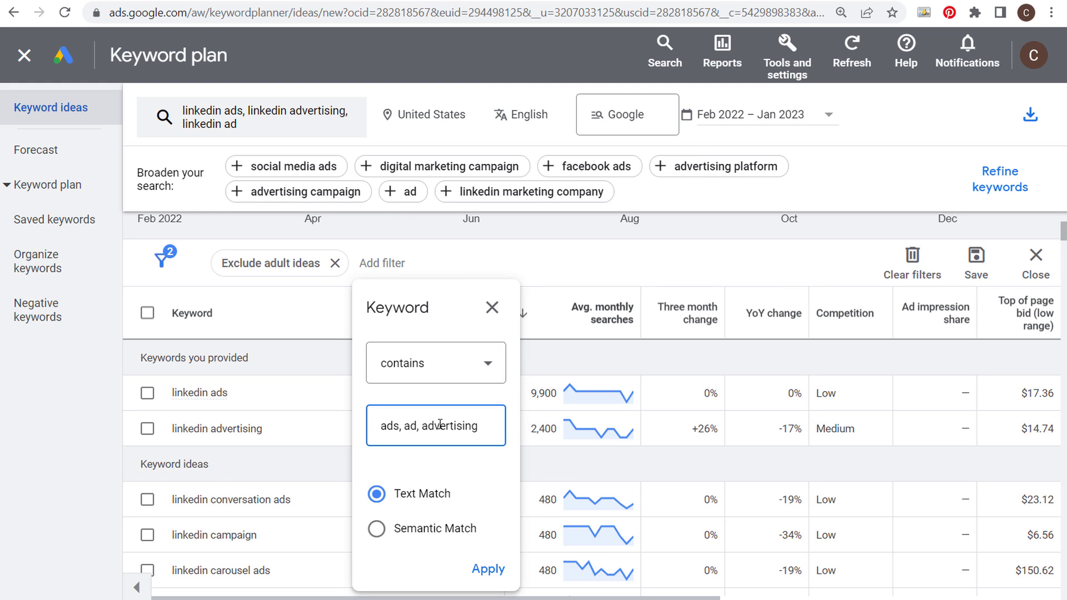
{"action": "left_click", "coordinate": [488, 569]}
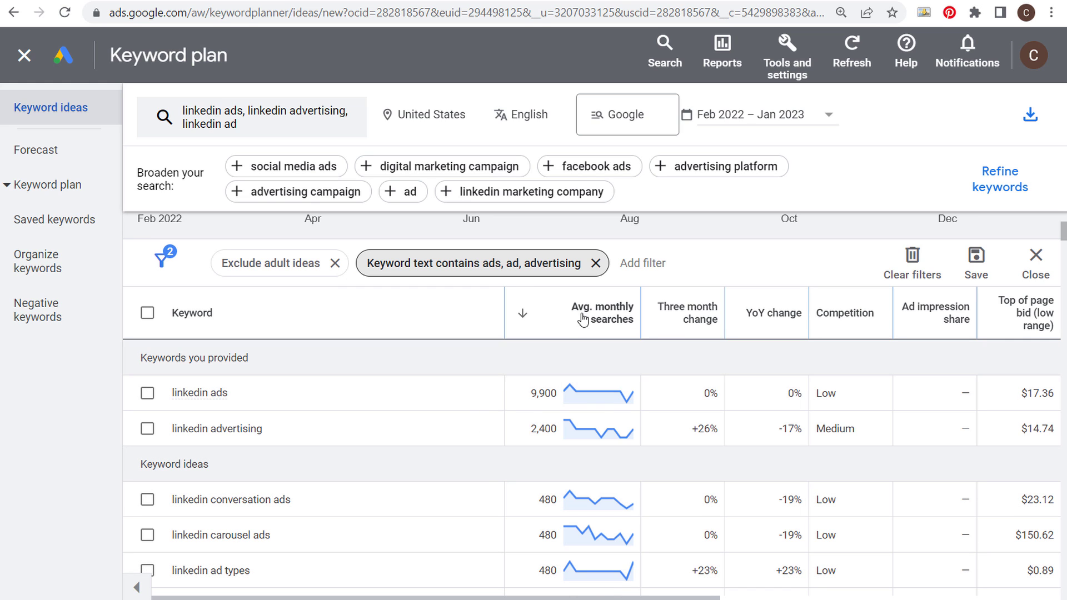
{"action": "left_click", "coordinate": [731, 229]}
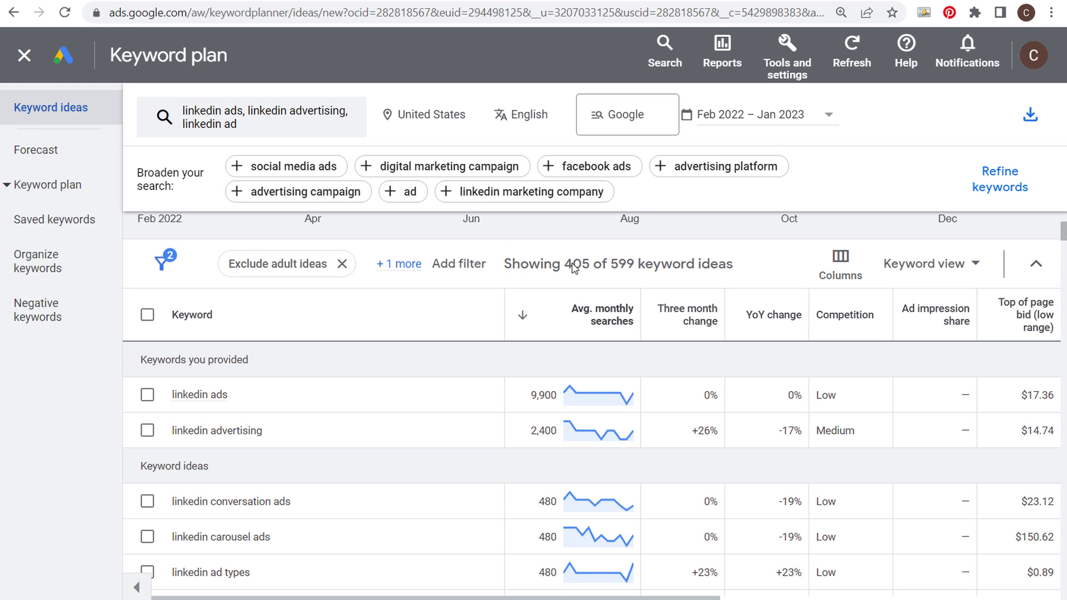
Copy the linkedin conversation ads idea into cell A14 of the Excel keyword list, matching the list's formatting
{"action": "scroll", "coordinate": [383, 496], "scroll_direction": "down", "scroll_amount": 2}
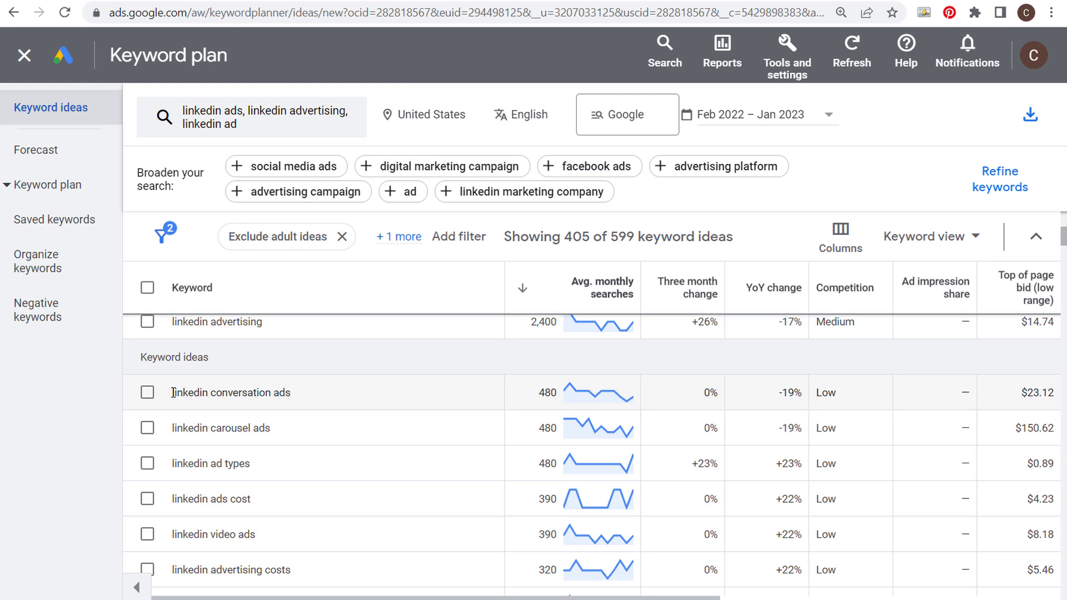
{"action": "left_click_drag", "start_coordinate": [173, 392], "coordinate": [322, 395]}
{"action": "key", "text": "ctrl+c"}
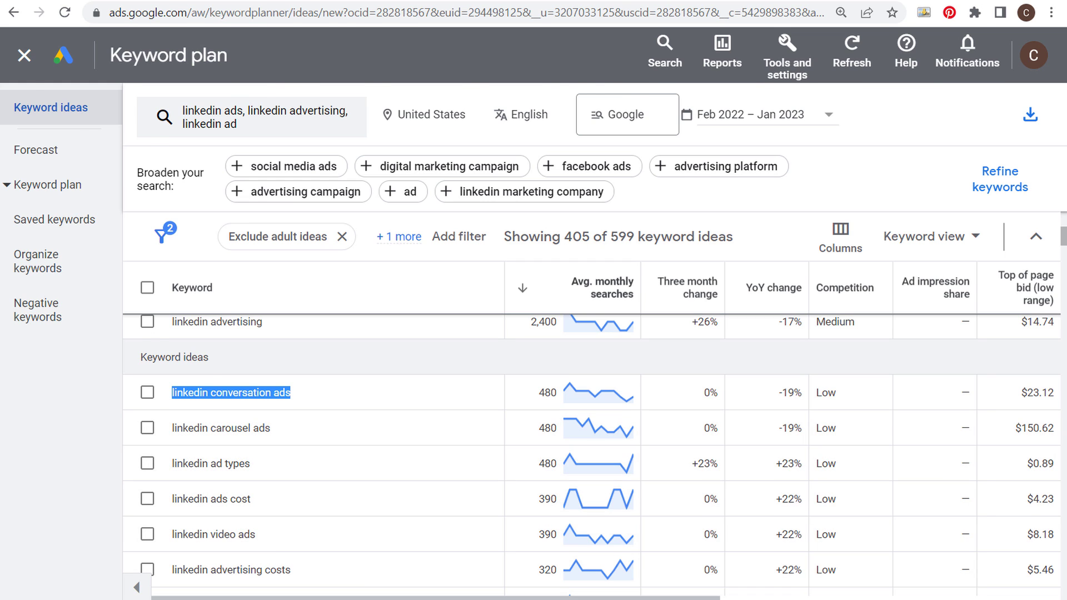
{"action": "key", "text": "alt+Tab"}
{"action": "left_click", "coordinate": [162, 371]}
{"action": "key", "text": "ctrl+v"}
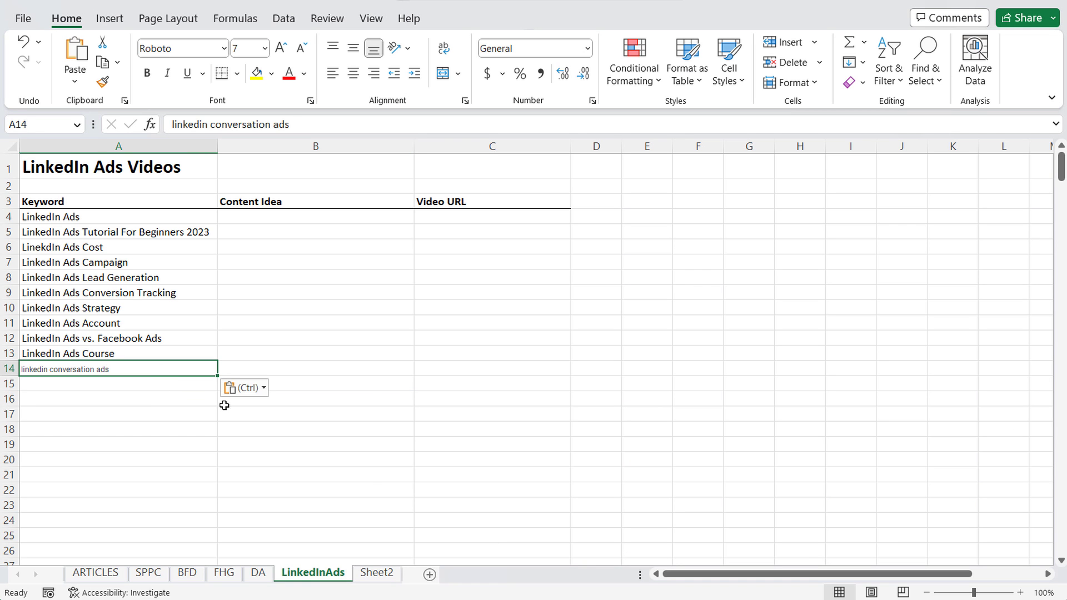
{"action": "left_click", "coordinate": [237, 386]}
{"action": "left_click", "coordinate": [90, 369]}
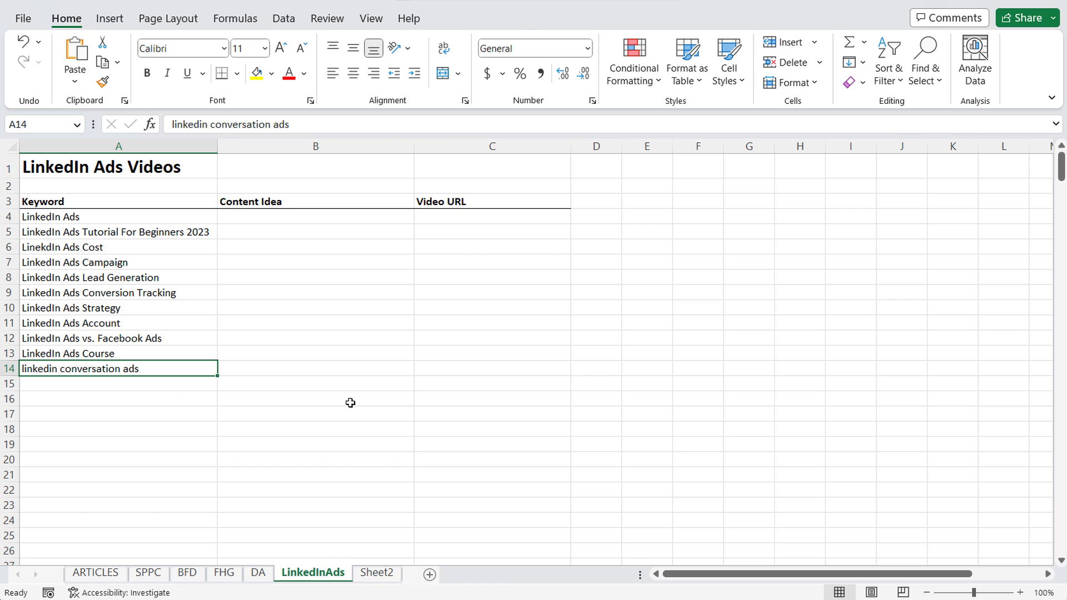
Copy the linkedin carousel ads idea into cell A15 of the Excel keyword list, matching the list's formatting
{"action": "key", "text": "alt+Tab"}
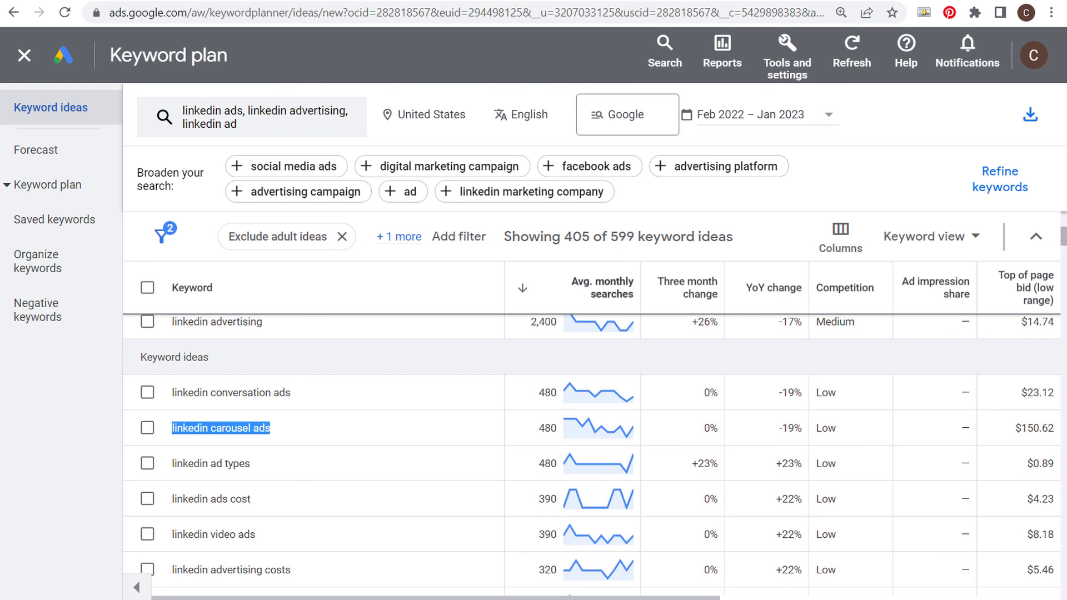
{"action": "key", "text": "alt+Tab"}
{"action": "left_click", "coordinate": [138, 383]}
{"action": "type", "text": "linkedin carousel ads"}
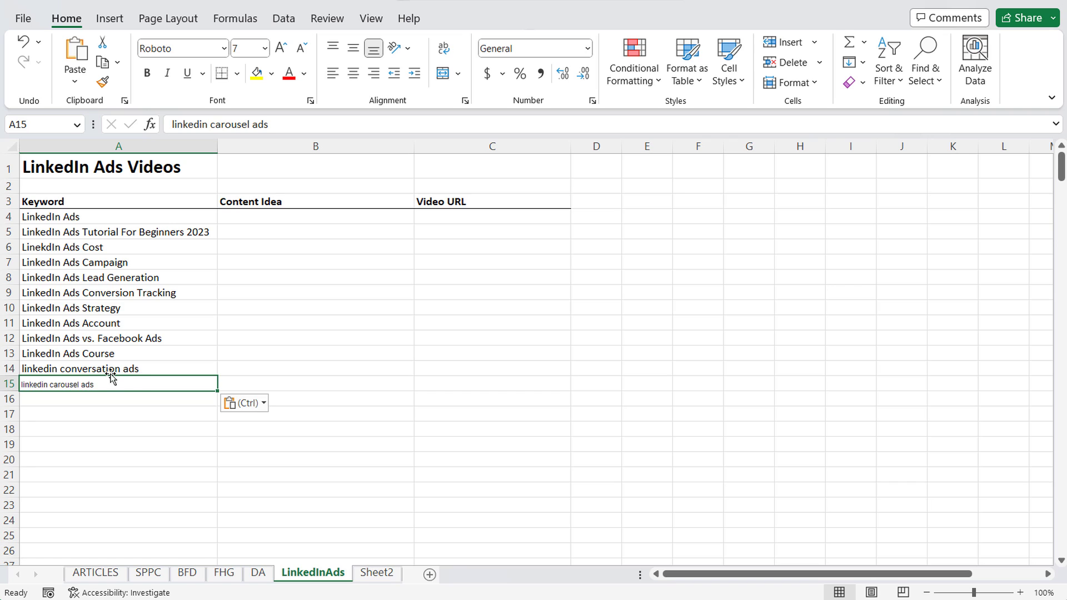
{"action": "left_click", "coordinate": [261, 404]}
{"action": "left_click", "coordinate": [257, 449]}
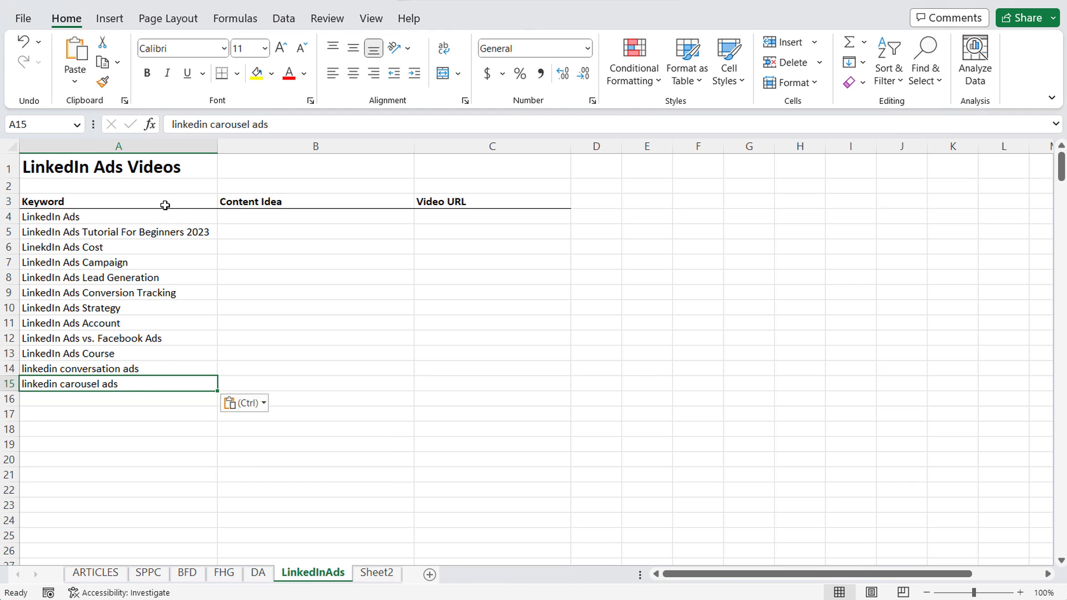
{"action": "left_click", "coordinate": [311, 220]}
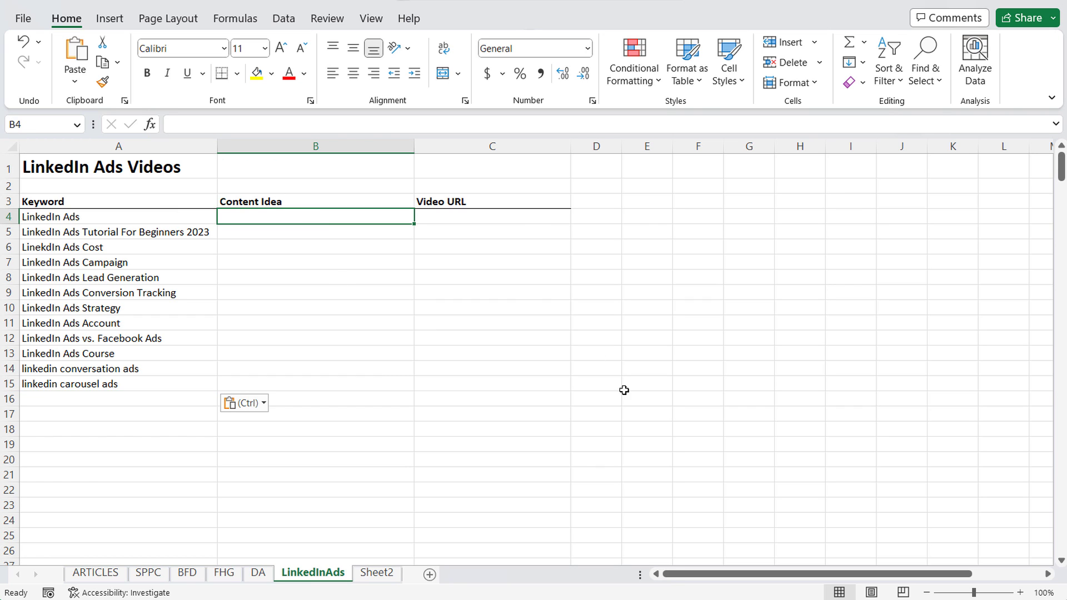
Switch back to Keyword Planner and review the linkedin ads cost and linkedin video ads ideas
{"action": "key", "text": "alt+Tab"}
{"action": "scroll", "coordinate": [333, 411], "scroll_direction": "down", "scroll_amount": 2}
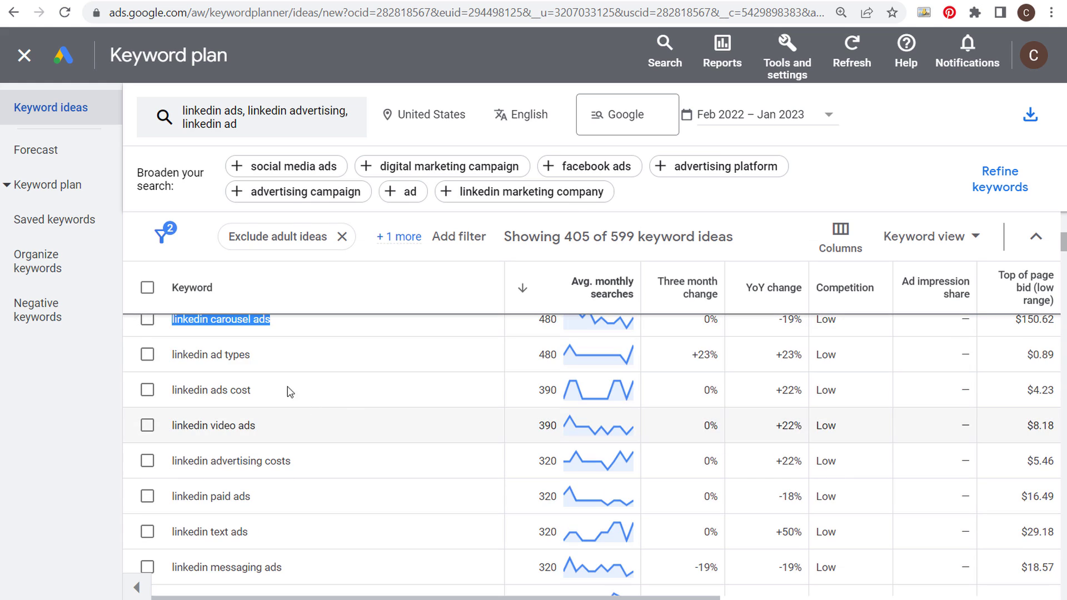
{"action": "left_click_drag", "start_coordinate": [203, 386], "coordinate": [250, 397]}
{"action": "left_click", "coordinate": [305, 398]}
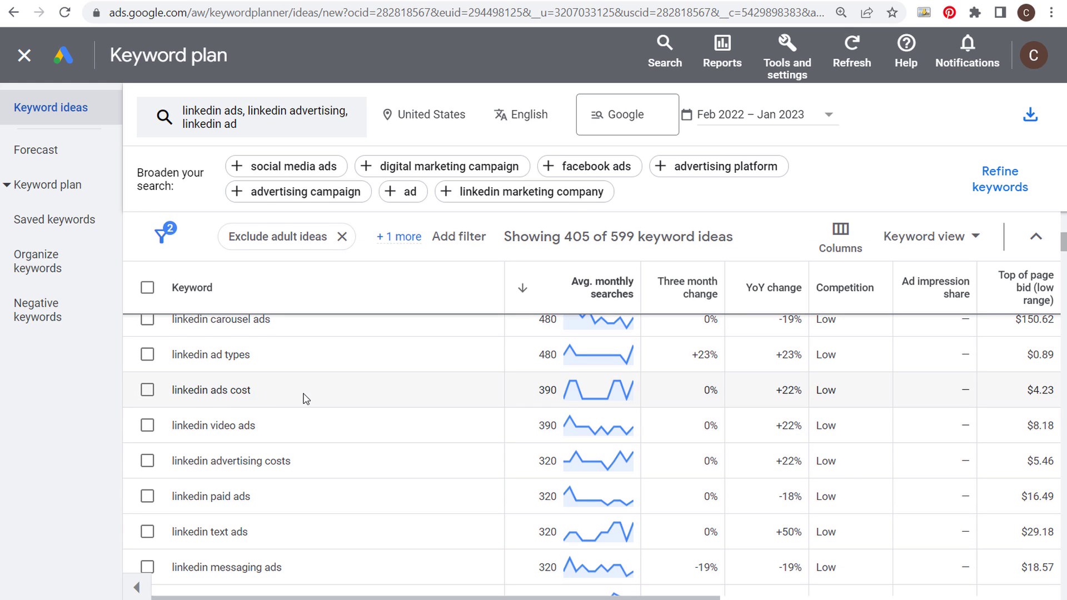
{"action": "left_click_drag", "start_coordinate": [189, 439], "coordinate": [270, 434]}
{"action": "left_click", "coordinate": [286, 430]}
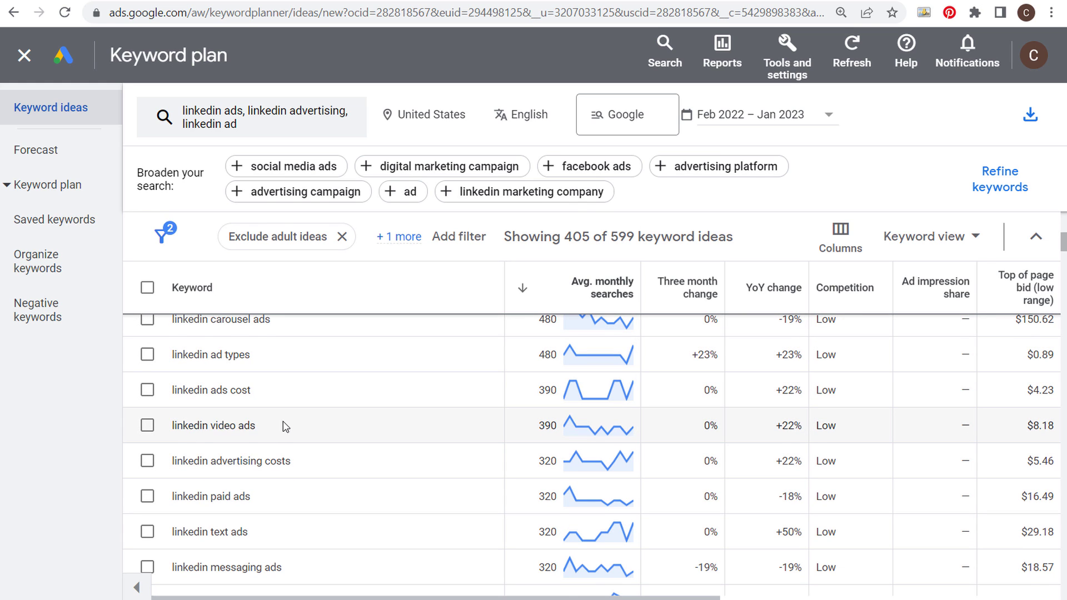
Compare the linkedin conversation, carousel and video ads ideas with the broader linkedin ad types keyword
{"action": "scroll", "coordinate": [300, 430], "scroll_direction": "up", "scroll_amount": 2}
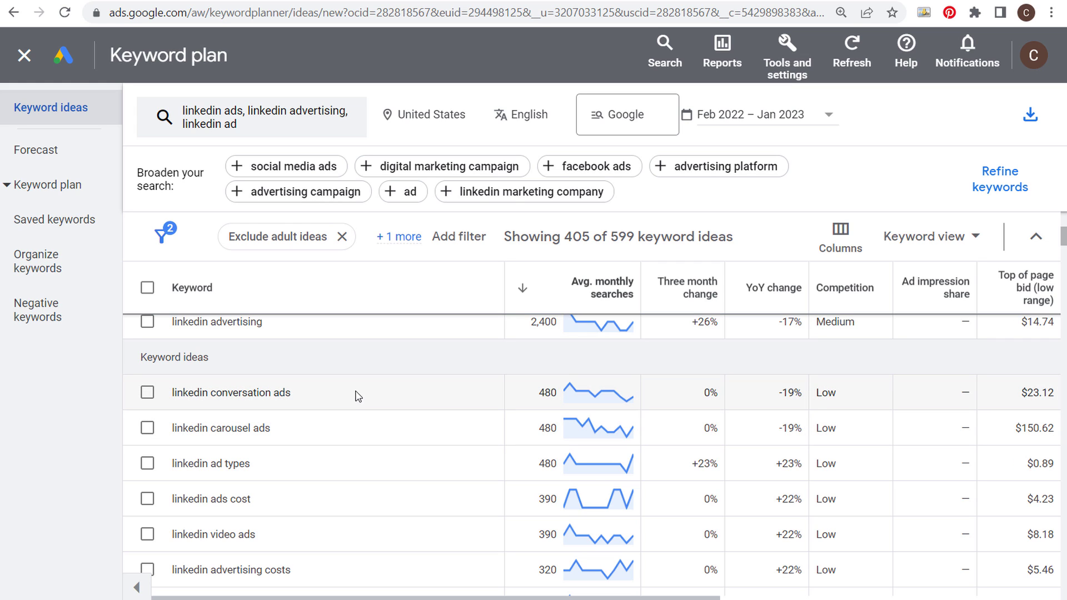
{"action": "left_click_drag", "start_coordinate": [337, 396], "coordinate": [224, 395]}
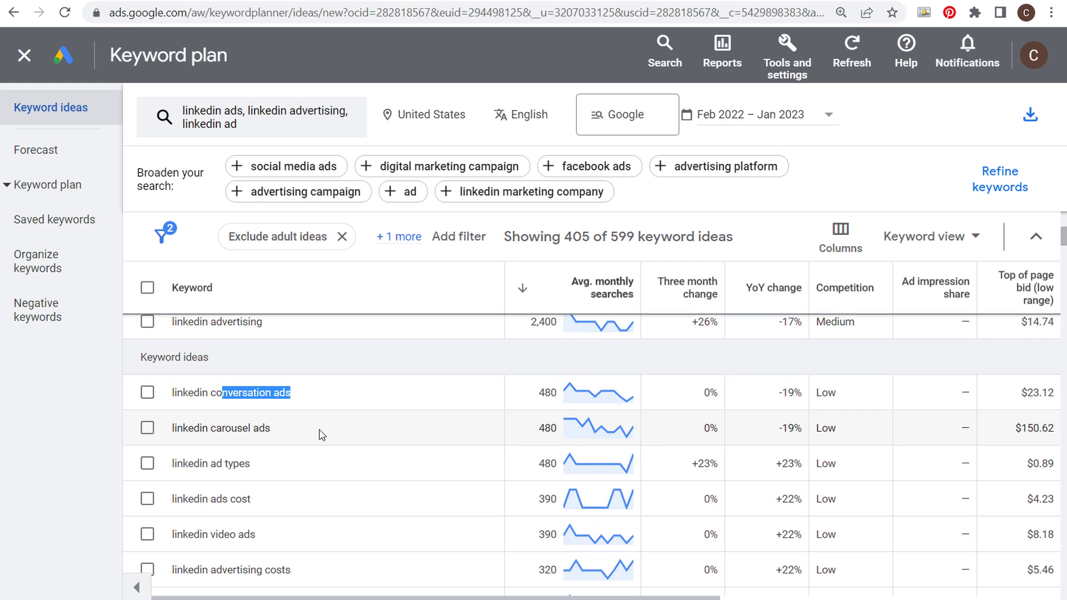
{"action": "left_click_drag", "start_coordinate": [282, 435], "coordinate": [211, 429]}
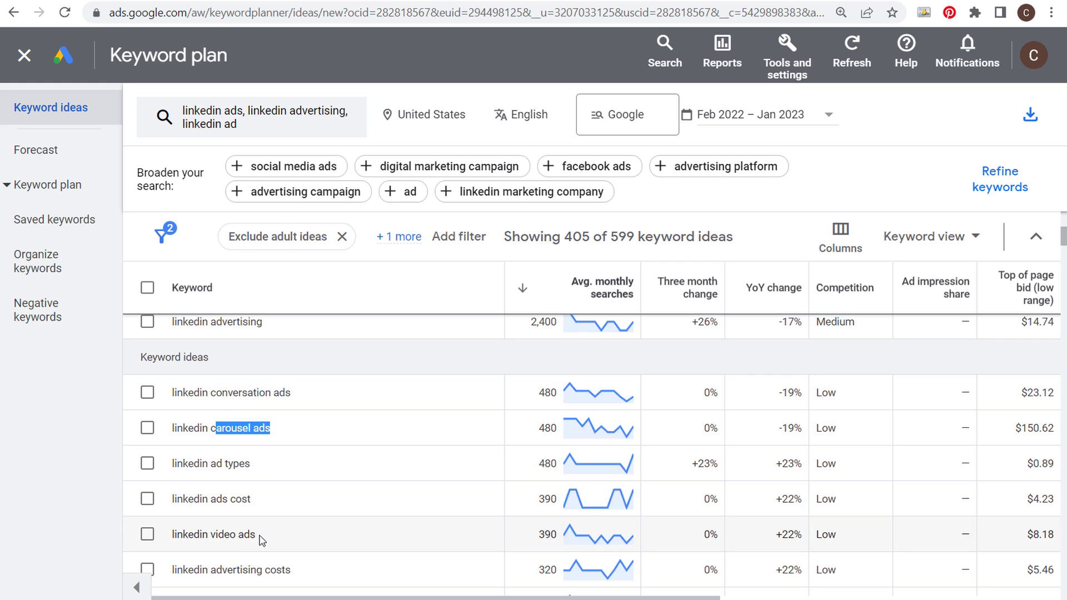
{"action": "left_click_drag", "start_coordinate": [257, 536], "coordinate": [216, 536]}
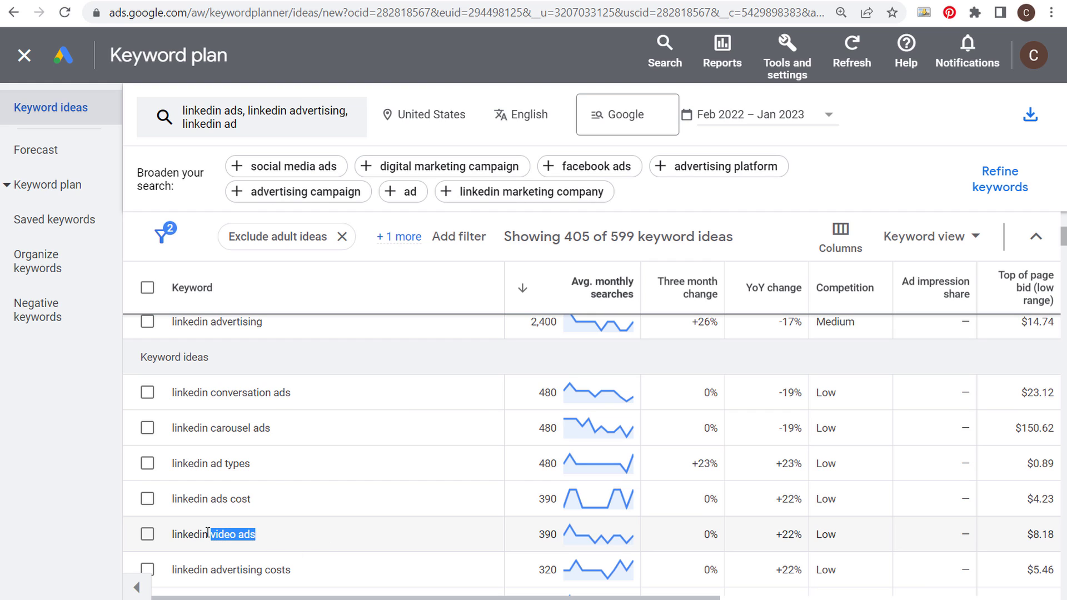
{"action": "left_click", "coordinate": [208, 534]}
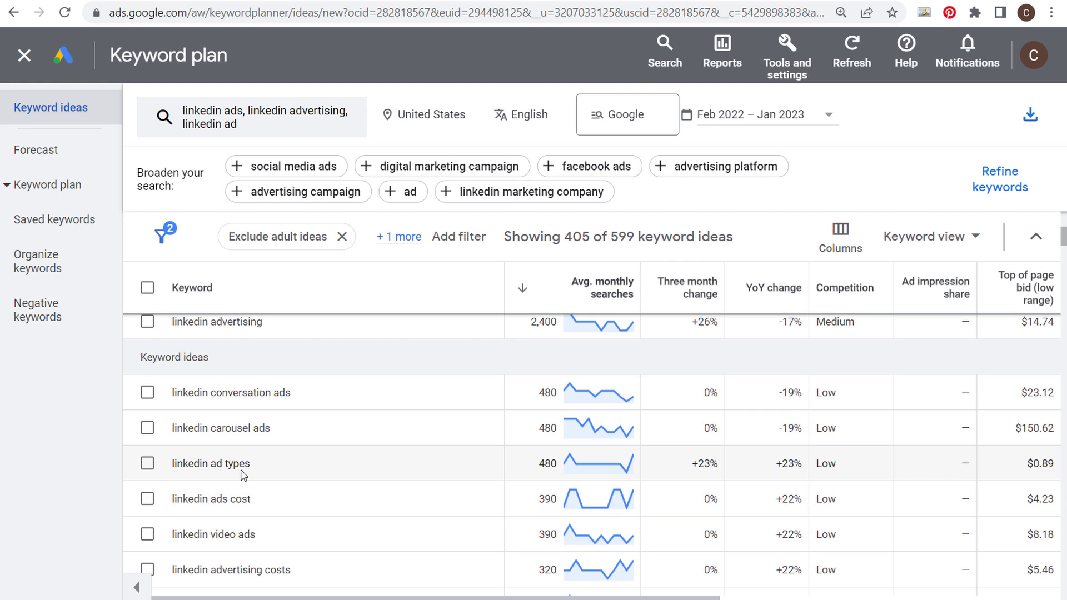
{"action": "left_click_drag", "start_coordinate": [253, 465], "coordinate": [184, 465]}
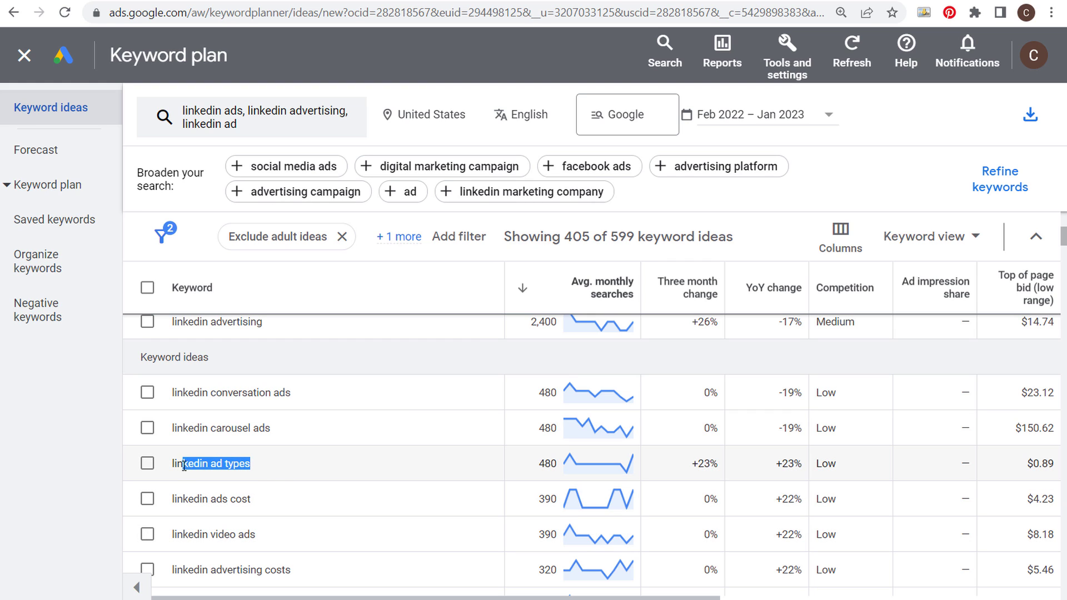
{"action": "left_click", "coordinate": [292, 472]}
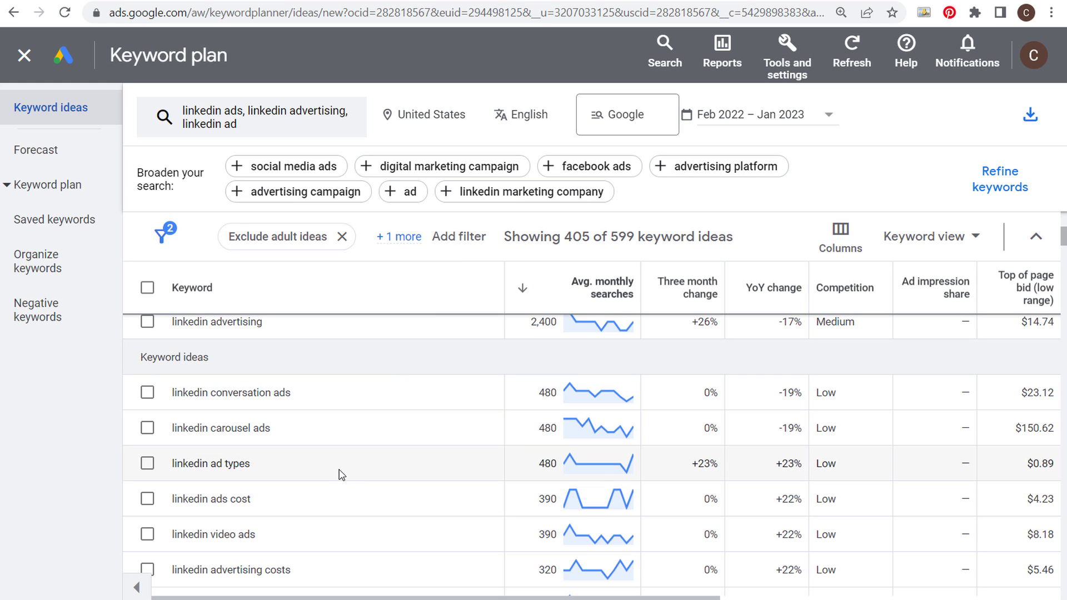
Compare the linkedin ads cost idea with the similar linkedin advertising costs idea further down the list
{"action": "scroll", "coordinate": [341, 474], "scroll_direction": "down", "scroll_amount": 2}
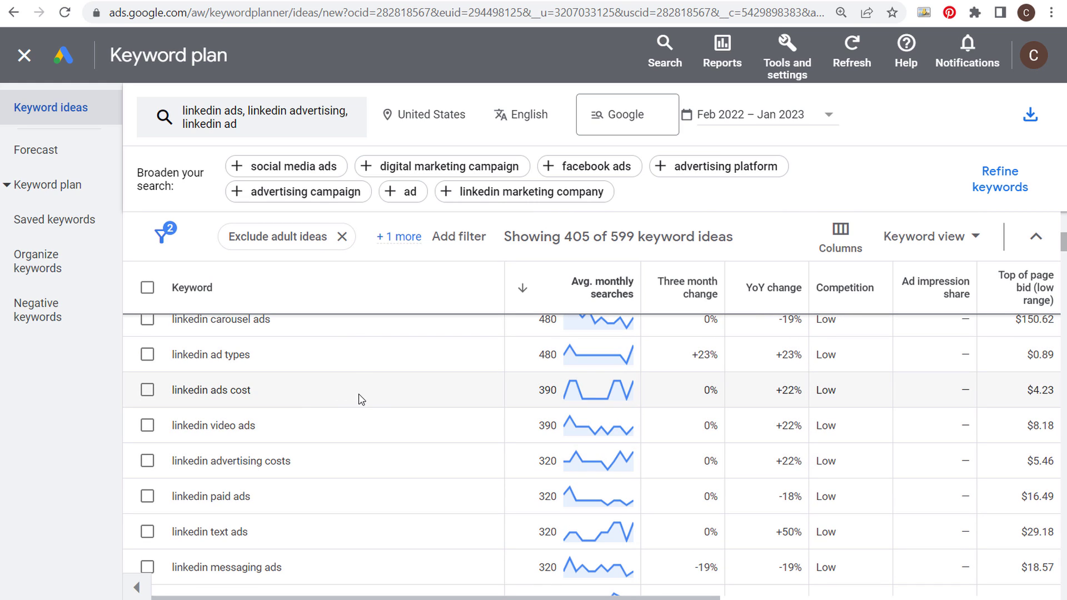
{"action": "left_click_drag", "start_coordinate": [359, 396], "coordinate": [332, 392]}
{"action": "left_click_drag", "start_coordinate": [246, 393], "coordinate": [175, 393]}
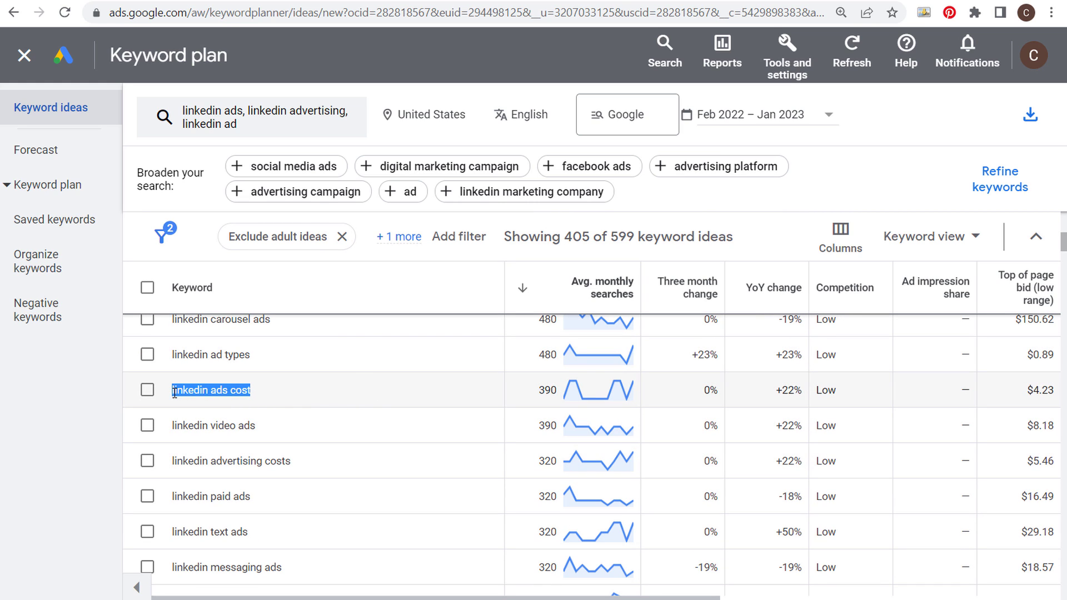
{"action": "left_click_drag", "start_coordinate": [311, 463], "coordinate": [167, 463]}
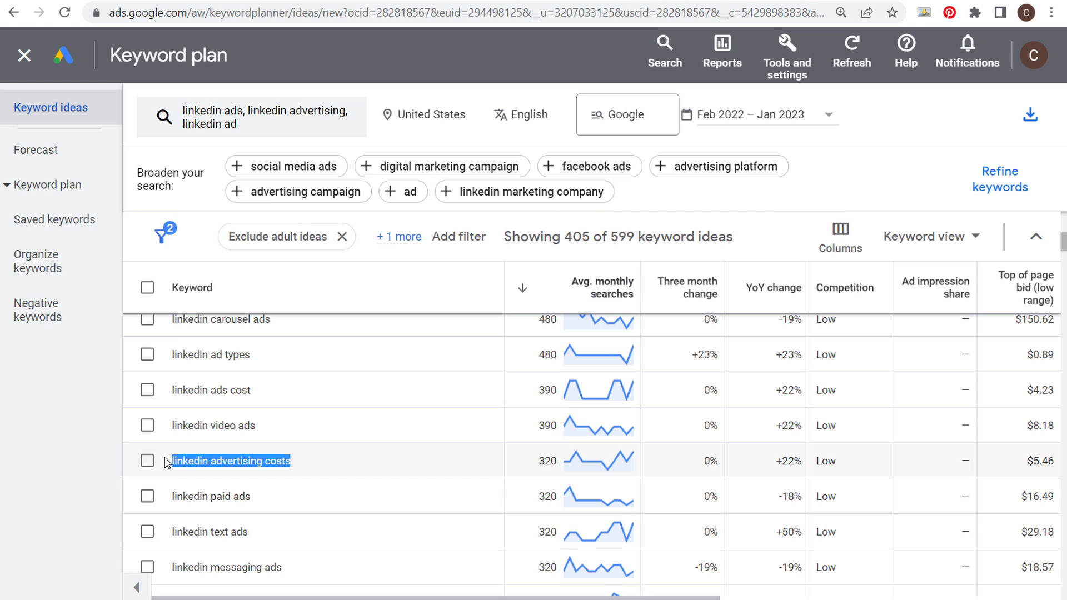
Check the average monthly searches for the linkedin ads cost idea as the preferred variant of linkedin advertising costs
{"action": "left_click", "coordinate": [343, 464]}
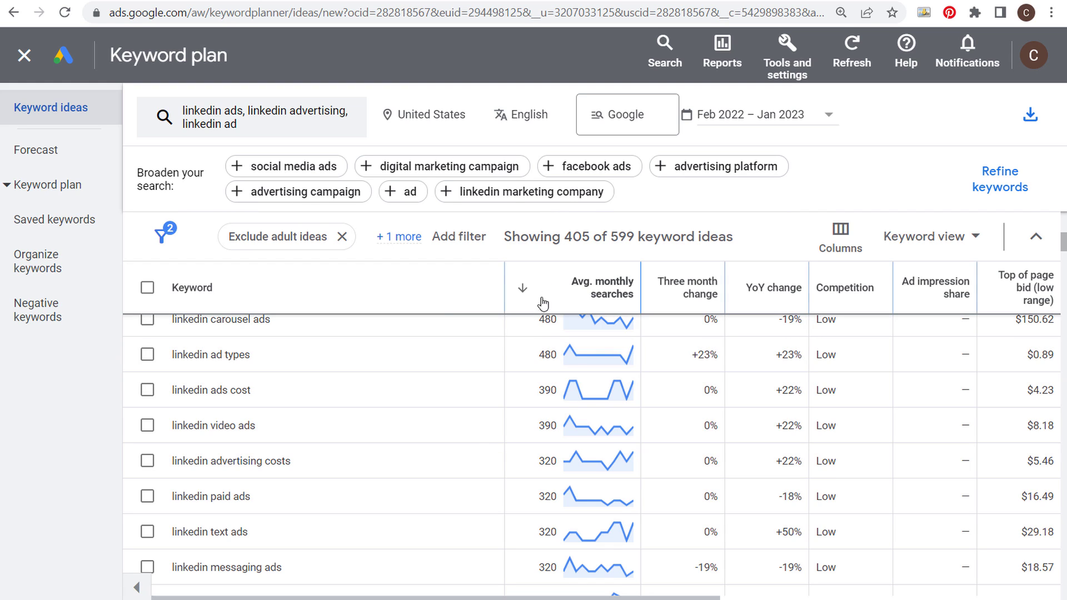
{"action": "left_click_drag", "start_coordinate": [532, 390], "coordinate": [554, 390]}
{"action": "left_click", "coordinate": [528, 398]}
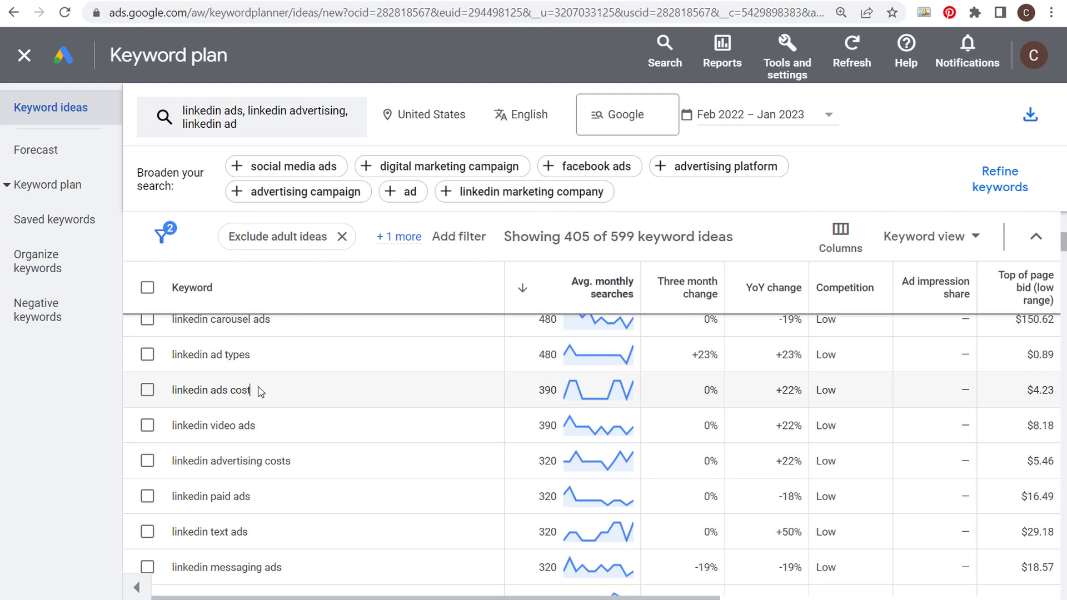
{"action": "left_click_drag", "start_coordinate": [257, 390], "coordinate": [174, 390]}
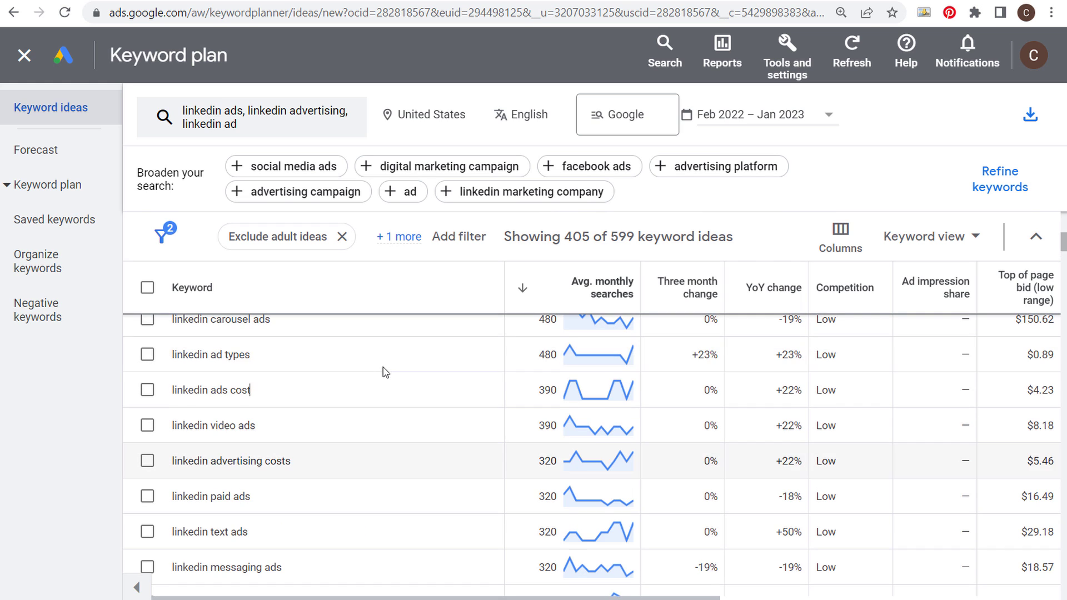
Review the remaining Keyword Planner ideas for specific LinkedIn ad formats, from conversation and carousel ads to lead gen and follower ads
{"action": "scroll", "coordinate": [274, 370], "scroll_direction": "up", "scroll_amount": 2}
{"action": "scroll", "coordinate": [311, 425], "scroll_direction": "down", "scroll_amount": 4}
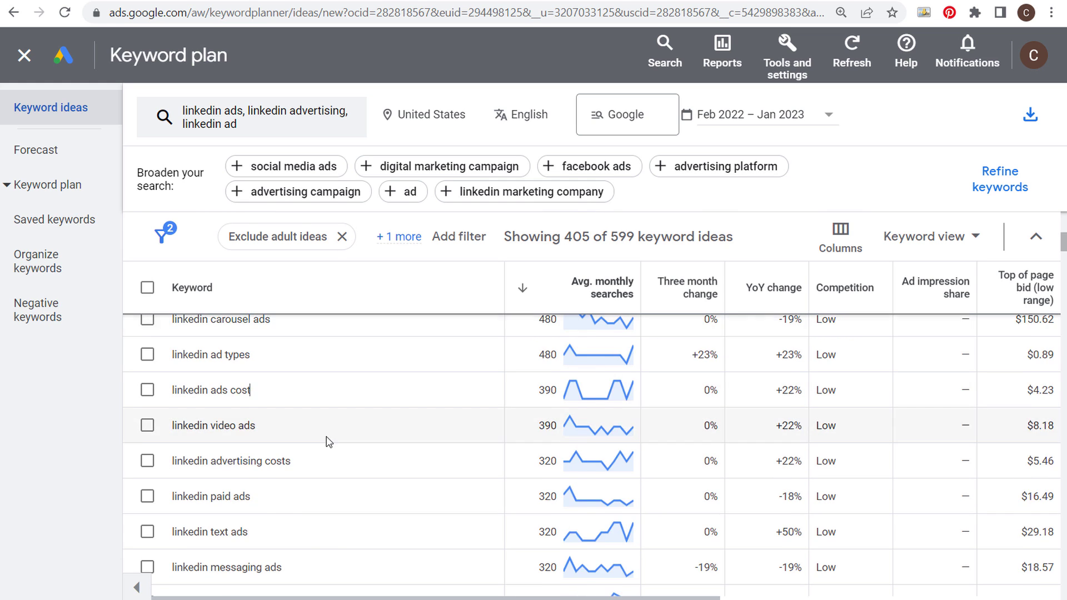
{"action": "scroll", "coordinate": [340, 445], "scroll_direction": "down", "scroll_amount": 2}
{"action": "scroll", "coordinate": [356, 467], "scroll_direction": "down", "scroll_amount": 4}
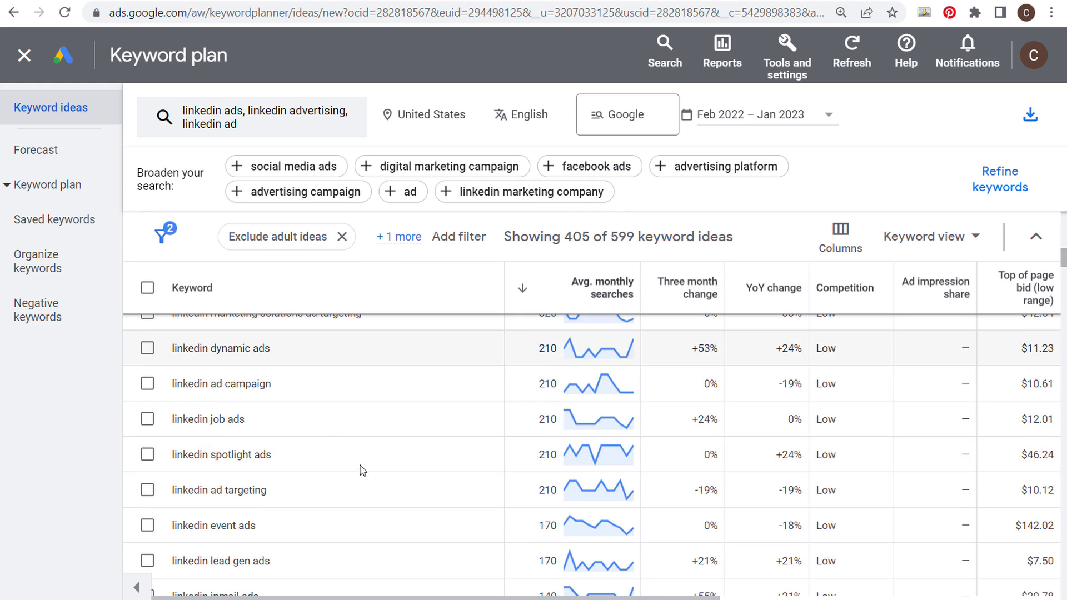
{"action": "scroll", "coordinate": [341, 464], "scroll_direction": "down", "scroll_amount": 2}
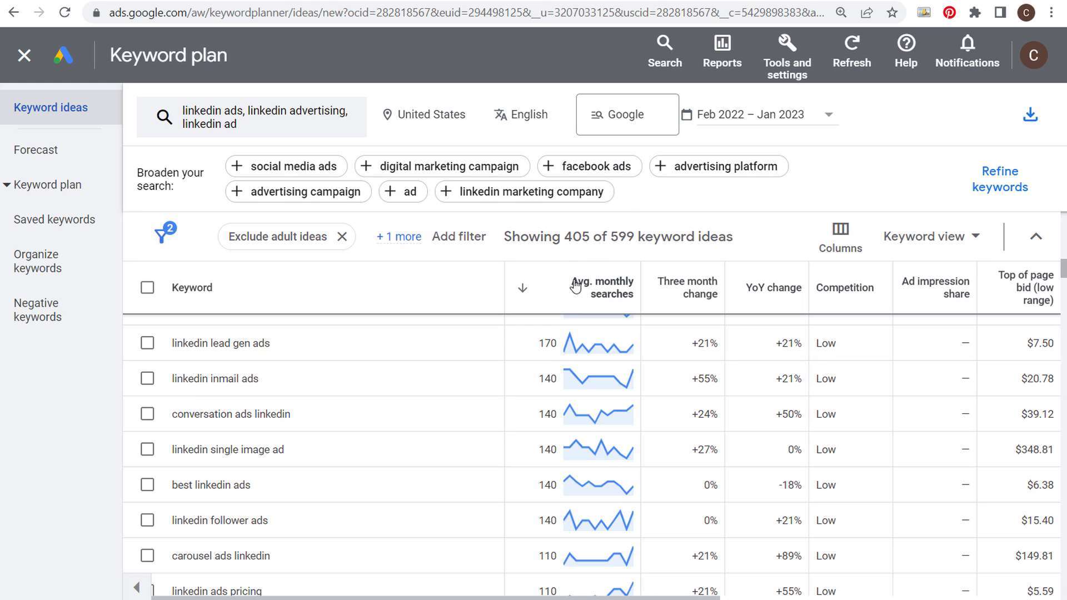
{"action": "scroll", "coordinate": [389, 416], "scroll_direction": "up", "scroll_amount": 2}
{"action": "scroll", "coordinate": [387, 412], "scroll_direction": "up", "scroll_amount": 10}
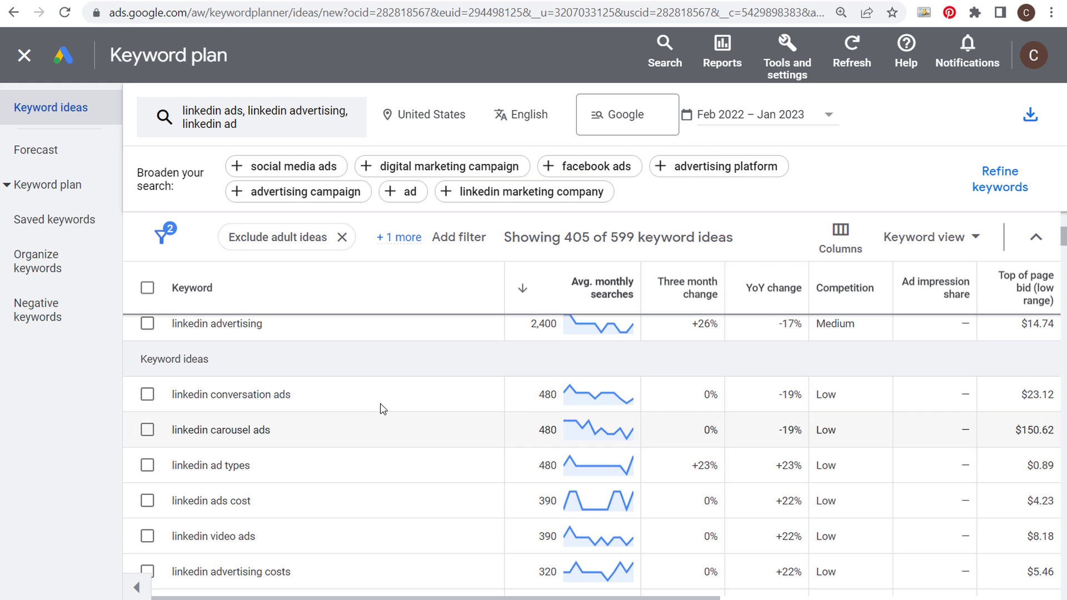
{"action": "scroll", "coordinate": [391, 504], "scroll_direction": "down", "scroll_amount": 2}
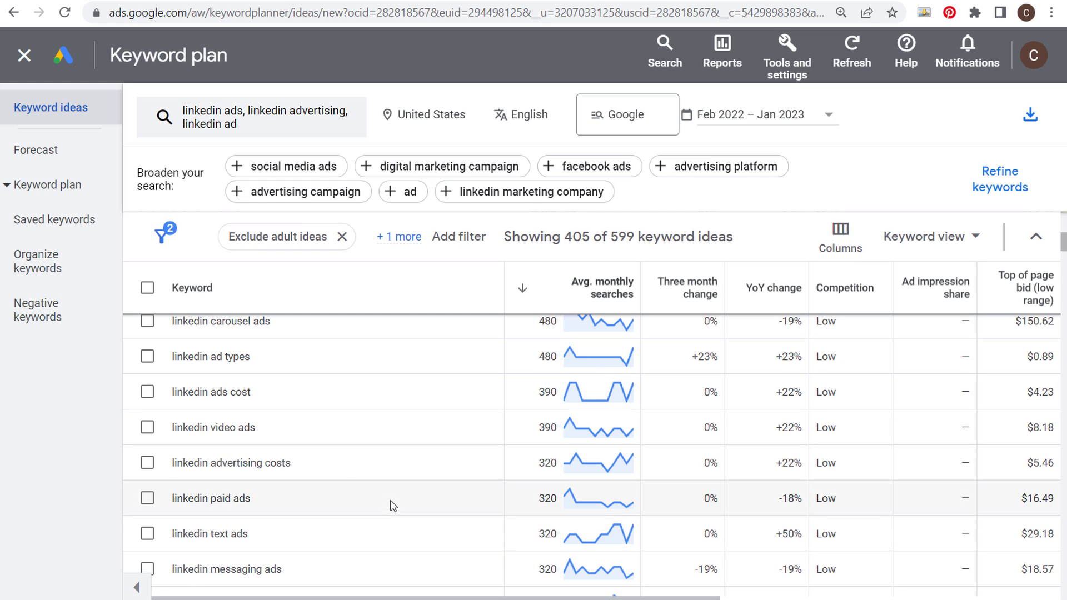
{"action": "scroll", "coordinate": [317, 458], "scroll_direction": "down", "scroll_amount": 2}
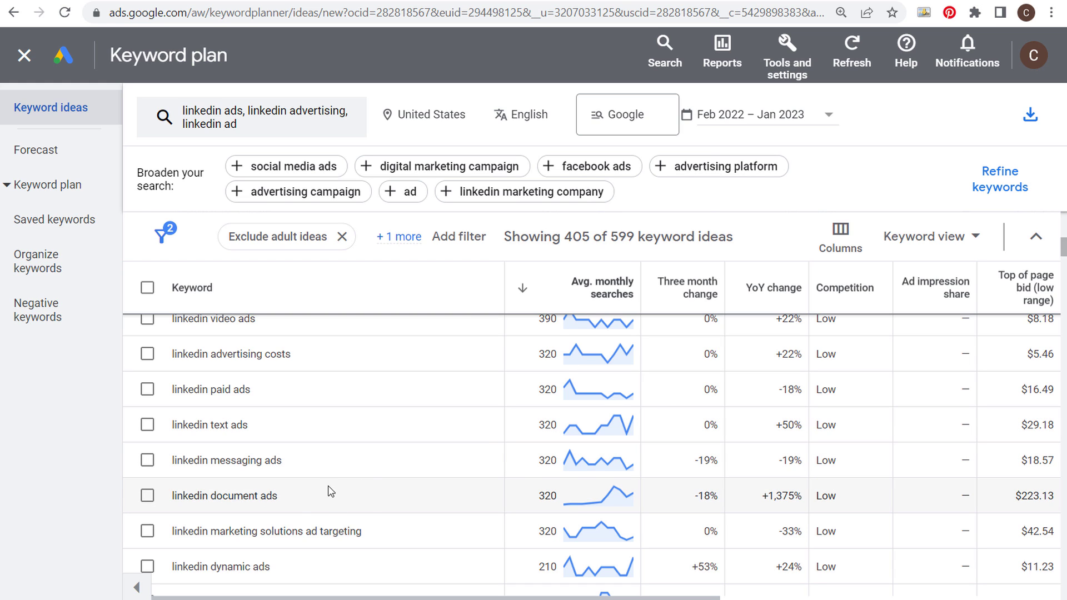
Switch to the Excel workbook and review the keywords in A4:A15, the empty rows below them and the Content Idea column
{"action": "key", "text": "alt+Tab"}
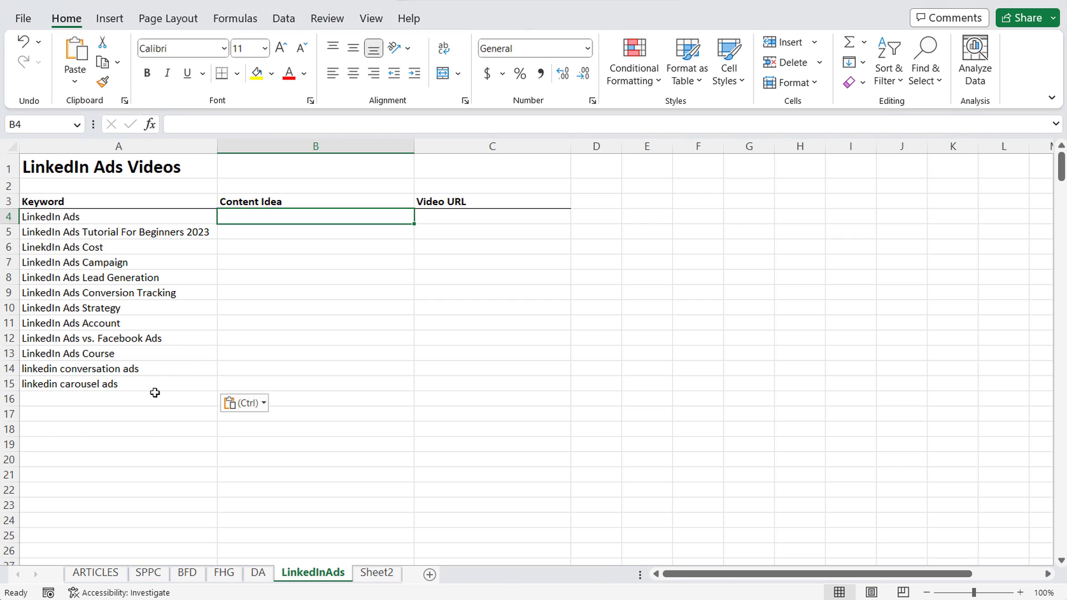
{"action": "left_click_drag", "start_coordinate": [149, 396], "coordinate": [149, 508]}
{"action": "left_click", "coordinate": [339, 441]}
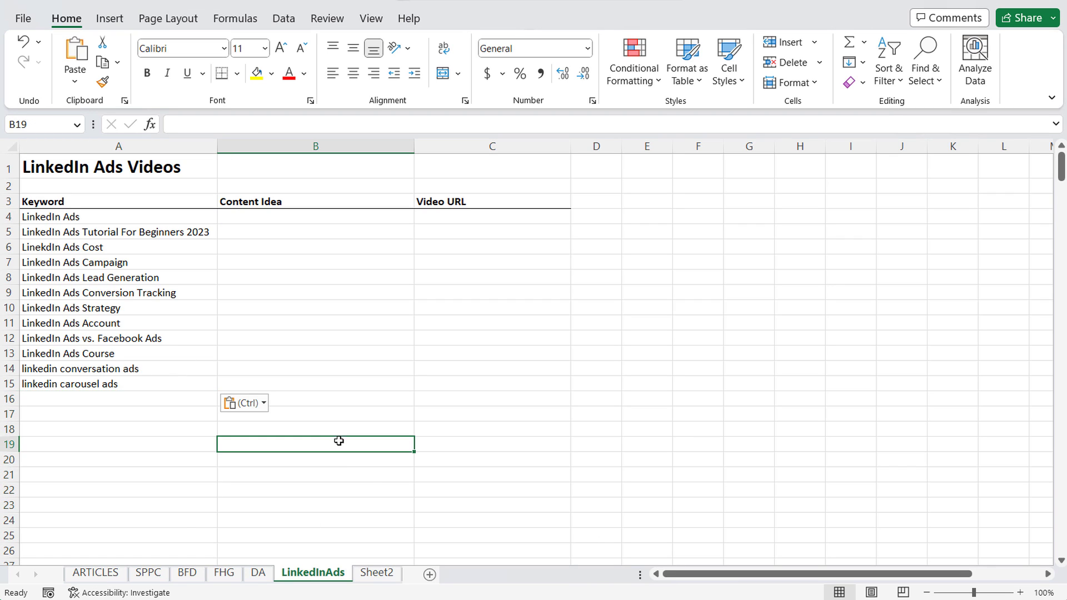
{"action": "left_click", "coordinate": [308, 214]}
{"action": "left_click_drag", "start_coordinate": [309, 215], "coordinate": [331, 481]}
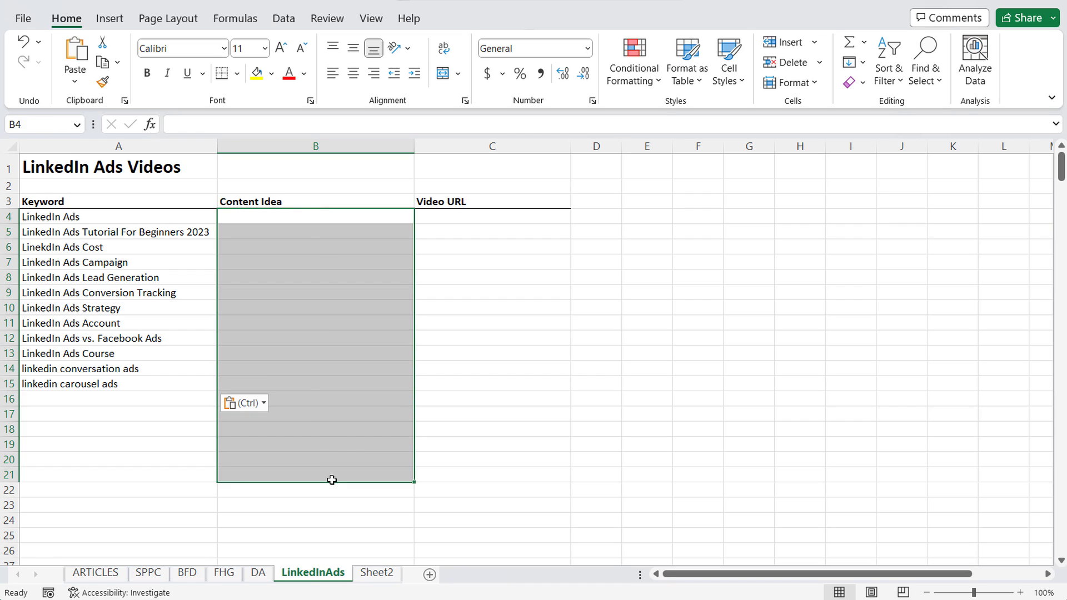
{"action": "left_click", "coordinate": [334, 439]}
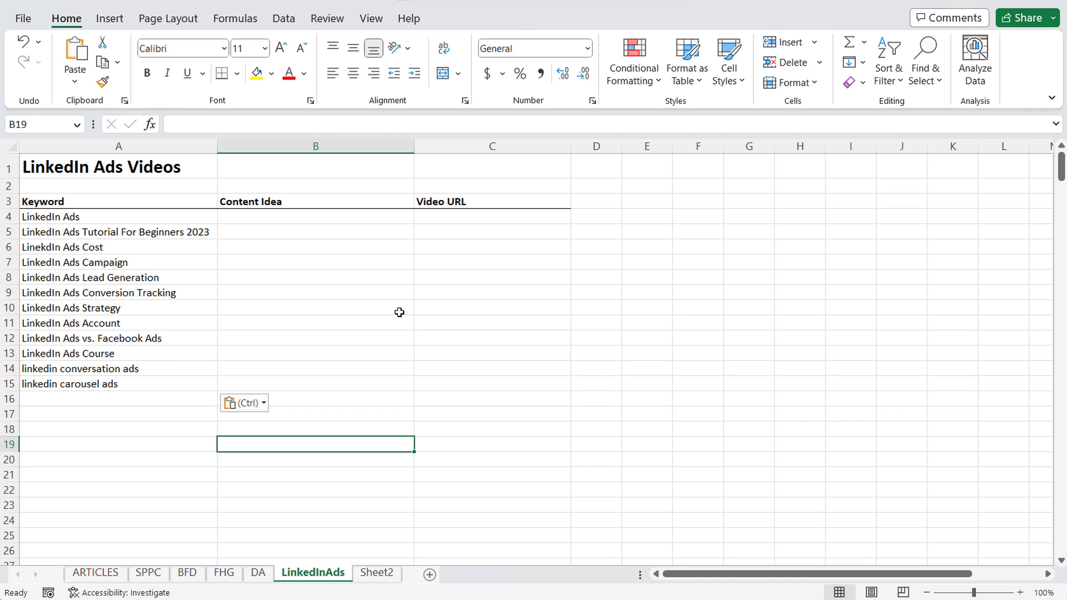
{"action": "left_click_drag", "start_coordinate": [160, 217], "coordinate": [150, 383]}
{"action": "left_click", "coordinate": [214, 429]}
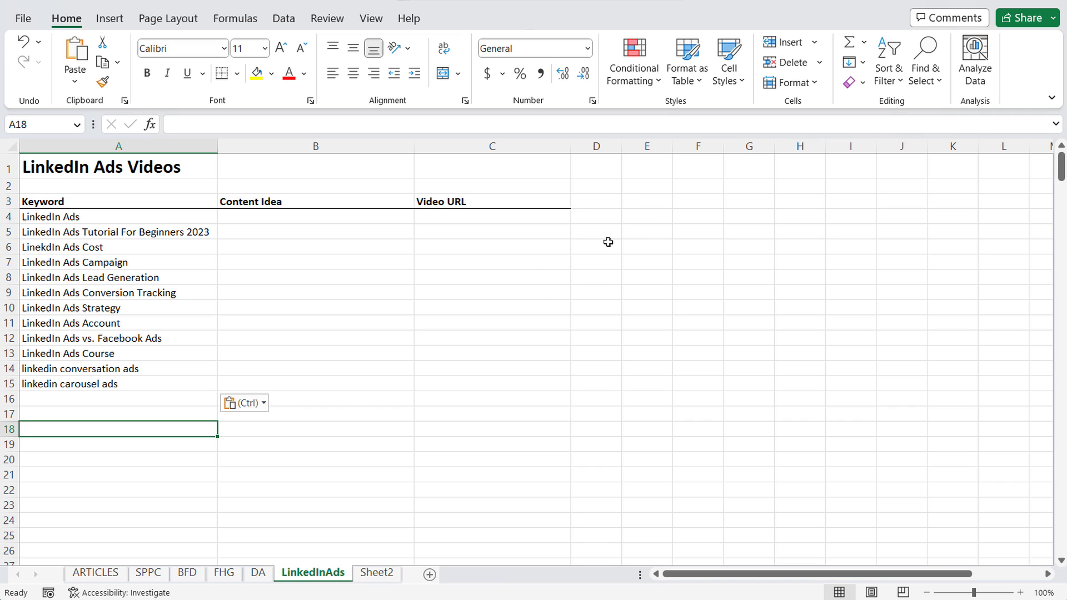
Try bold formatting on the LinkedIn Ads Course keyword in cell A13
{"action": "left_click", "coordinate": [34, 356]}
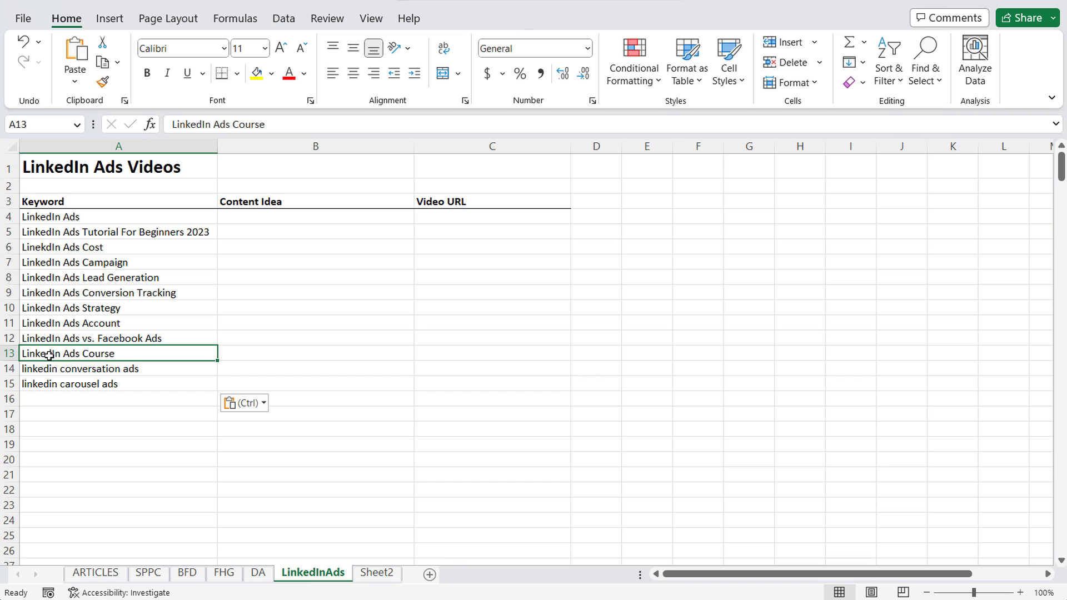
{"action": "key", "text": "ctrl+b"}
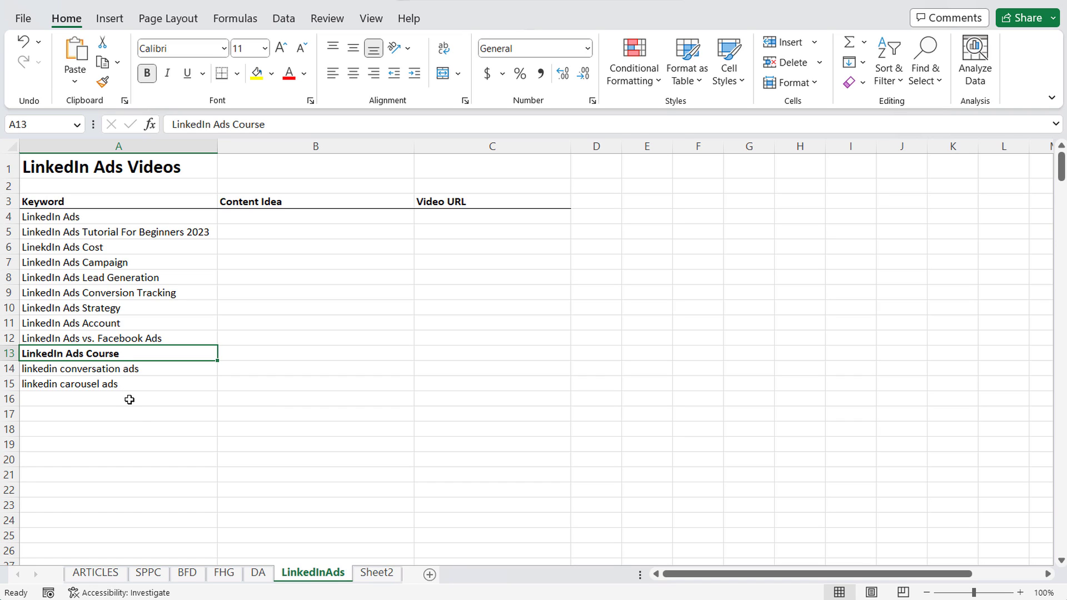
{"action": "key", "text": "ctrl+b"}
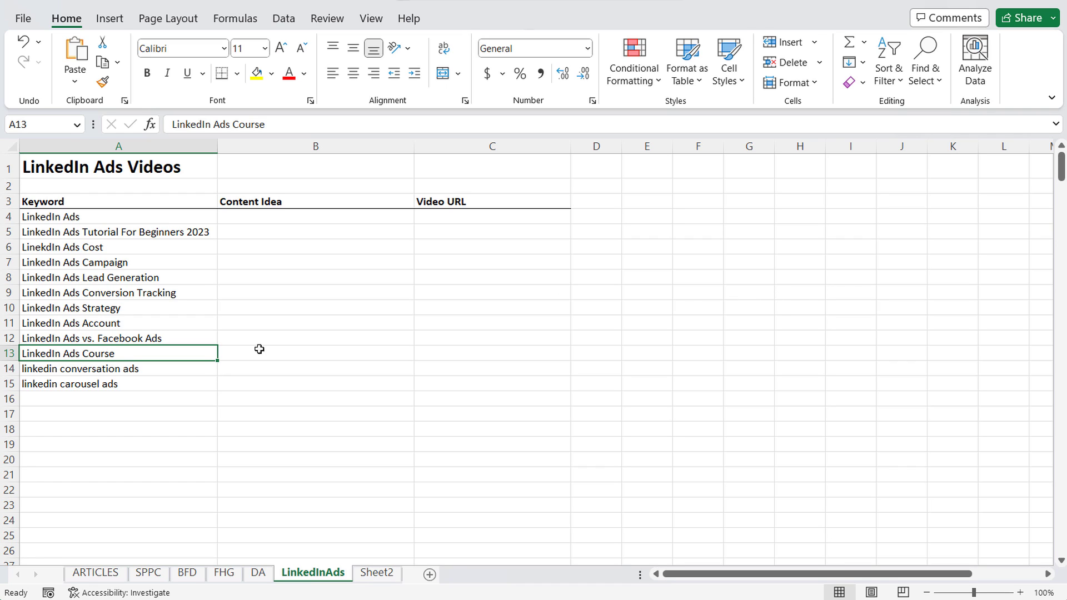
{"action": "left_click", "coordinate": [155, 397]}
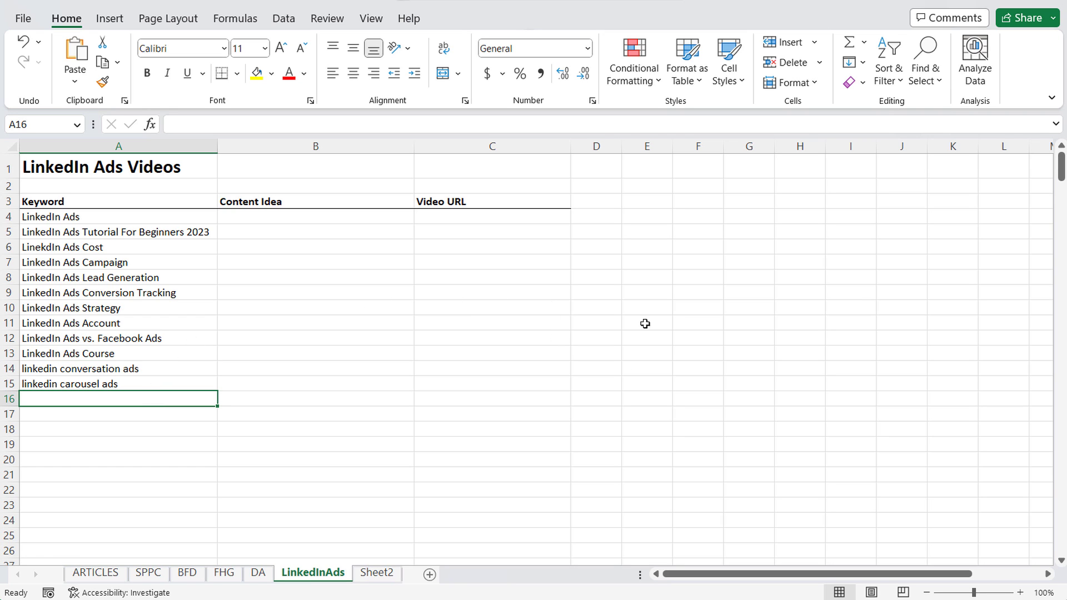
Switch to the browser and revisit Keyword Planner, the YouTube results for linkedin ads and the Keywords Everywhere site
{"action": "left_click", "coordinate": [602, 589]}
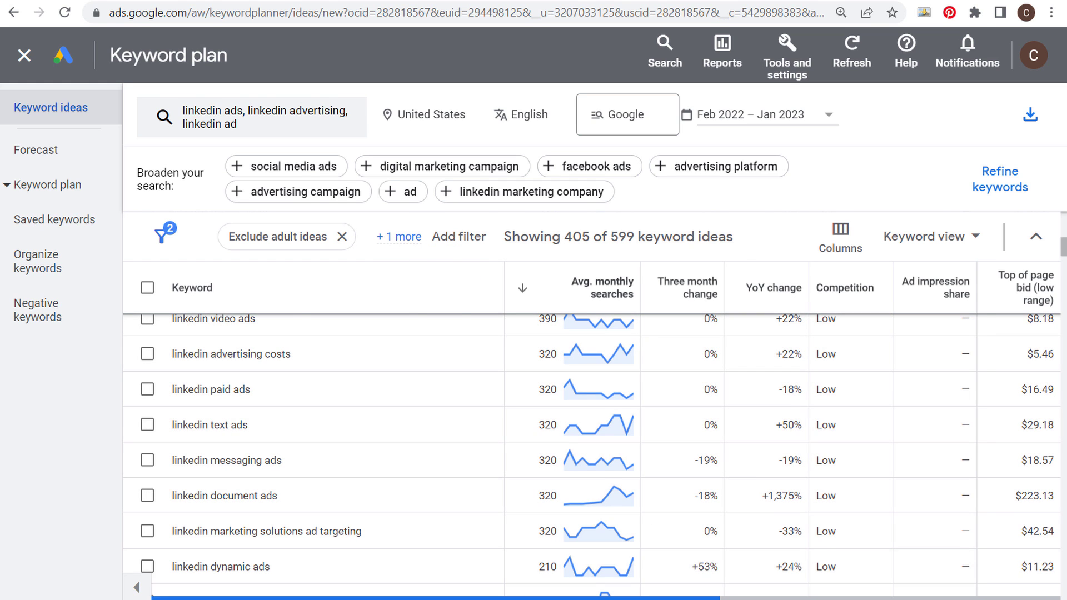
{"action": "left_click", "coordinate": [528, 590]}
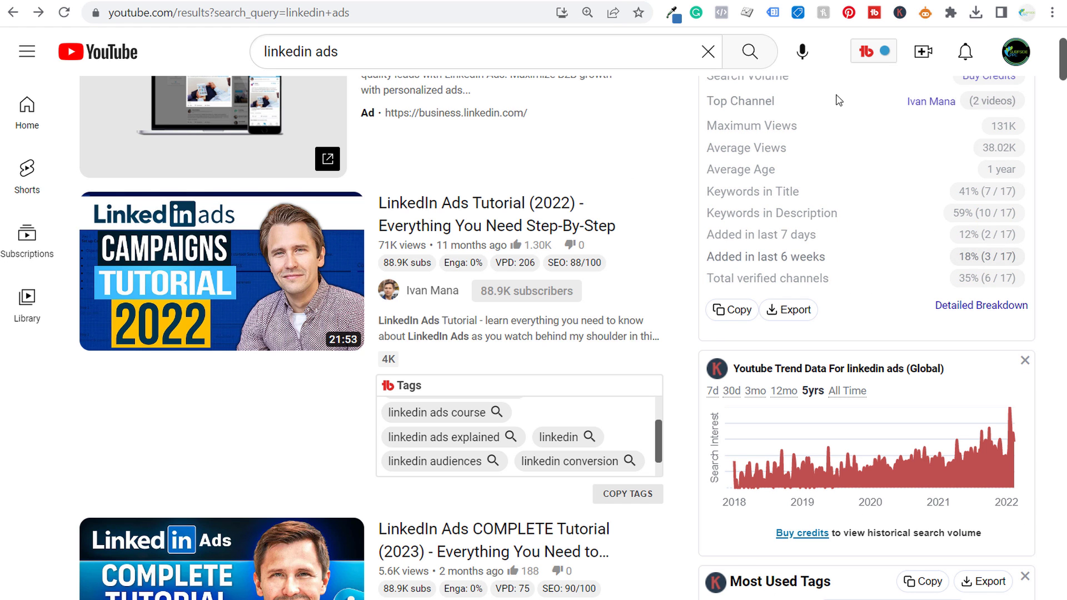
{"action": "left_click", "coordinate": [513, 5]}
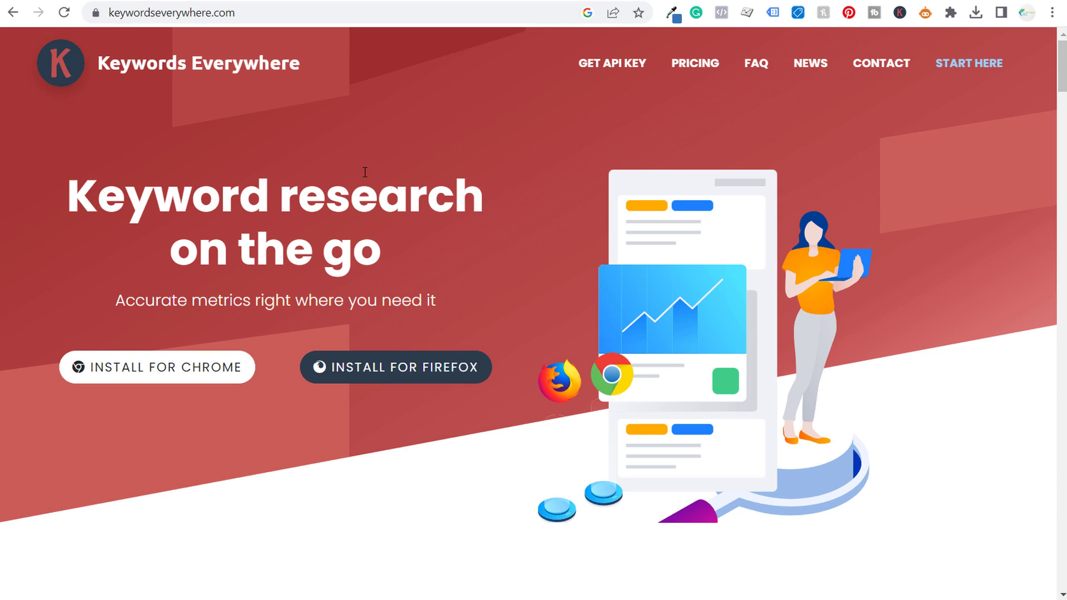
Check YouTube's search suggestions for "linkedin ad", and return to the Excel keyword list
{"action": "left_click", "coordinate": [588, 2]}
{"action": "left_click", "coordinate": [374, 55]}
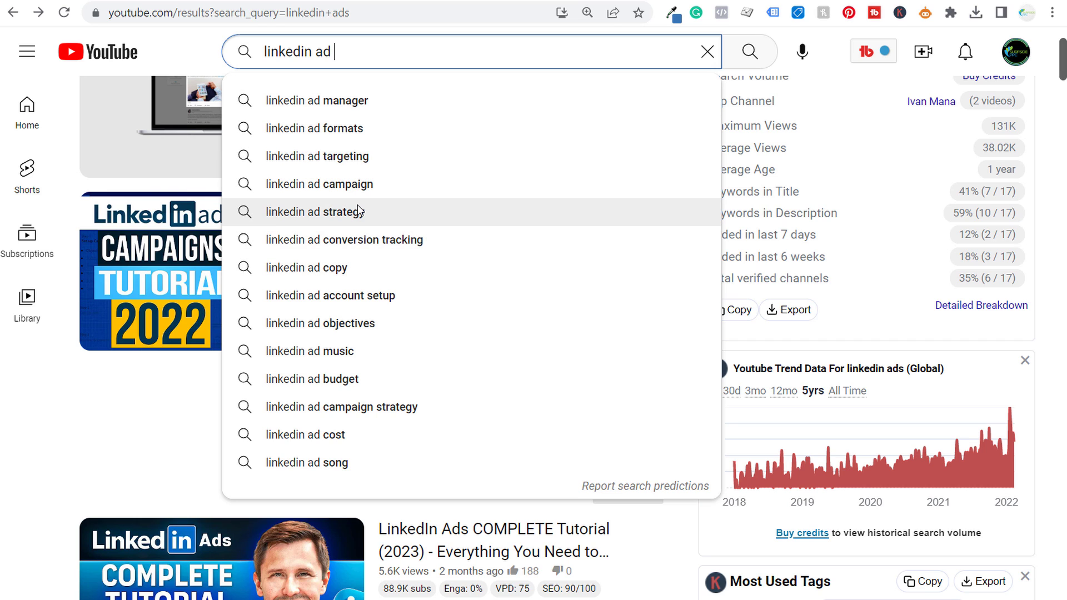
{"action": "left_click", "coordinate": [156, 41]}
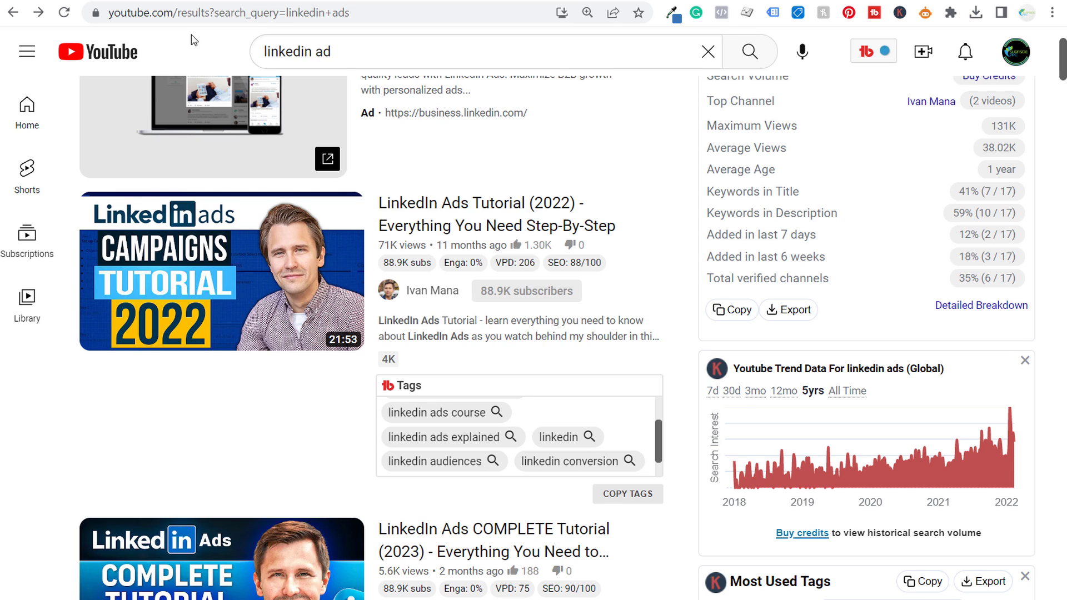
{"action": "left_click", "coordinate": [622, 589]}
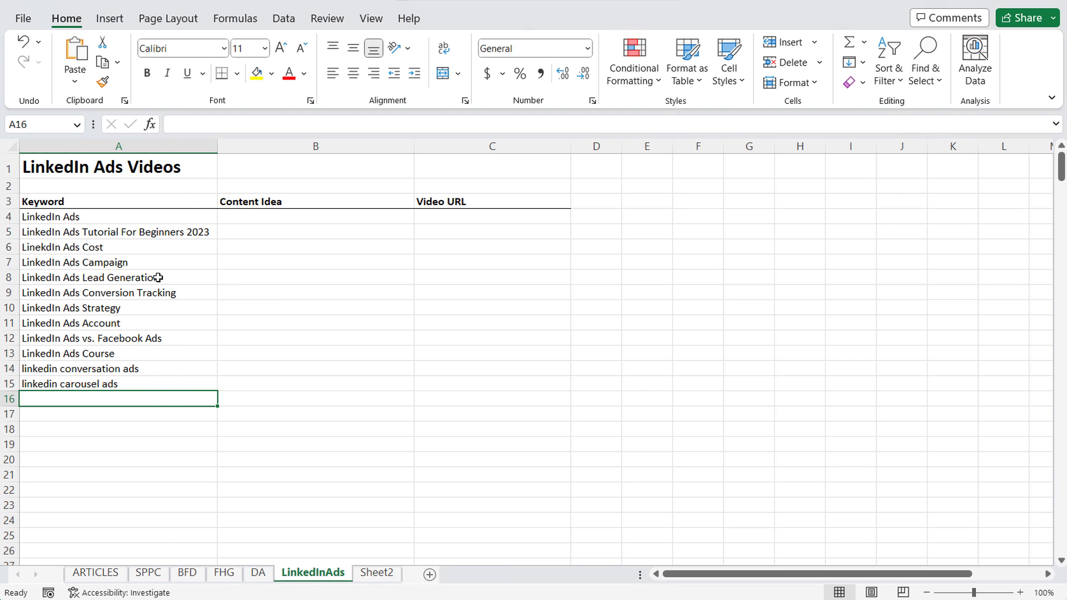